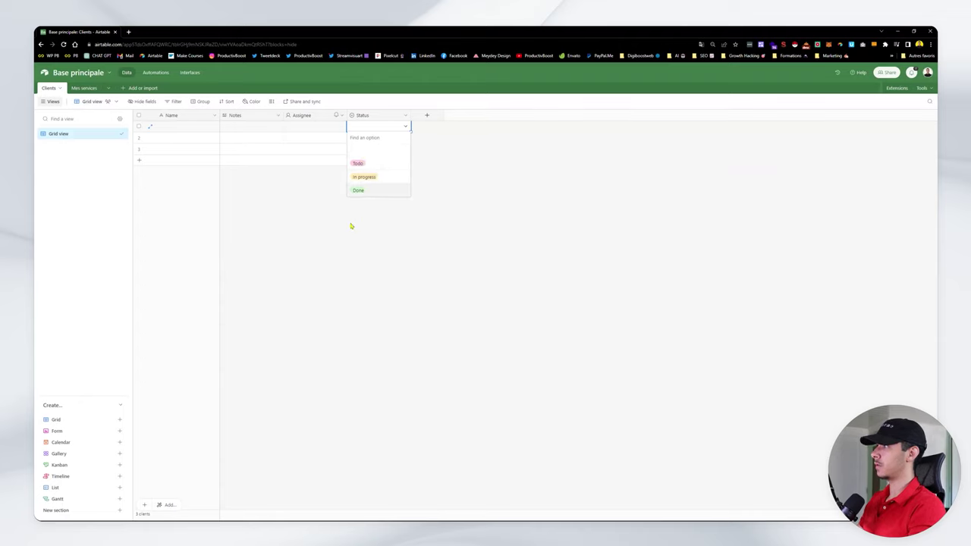
# - Fill the first record with the sample text "ghbvn" in Name and "vbbvnh" in Notes
pyautogui.press('Escape')
pyautogui.click(191, 126)
pyautogui.doubleClick(190, 129)
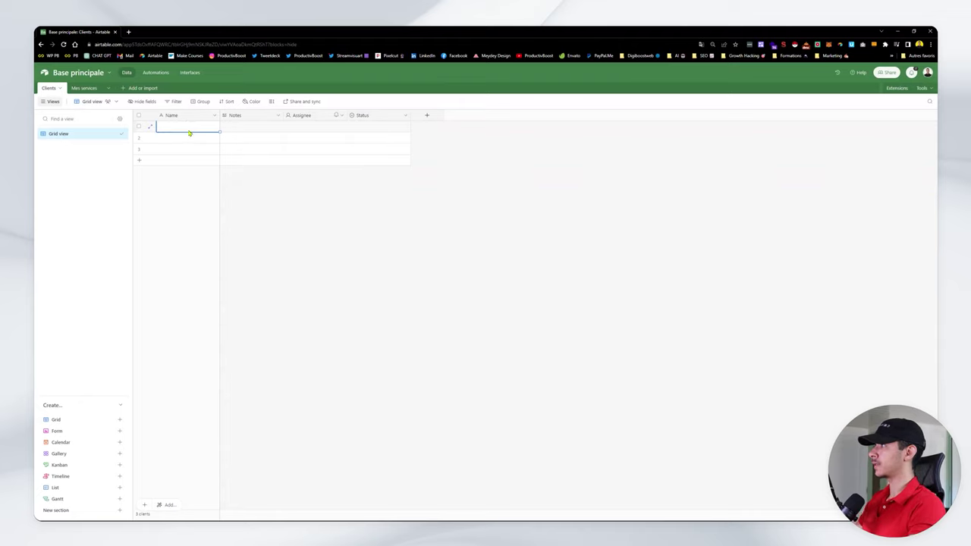
pyautogui.write('ghbvn')
pyautogui.click(240, 191)
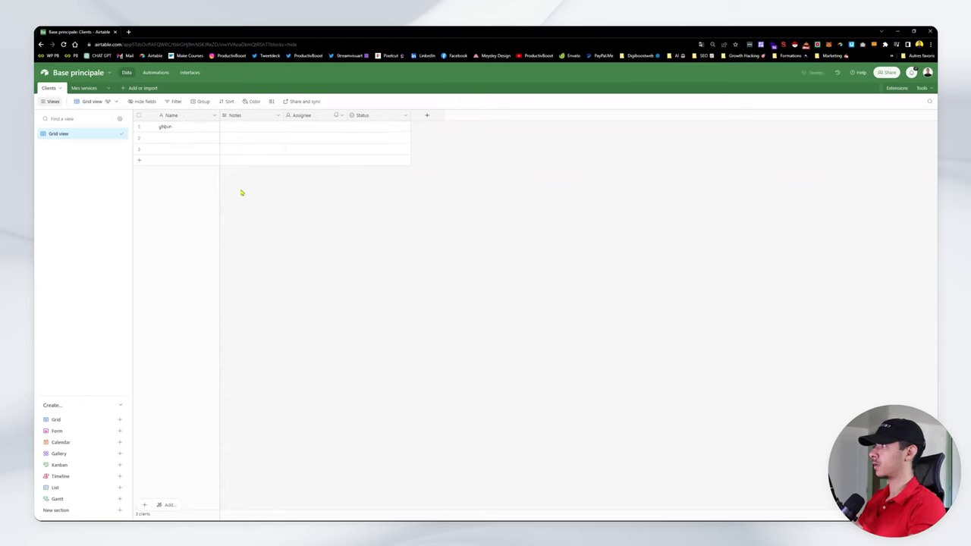
pyautogui.click(260, 129)
pyautogui.write('vbbvnh')
pyautogui.click(294, 200)
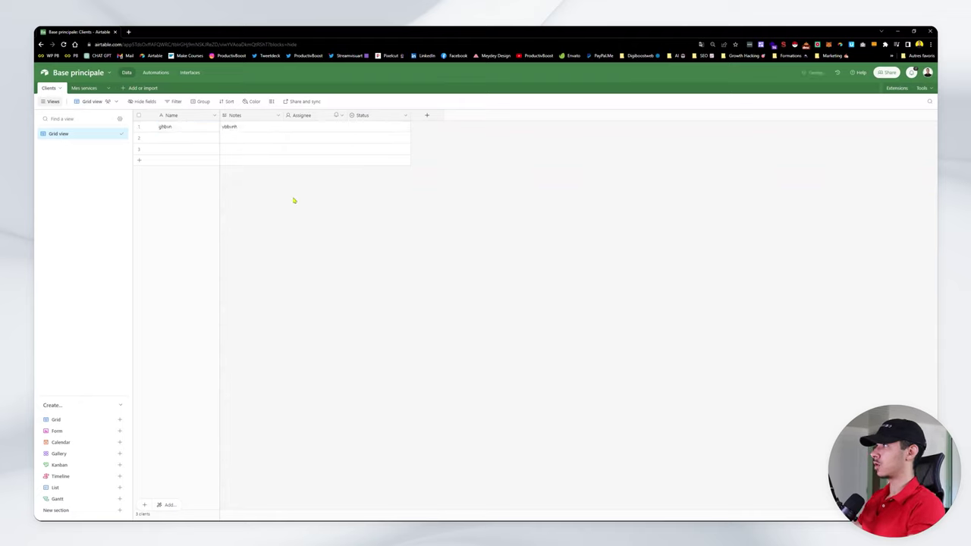
# - Delete the Notes, Assignee and Status fields from the Clients table, keeping only the Name field
pyautogui.rightClick(250, 114)
pyautogui.click(250, 318)
pyautogui.rightClick(266, 115)
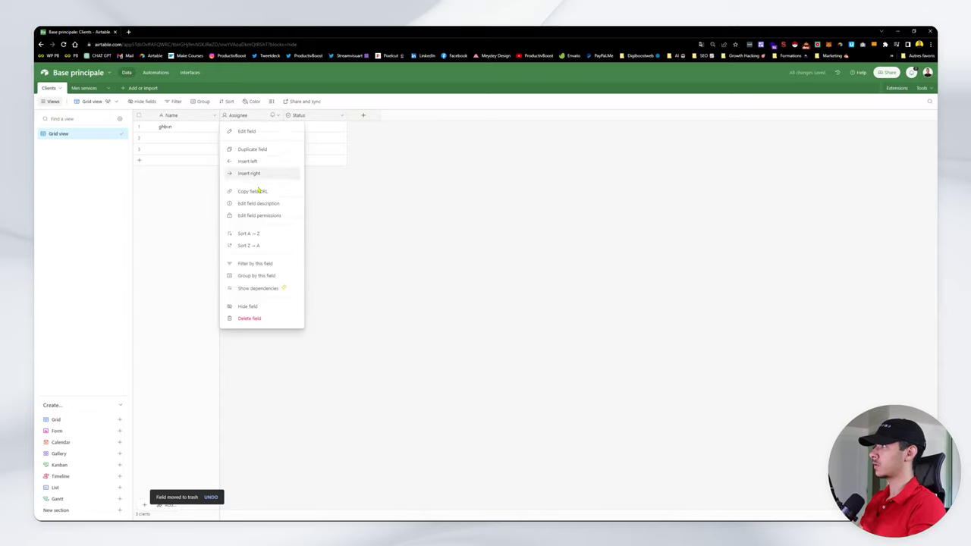
pyautogui.click(263, 318)
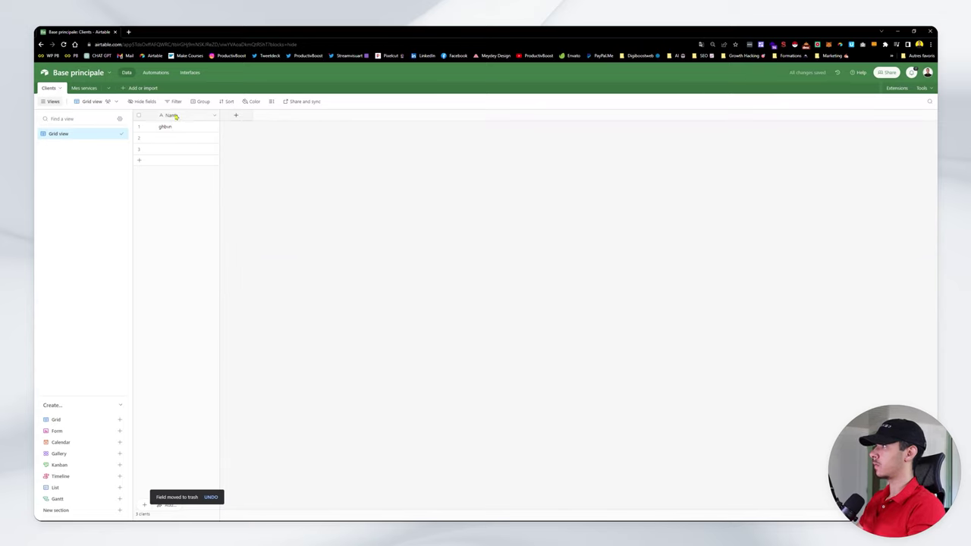
# - Examine the field types offered for the primary Name field
pyautogui.doubleClick(175, 115)
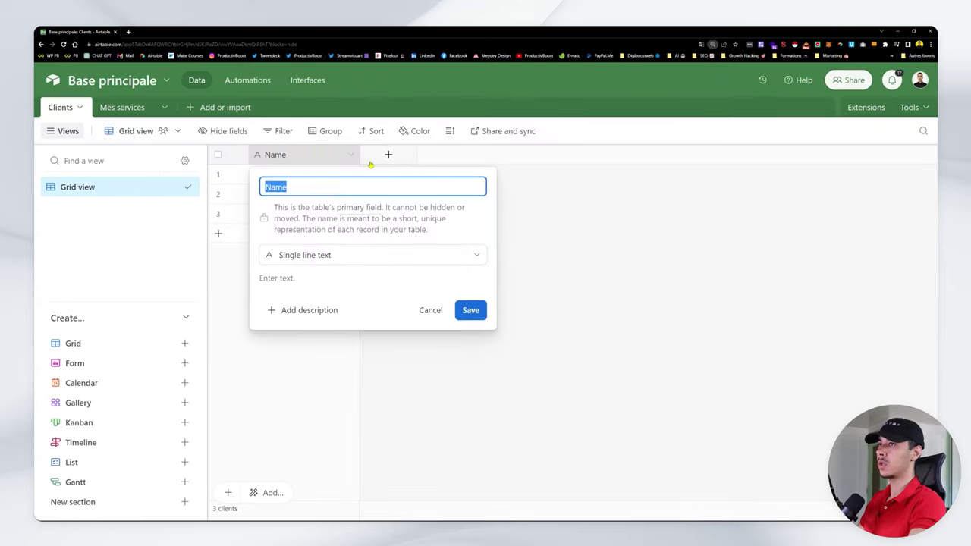
pyautogui.click(314, 258)
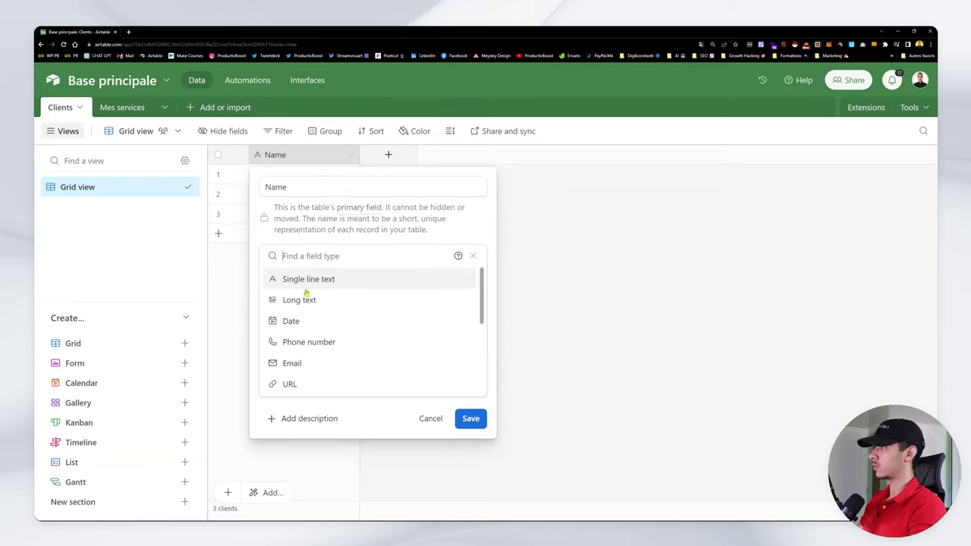
pyautogui.scroll(-2, 309, 296)
pyautogui.scroll(-2, 313, 292)
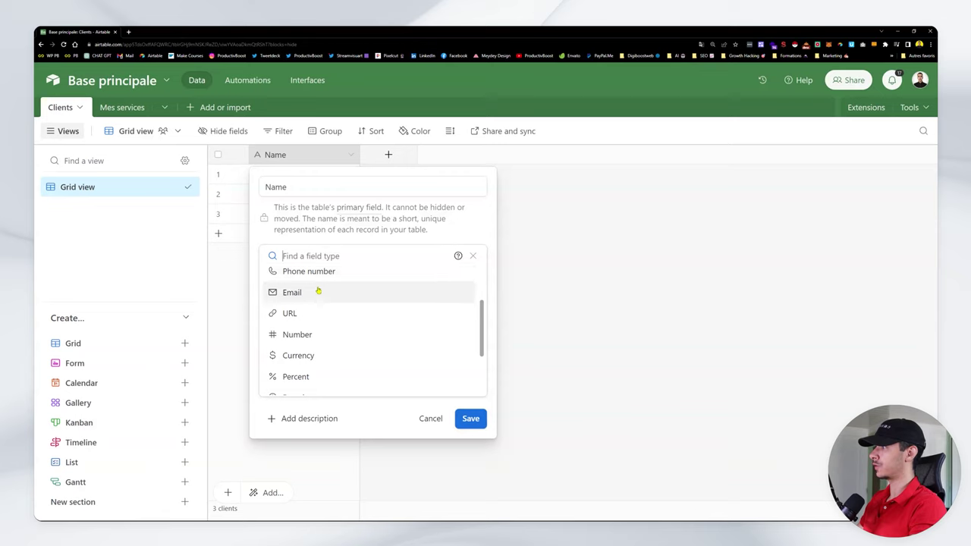
pyautogui.scroll(-2, 311, 289)
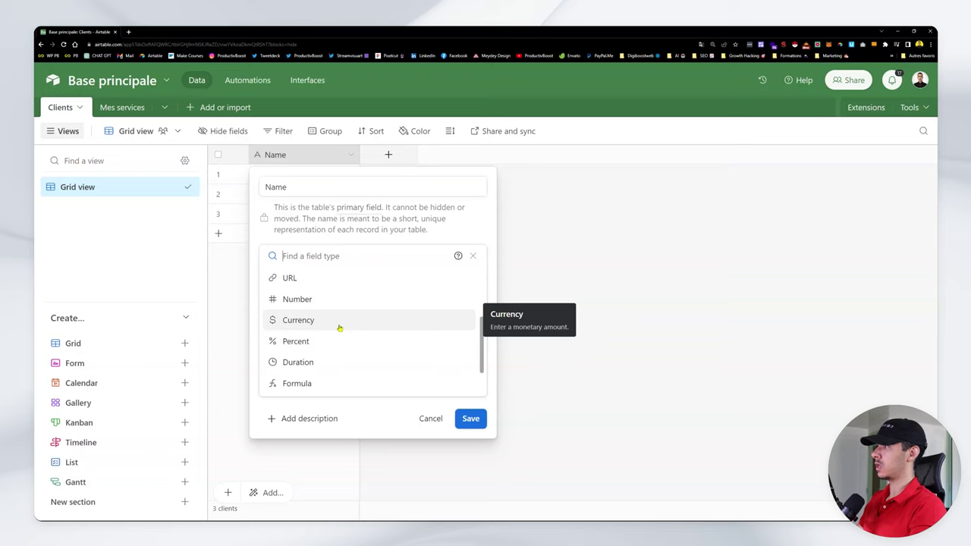
pyautogui.scroll(-2, 326, 334)
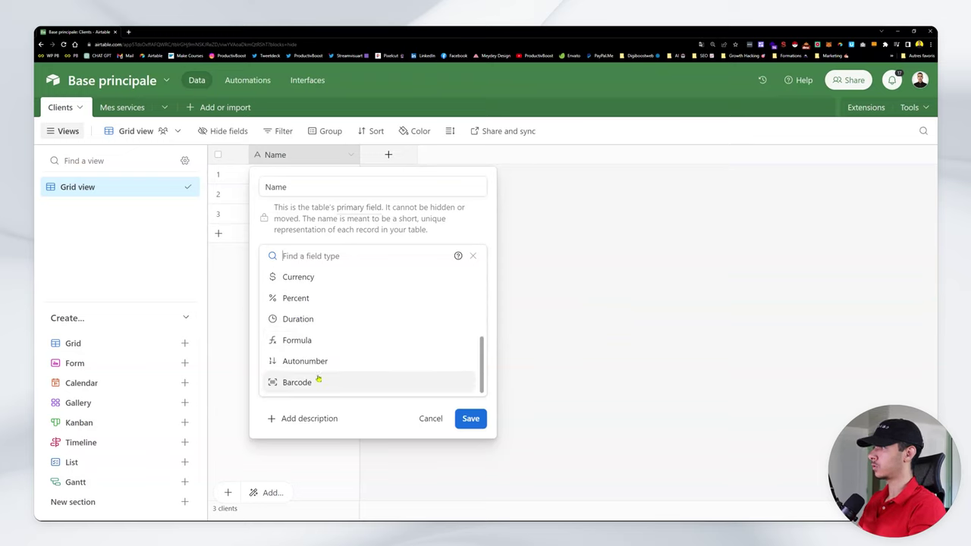
pyautogui.scroll(5, 336, 362)
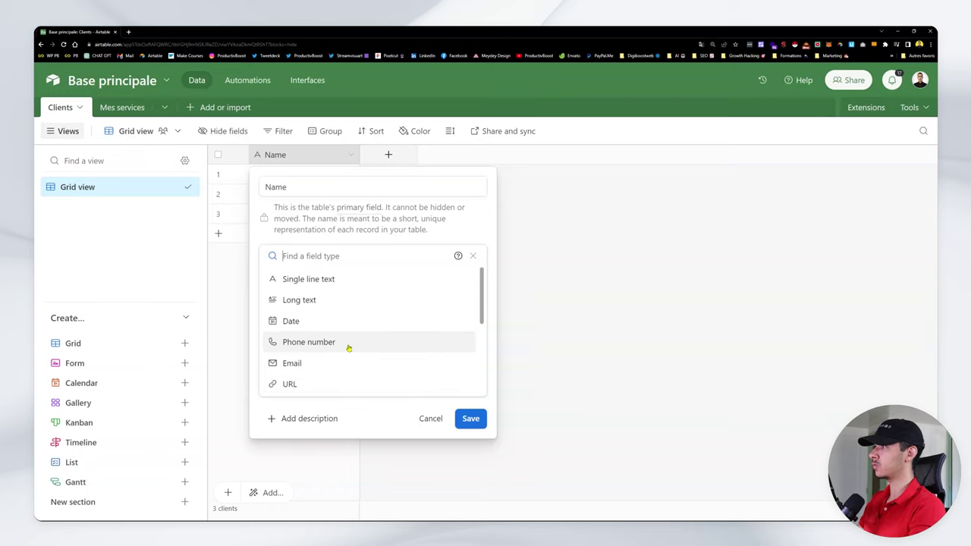
pyautogui.scroll(-3, 336, 341)
pyautogui.scroll(3, 323, 346)
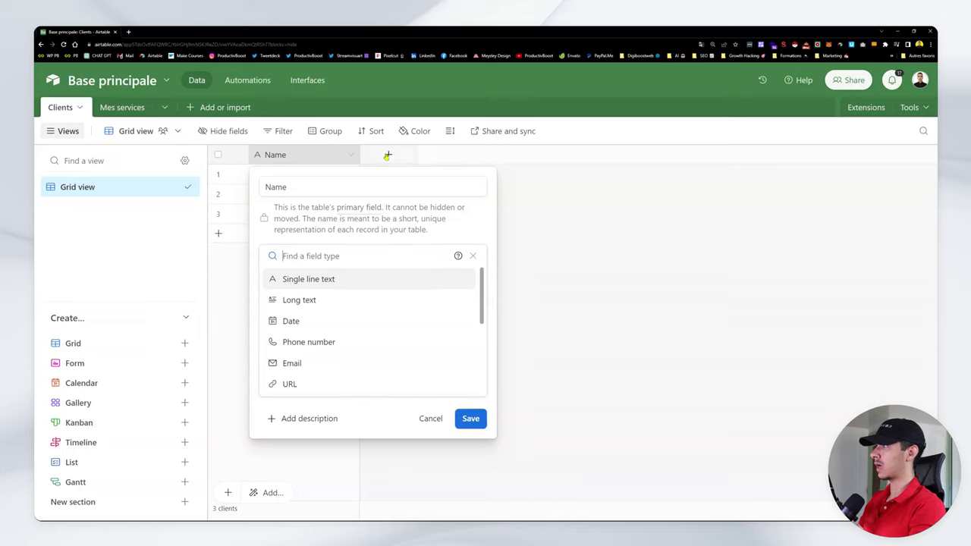
# - Check whether the primary Name field's options allow deleting it
pyautogui.rightClick(275, 151)
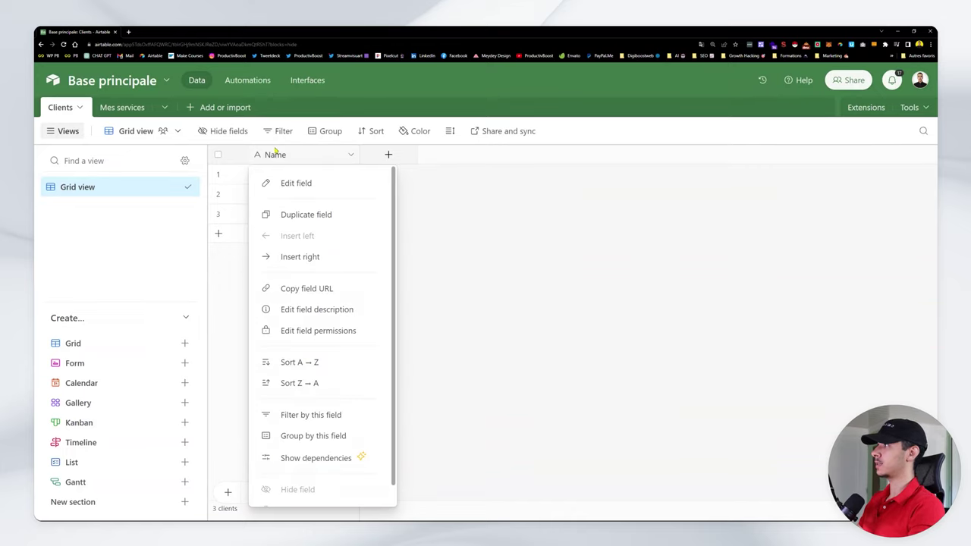
pyautogui.scroll(-1, 357, 318)
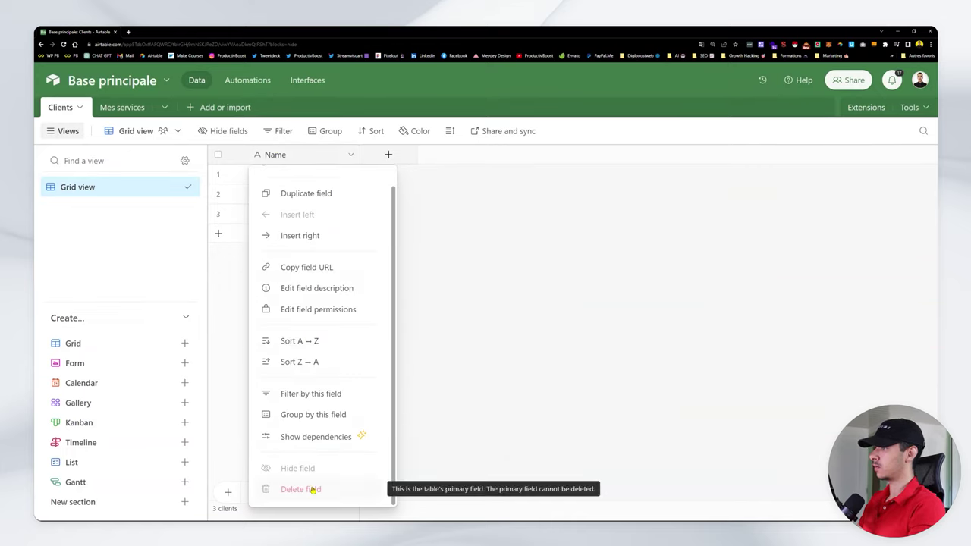
pyautogui.click(460, 372)
# - Change the primary Name field to the Autonumber type and rename it "Autonumber"
pyautogui.doubleClick(298, 157)
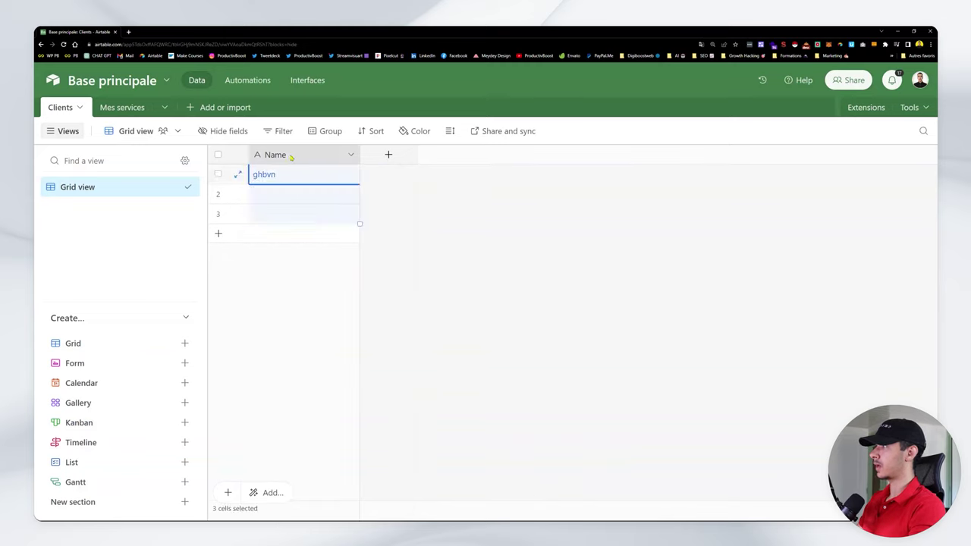
pyautogui.click(311, 255)
pyautogui.scroll(-3, 332, 369)
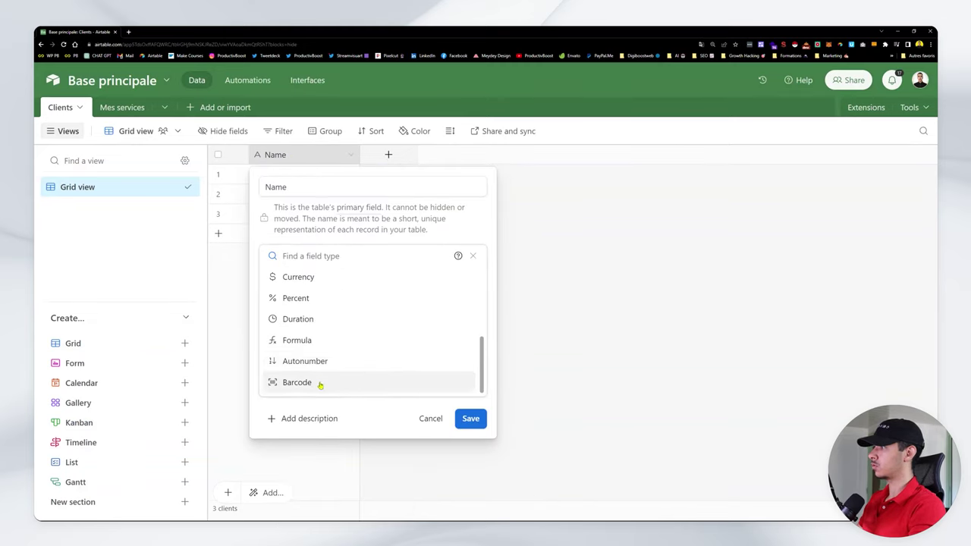
pyautogui.click(303, 362)
pyautogui.doubleClick(305, 186)
pyautogui.write('A')
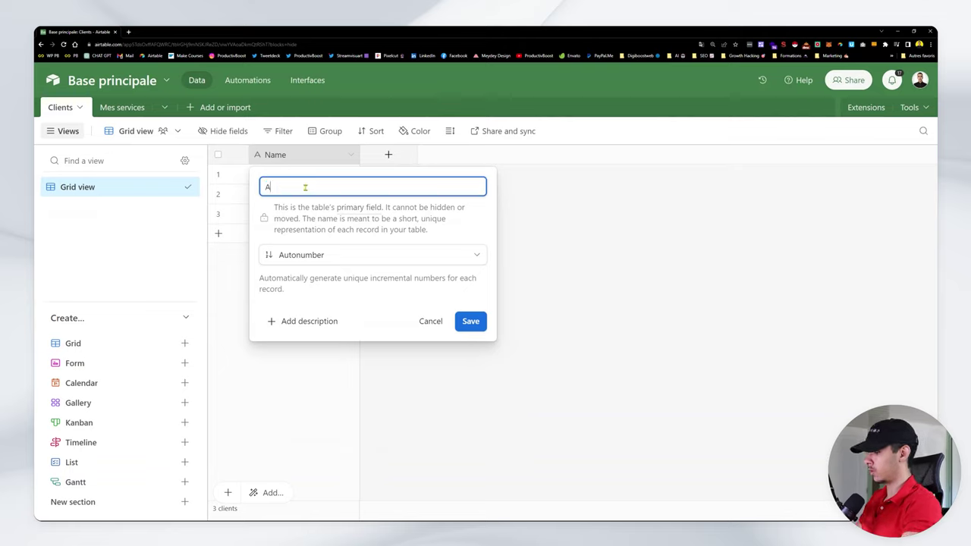
pyautogui.write('utonumber')
pyautogui.press('Return')
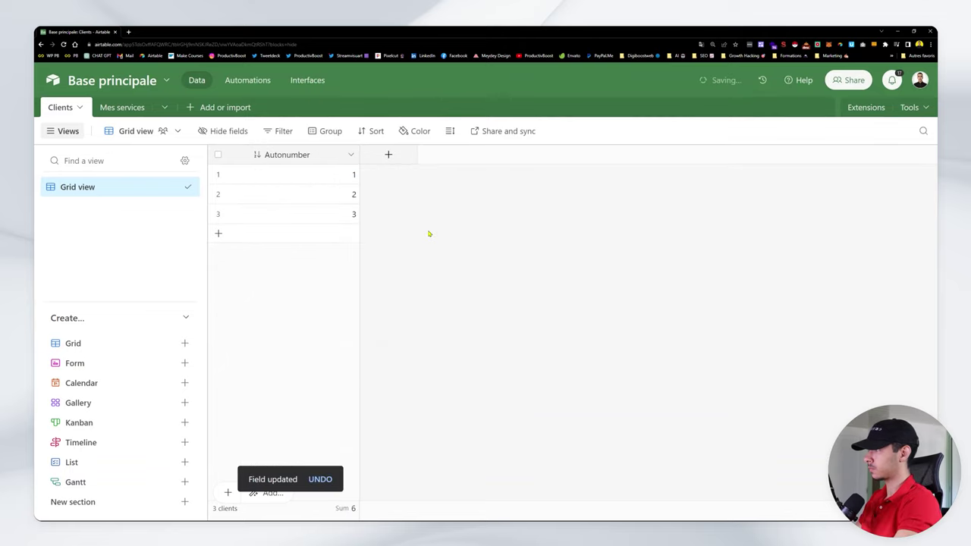
# - Narrow the Autonumber column while keeping its name fully readable
pyautogui.moveTo(363, 159); pyautogui.dragTo(286, 161)
pyautogui.hotkey('ctrl', 'z')
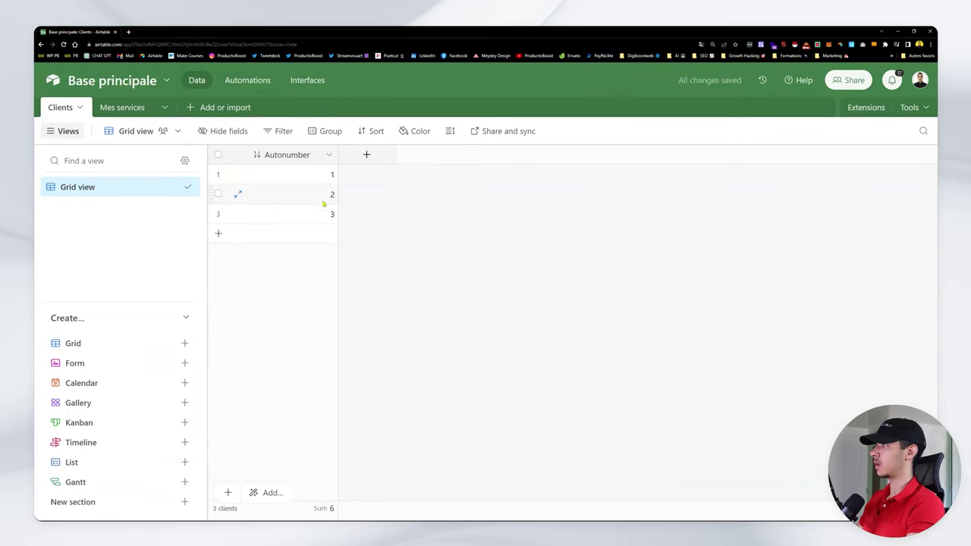
pyautogui.moveTo(344, 165); pyautogui.dragTo(331, 164)
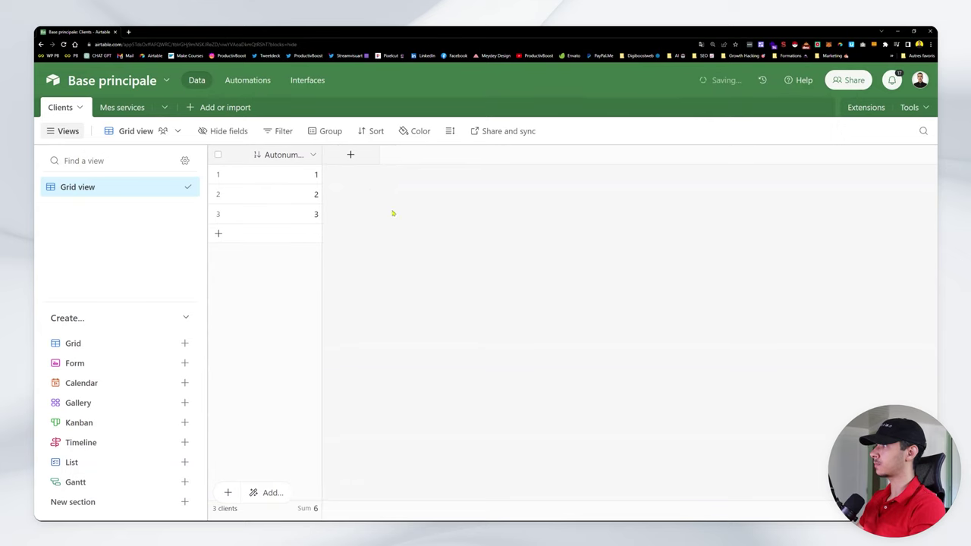
# - Examine the full list of field types available for a new field in the Clients table
pyautogui.click(367, 154)
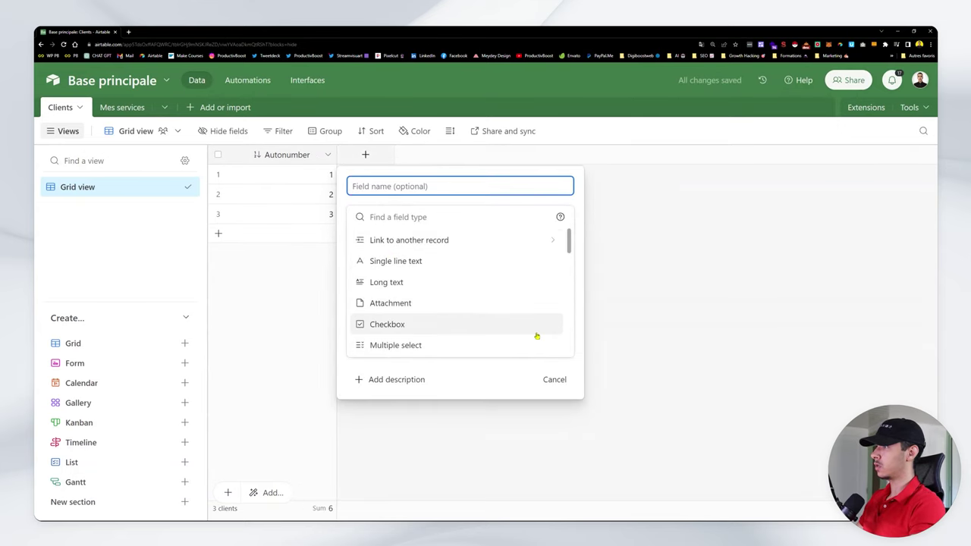
pyautogui.hotkey('ctrl', '-')
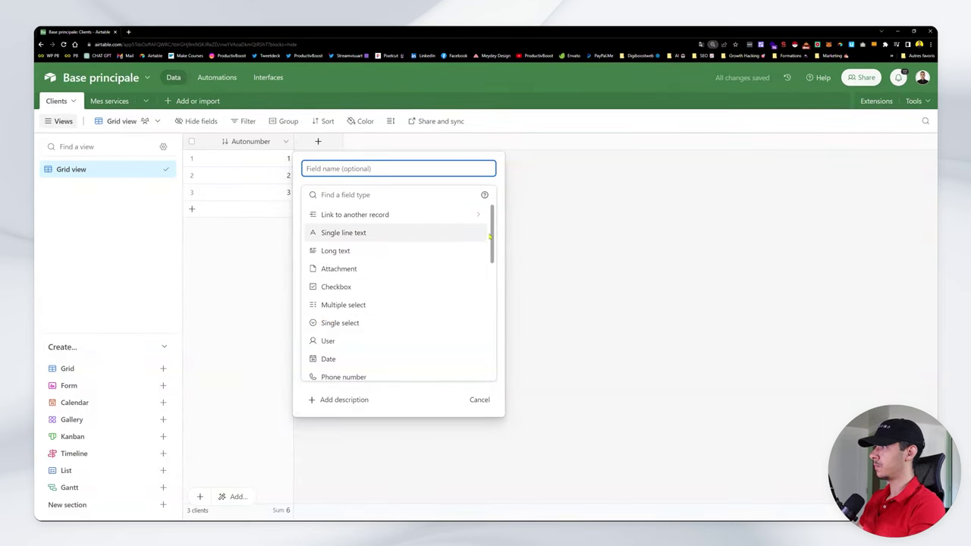
pyautogui.moveTo(491, 238); pyautogui.dragTo(491, 364)
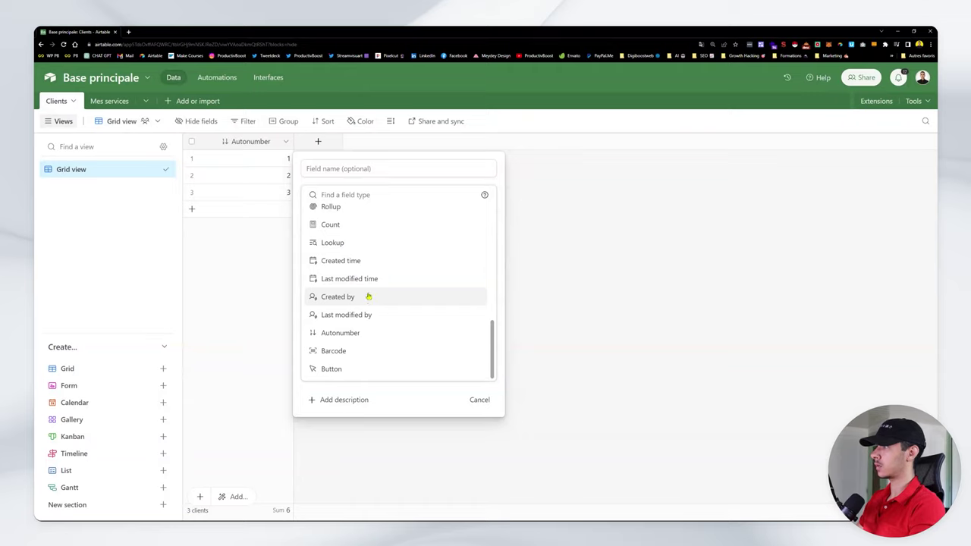
pyautogui.scroll(1, 354, 308)
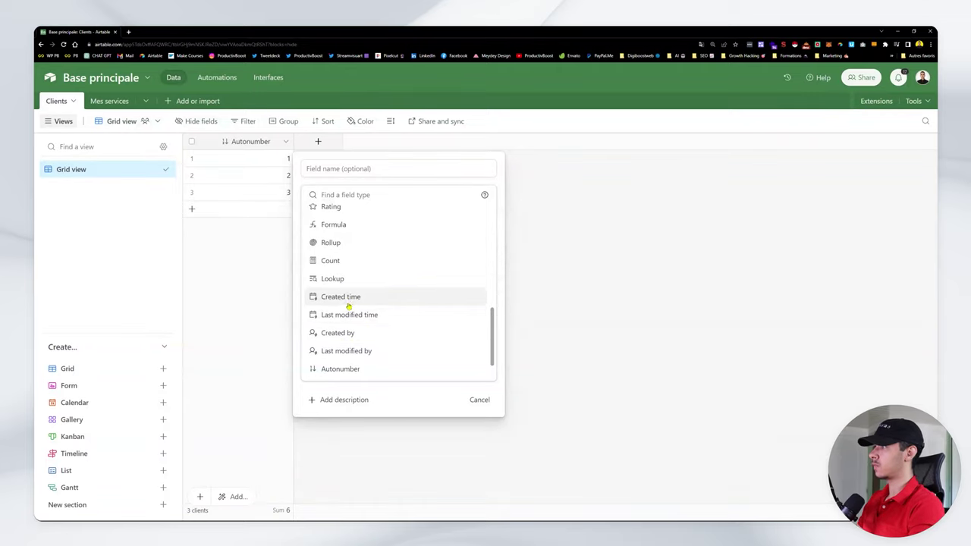
pyautogui.scroll(1, 349, 306)
pyautogui.scroll(1, 345, 299)
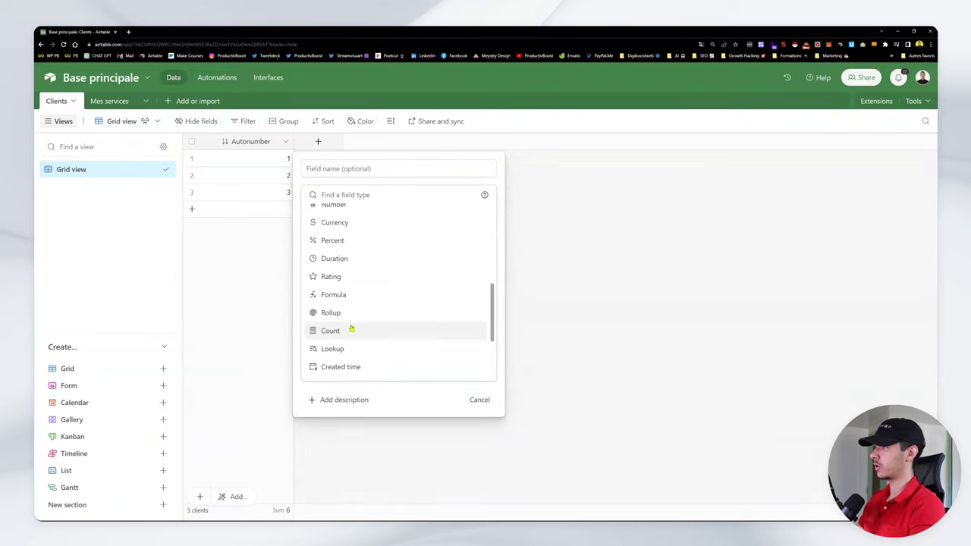
pyautogui.scroll(1, 349, 314)
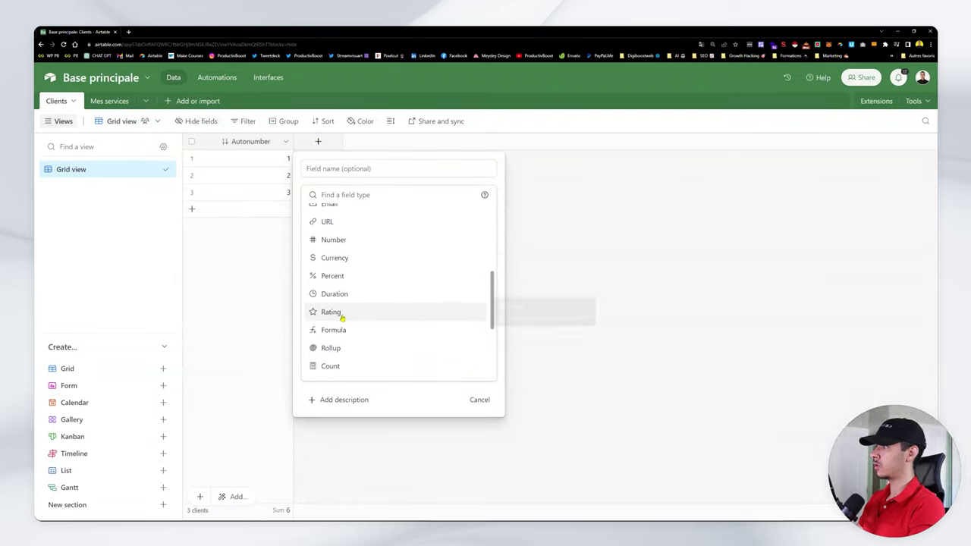
pyautogui.scroll(3, 345, 316)
pyautogui.scroll(1, 351, 313)
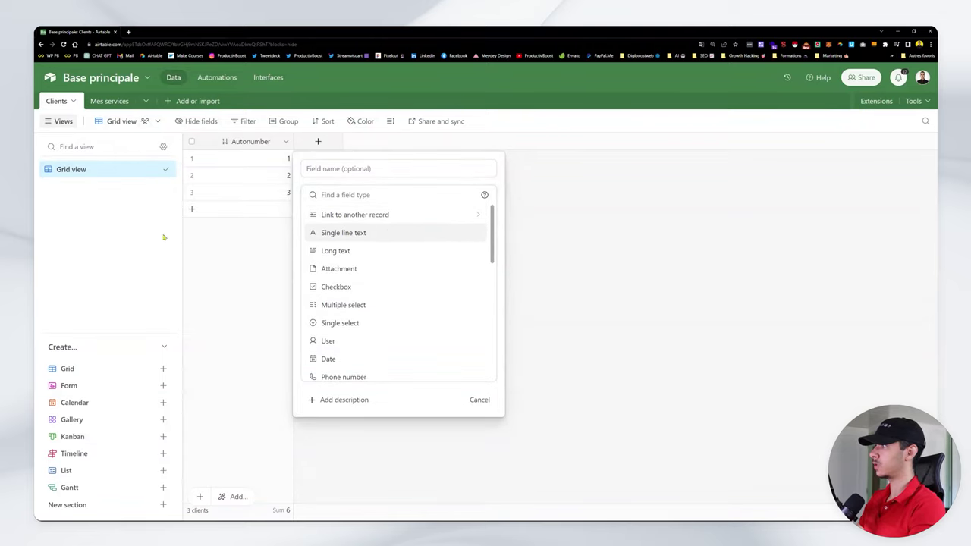
# - Add an Attachment field named "Image" to the Clients table
pyautogui.click(320, 142)
pyautogui.scroll(-8, 390, 310)
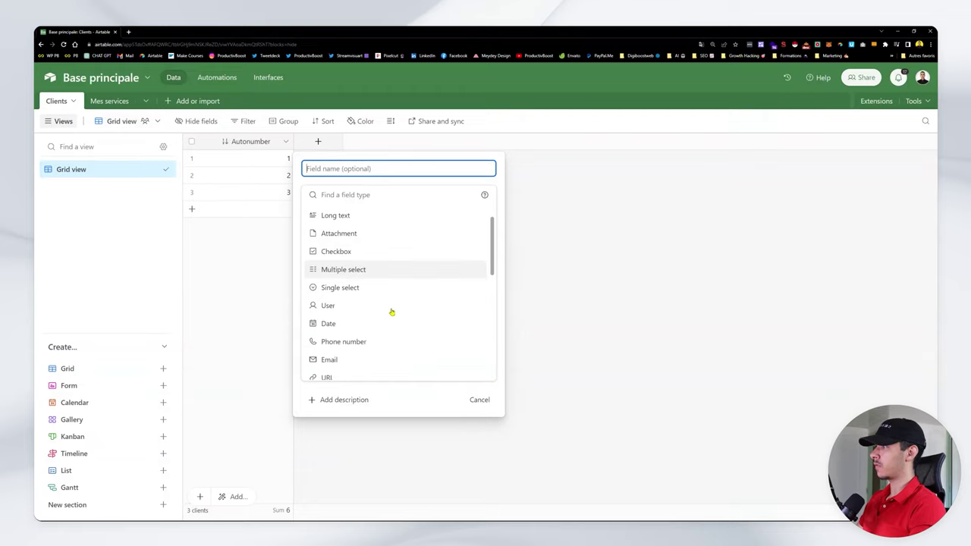
pyautogui.scroll(4, 384, 312)
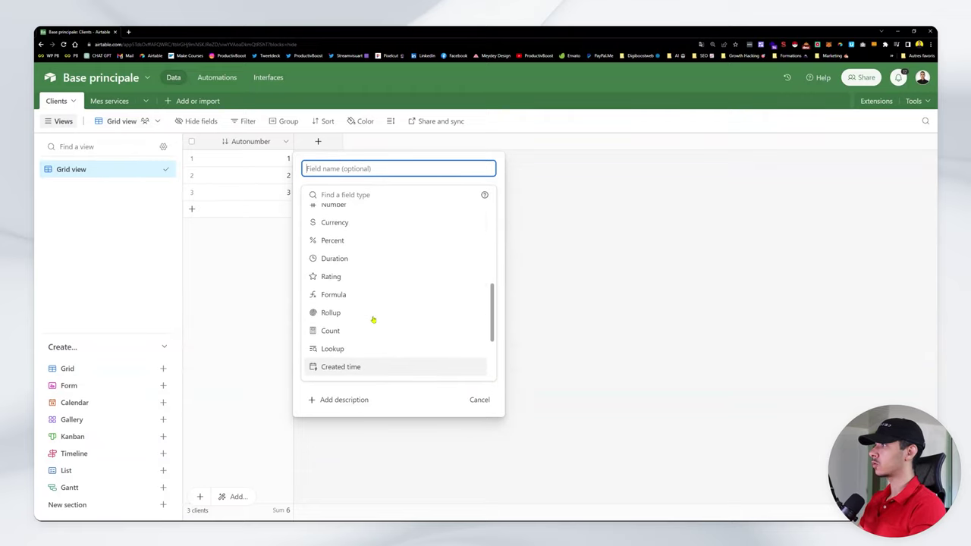
pyautogui.scroll(3, 361, 330)
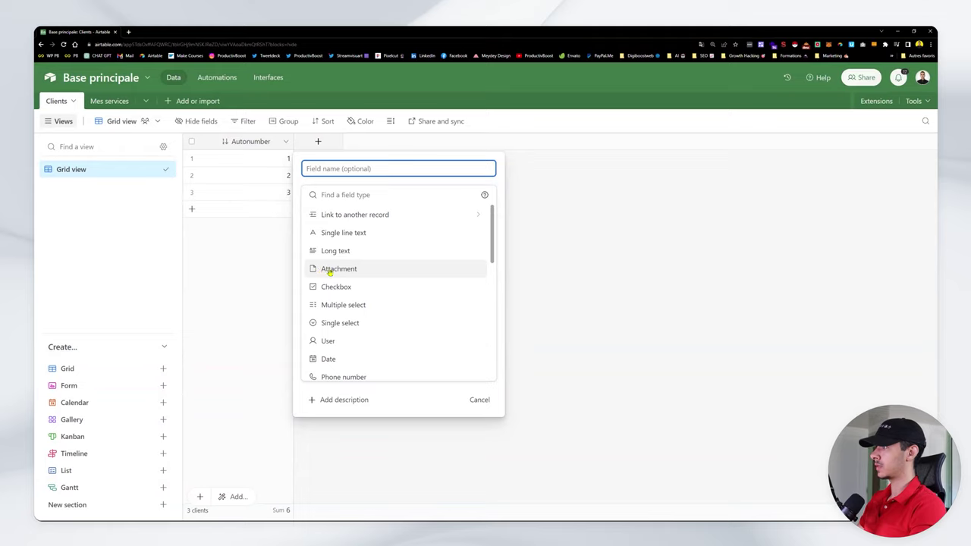
pyautogui.click(326, 268)
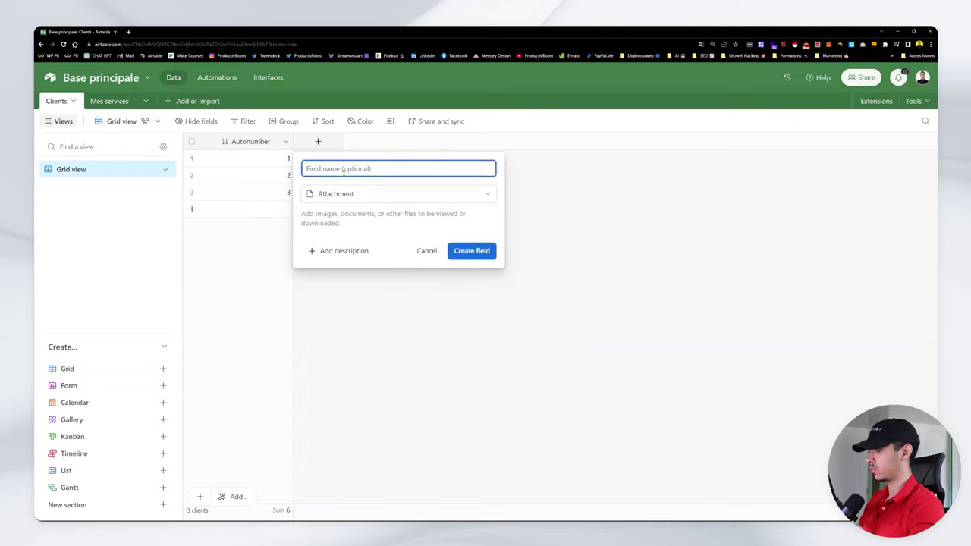
pyautogui.write('Image')
pyautogui.press('Return')
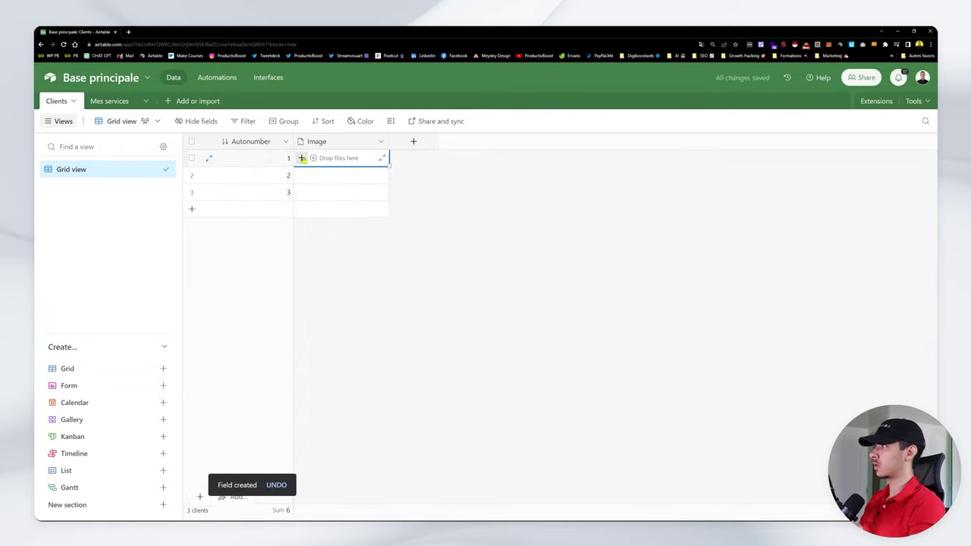
pyautogui.click(302, 158)
pyautogui.press('Escape')
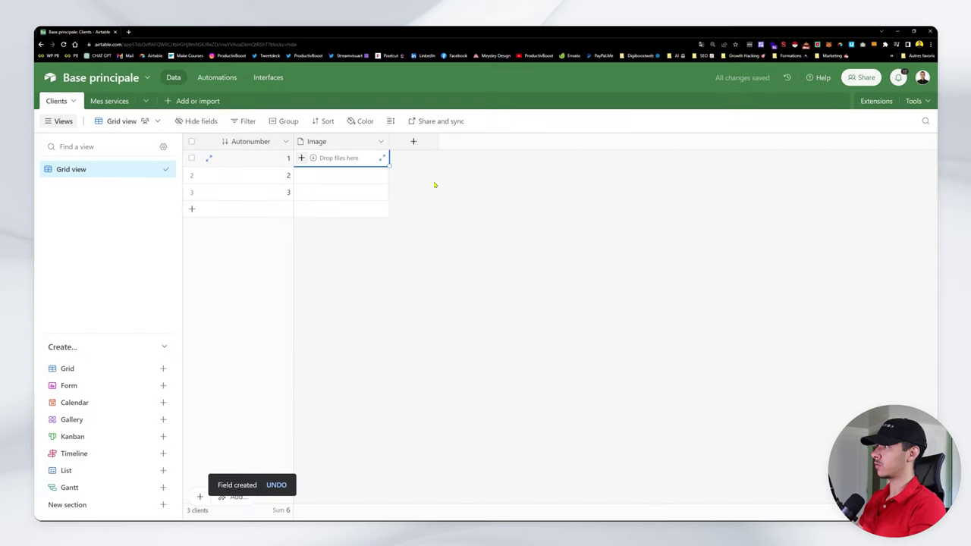
pyautogui.click(439, 214)
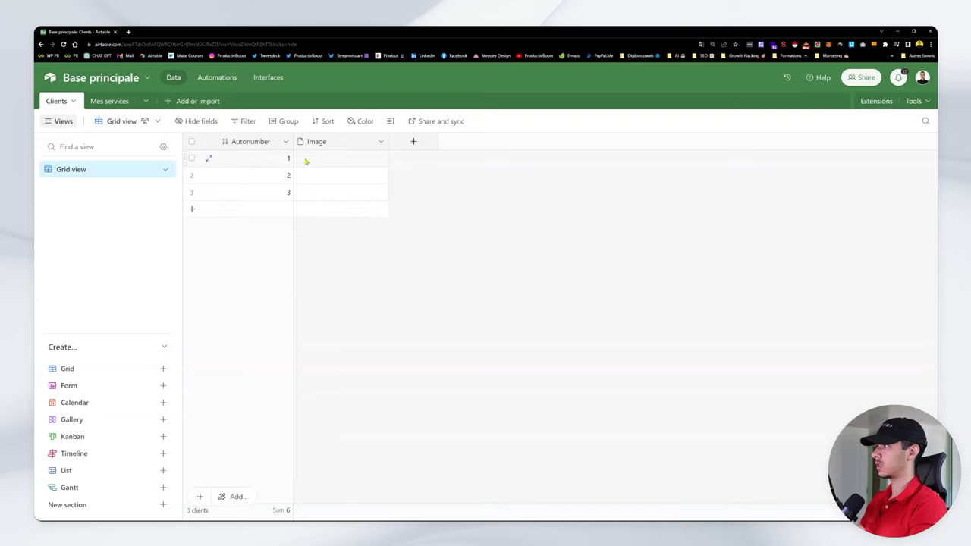
# - Increase the row height of the Clients grid view to the tallest setting
pyautogui.click(391, 121)
pyautogui.click(410, 205)
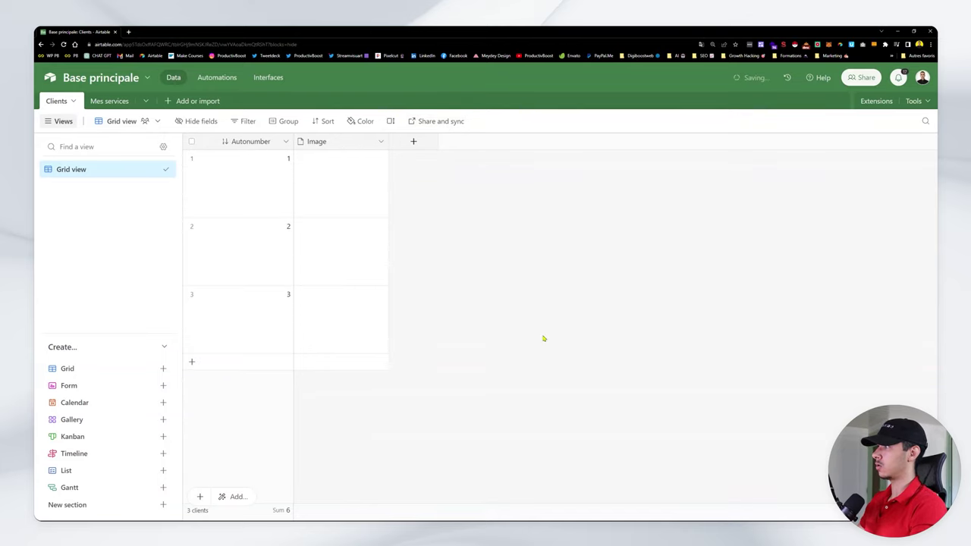
# - Set the row height of the Clients grid view to Tall
pyautogui.click(391, 121)
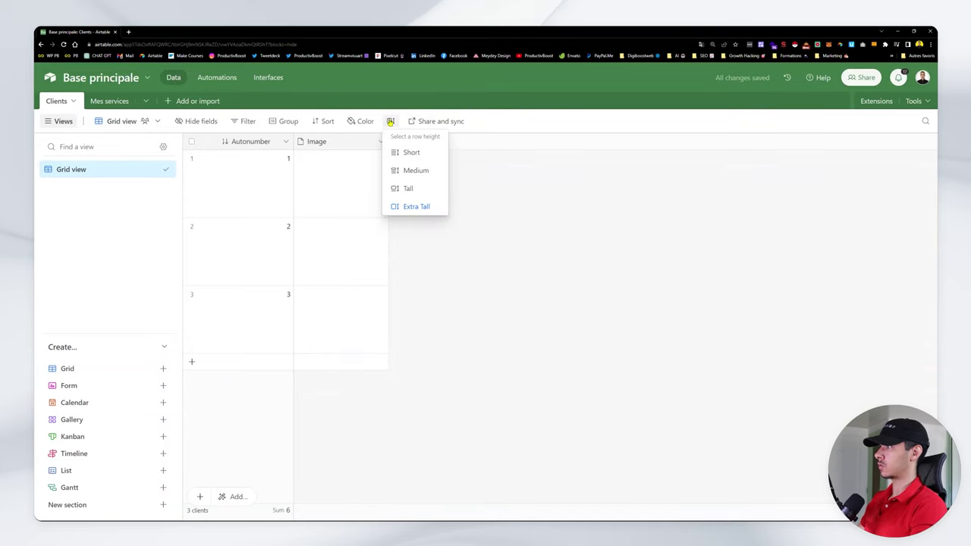
pyautogui.click(418, 189)
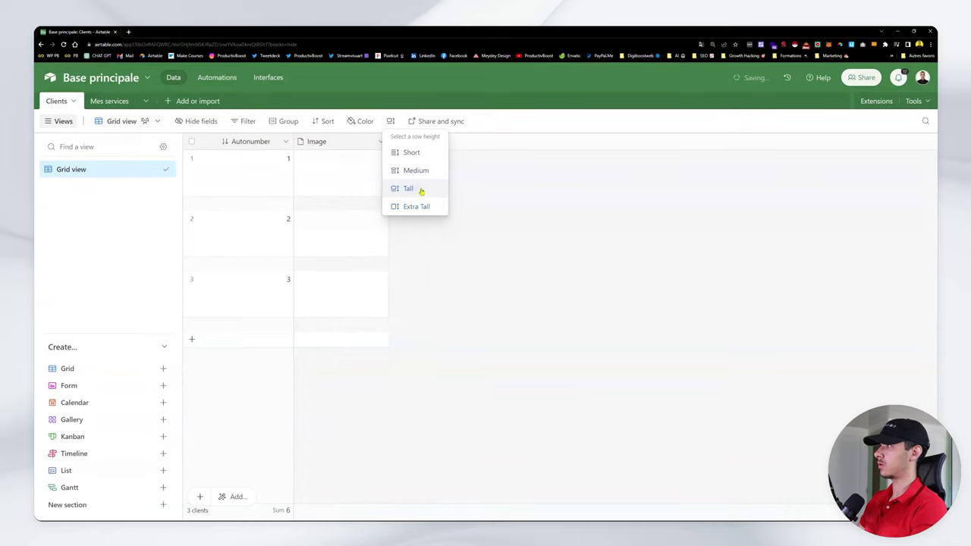
# - Upload "horizon automatisation make integromat.gif" to record 1's Image field and "test automatisation blogs shopify.jpg" to record 2's Image field
pyautogui.click(341, 182)
pyautogui.click(250, 189)
pyautogui.click(302, 165)
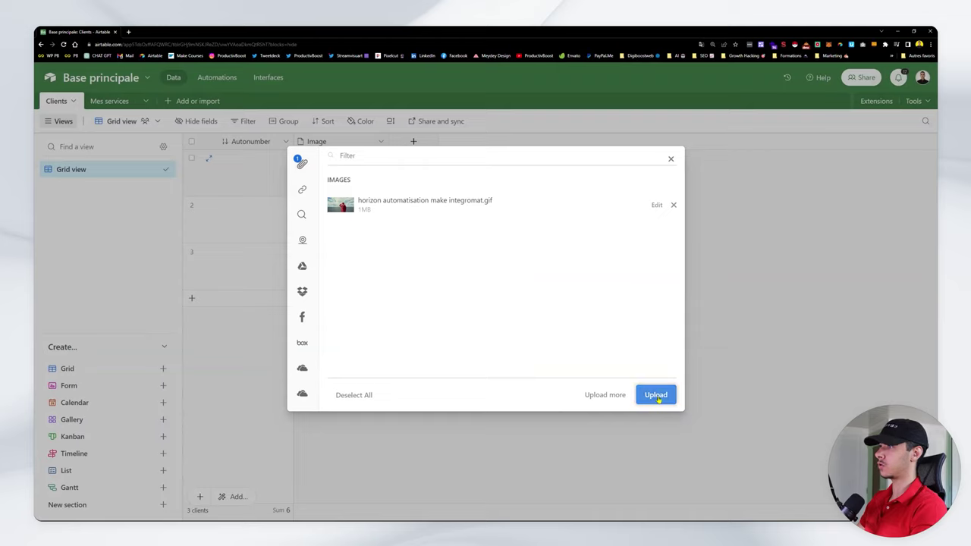
pyautogui.click(653, 396)
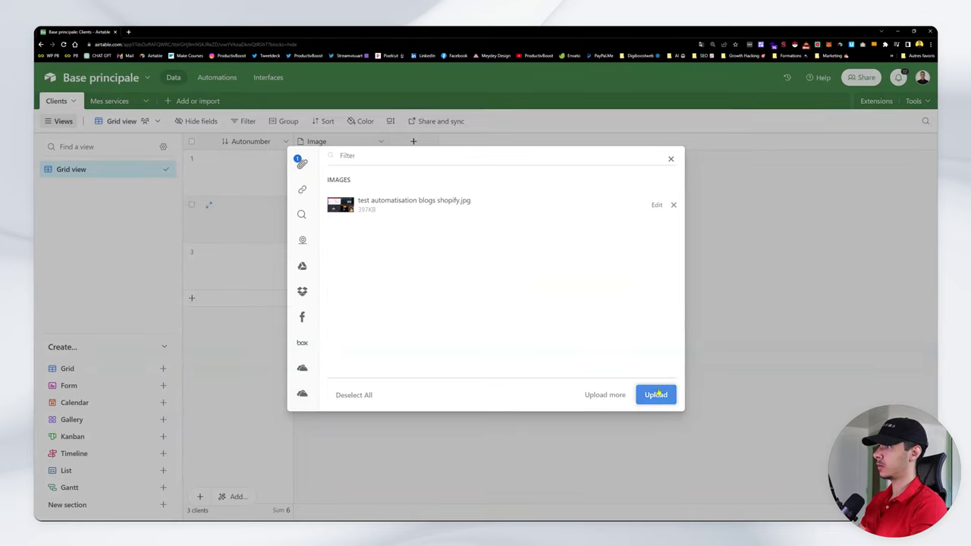
pyautogui.click(654, 394)
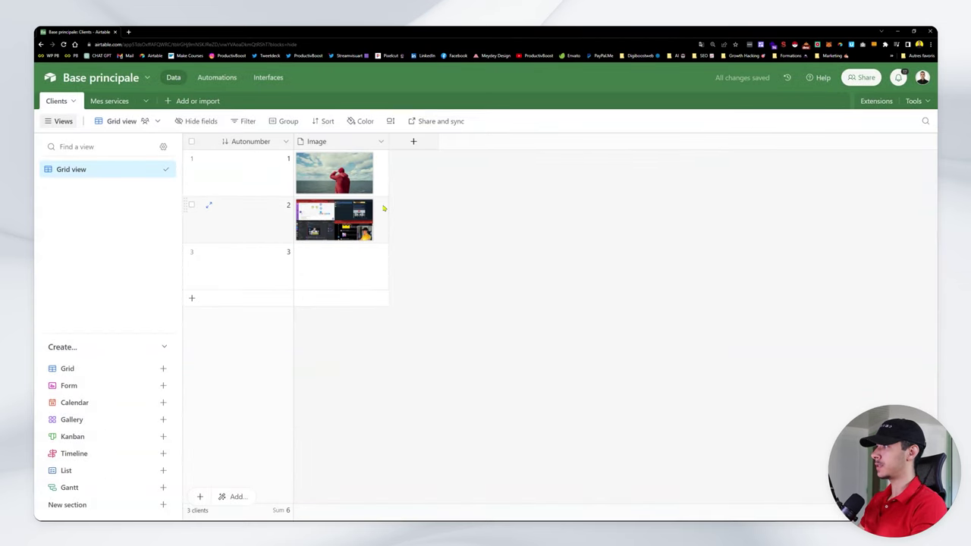
# - Try the Short row height to compare the image thumbnails, and return the rows to Tall
pyautogui.click(390, 121)
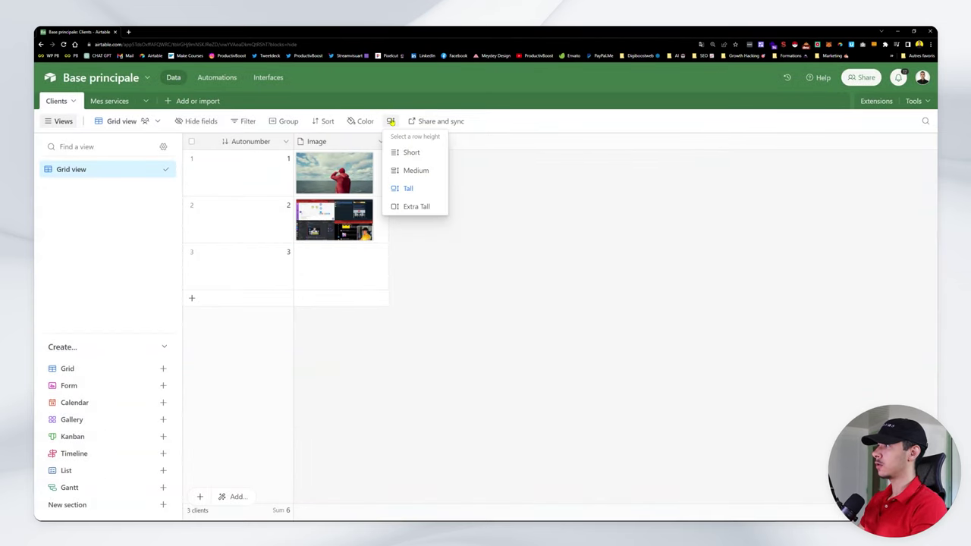
pyautogui.click(413, 154)
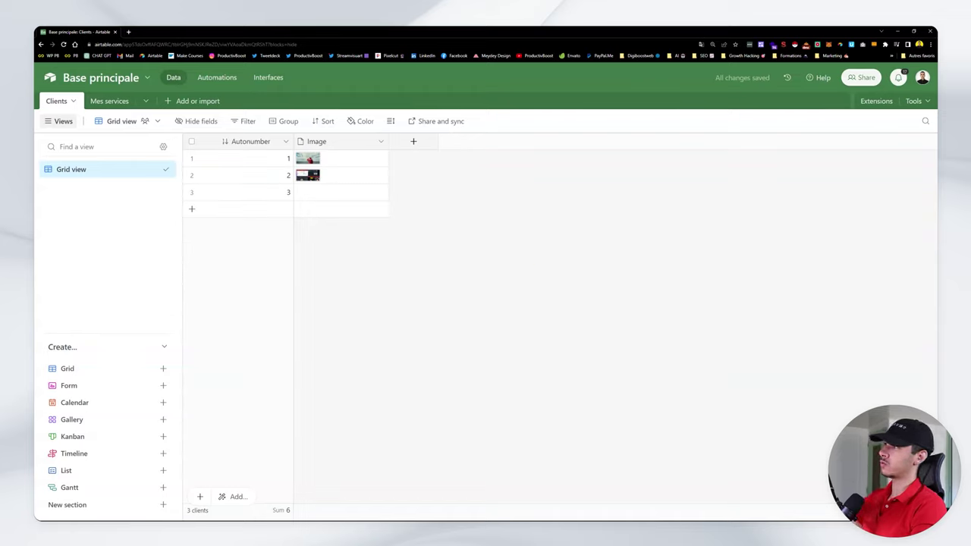
pyautogui.click(391, 122)
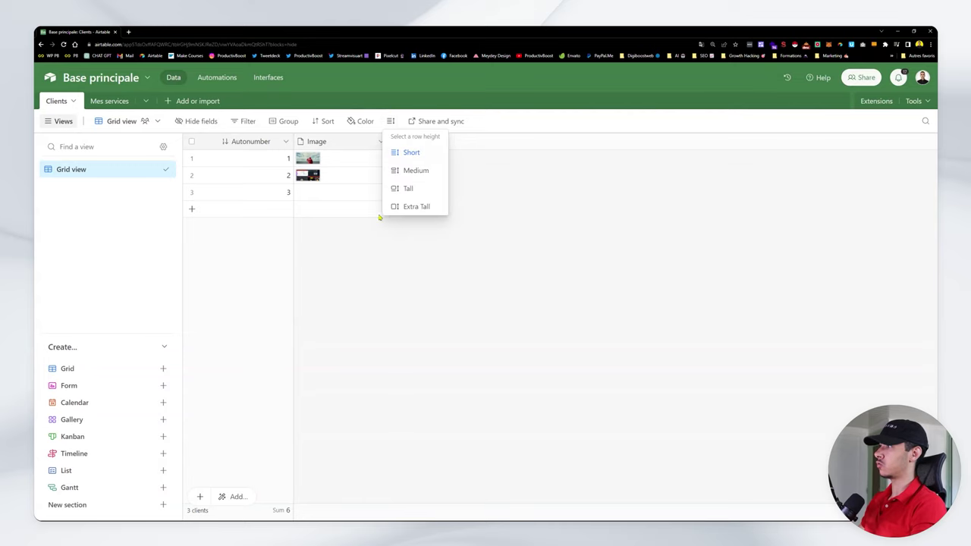
pyautogui.click(408, 189)
pyautogui.click(384, 237)
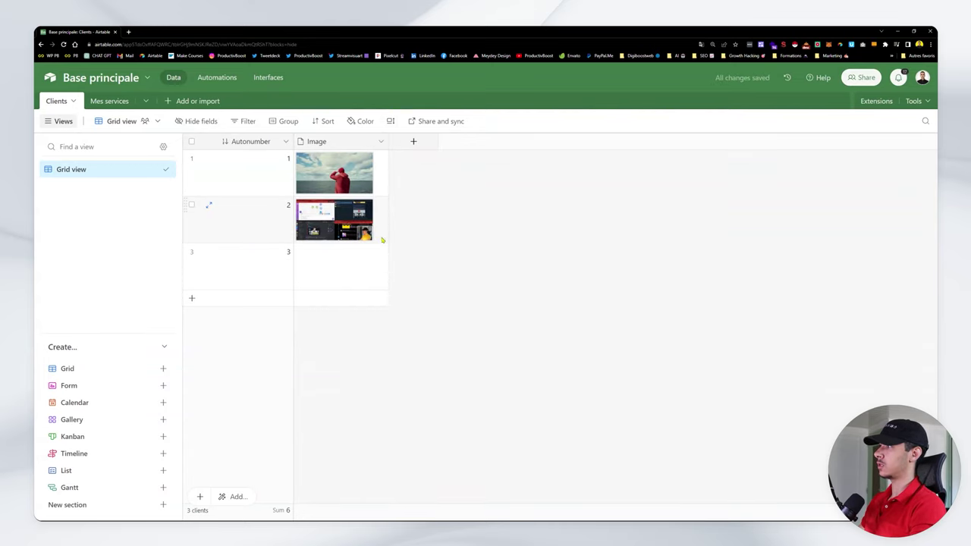
# - Open record 2's image at full size and pin the comment "Oui ce mec est chaud" on the man in the yellow shirt
pyautogui.click(365, 218)
pyautogui.click(365, 218)
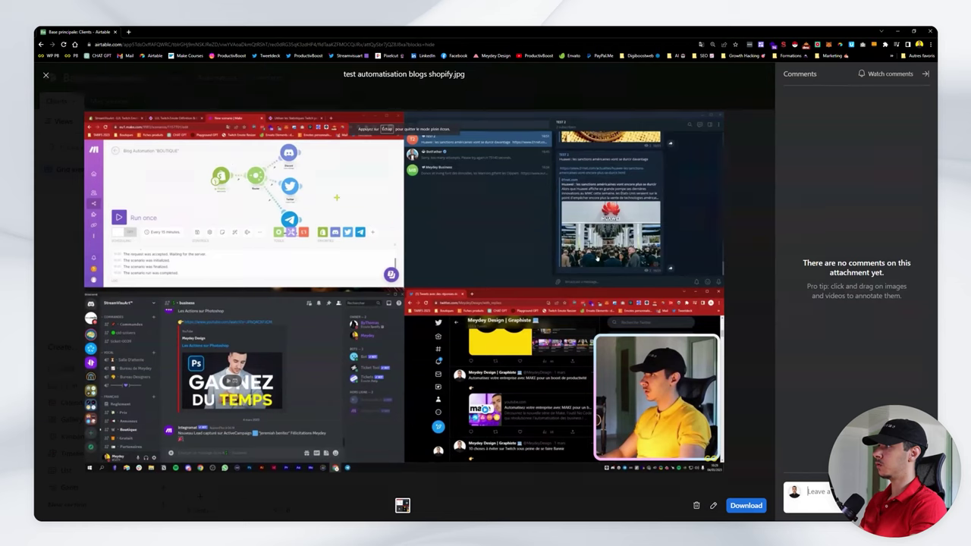
pyautogui.click(658, 377)
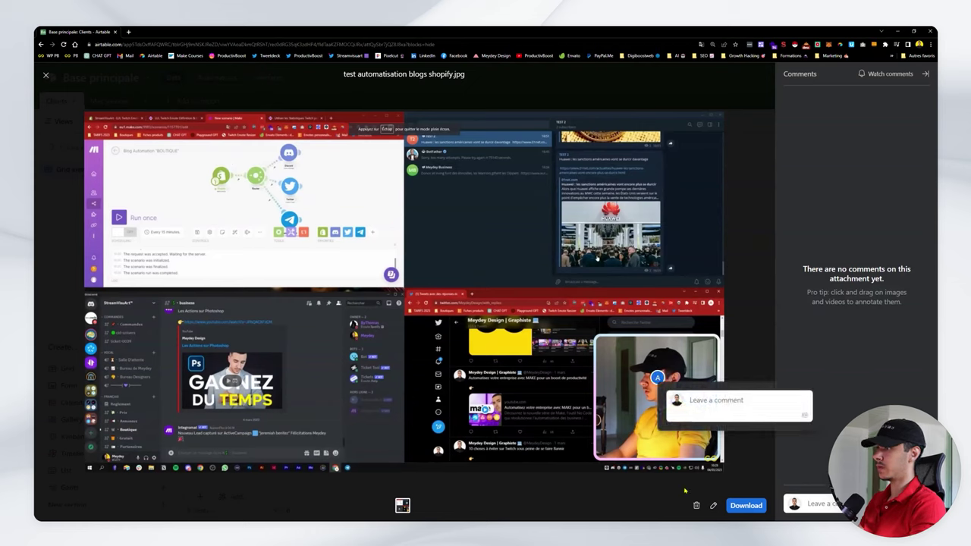
pyautogui.write('oui c')
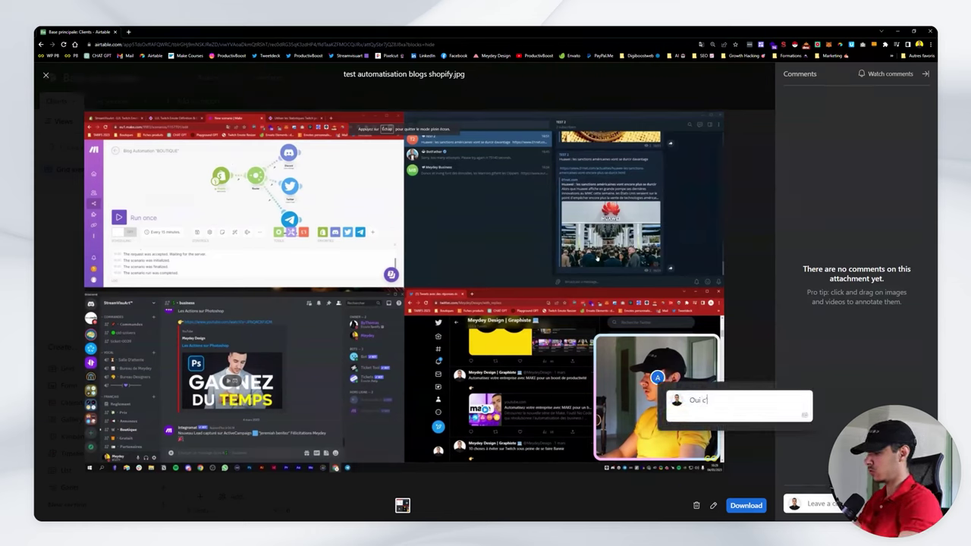
pyautogui.write('e mec est chaud')
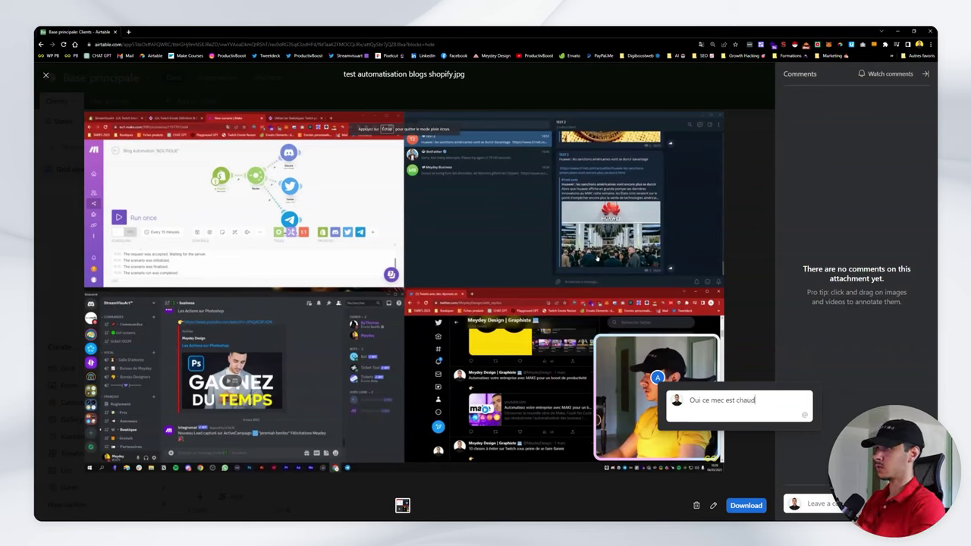
pyautogui.press('Return')
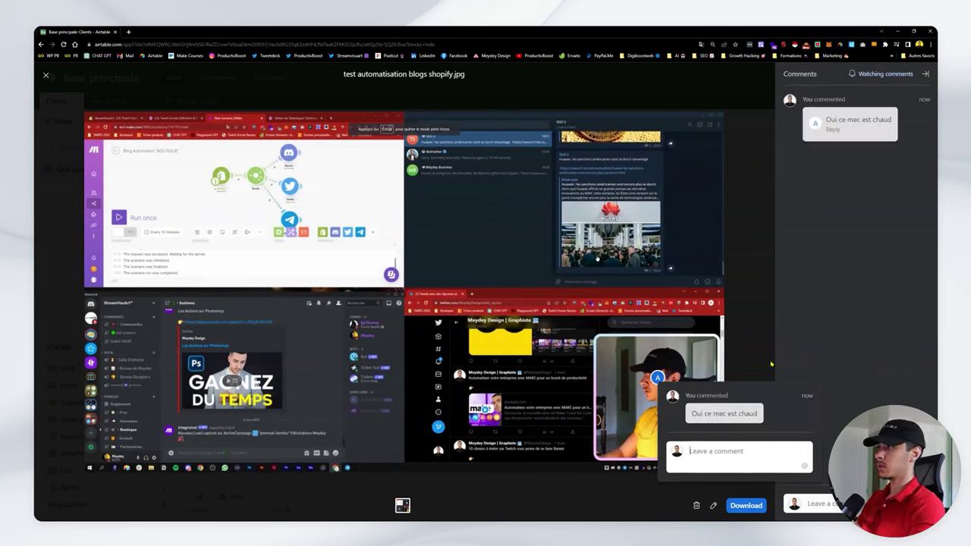
pyautogui.press('Escape')
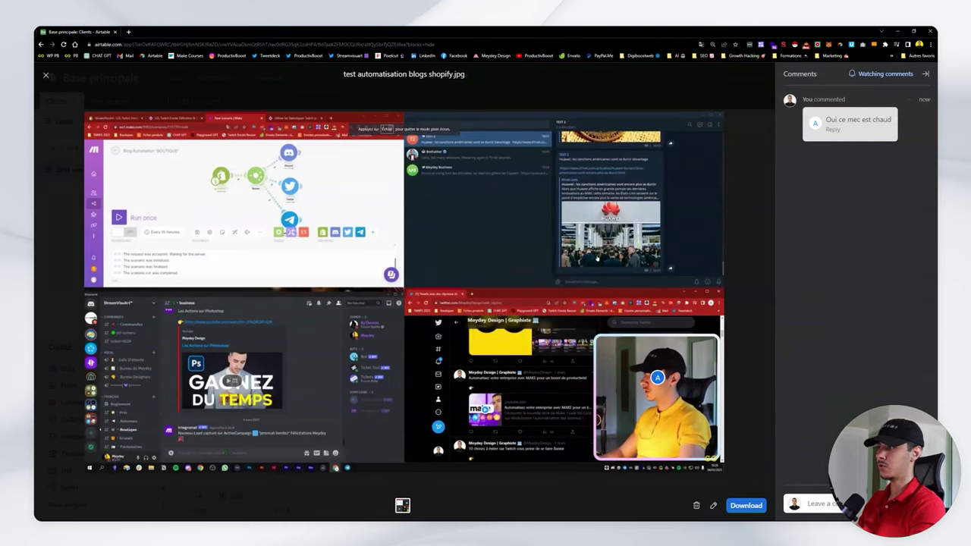
# - Pin the comment "Automatisation" on the automation scenario shown in record 2's image and close the attachment preview
pyautogui.click(240, 192)
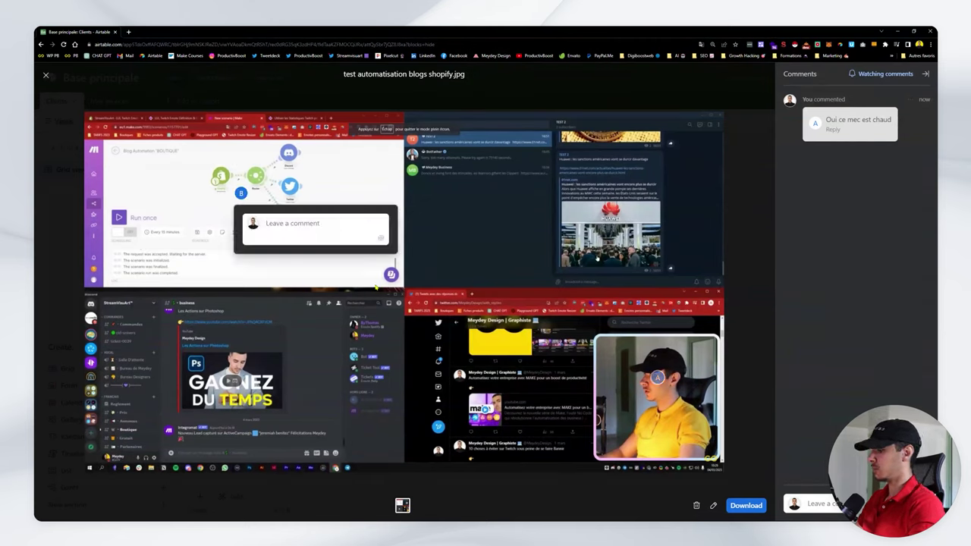
pyautogui.write('Automatisation')
pyautogui.press('Return')
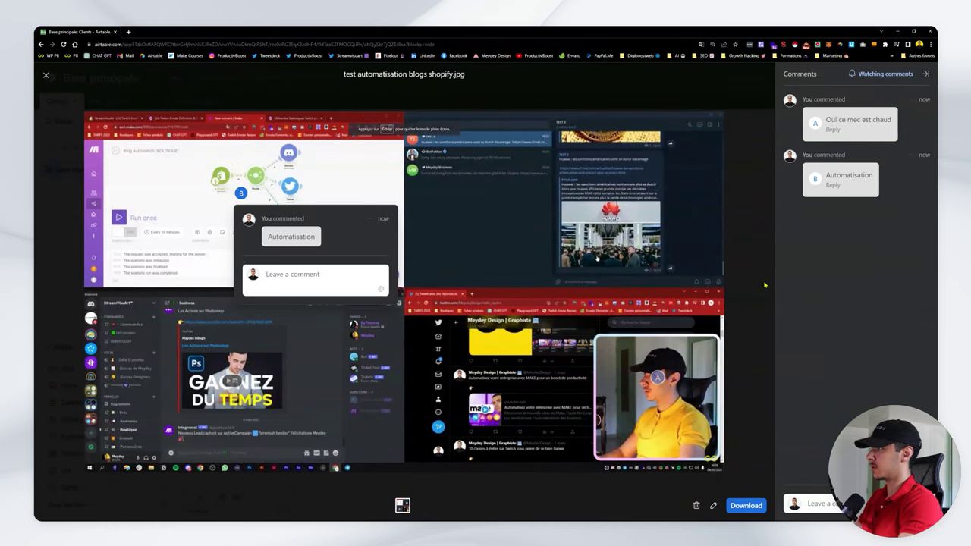
pyautogui.press('Escape')
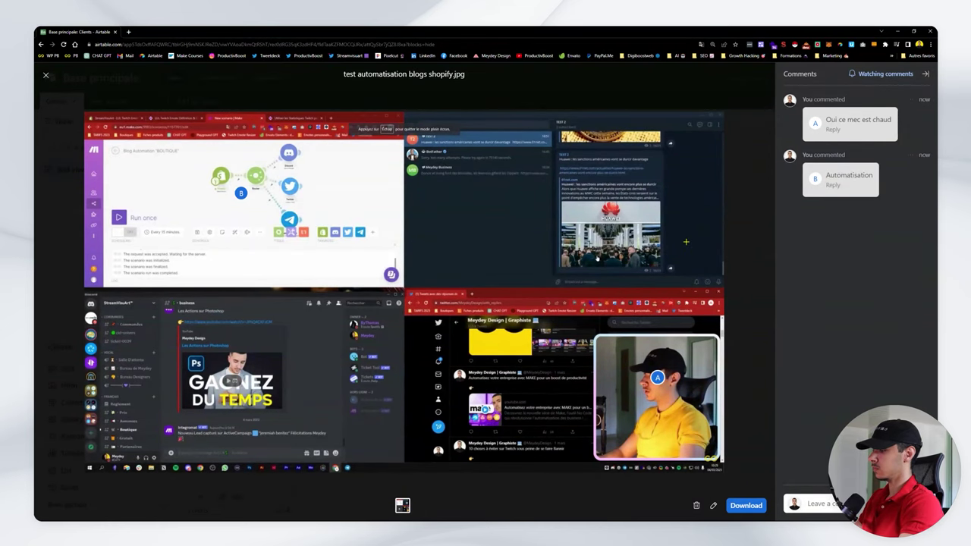
pyautogui.press('Escape')
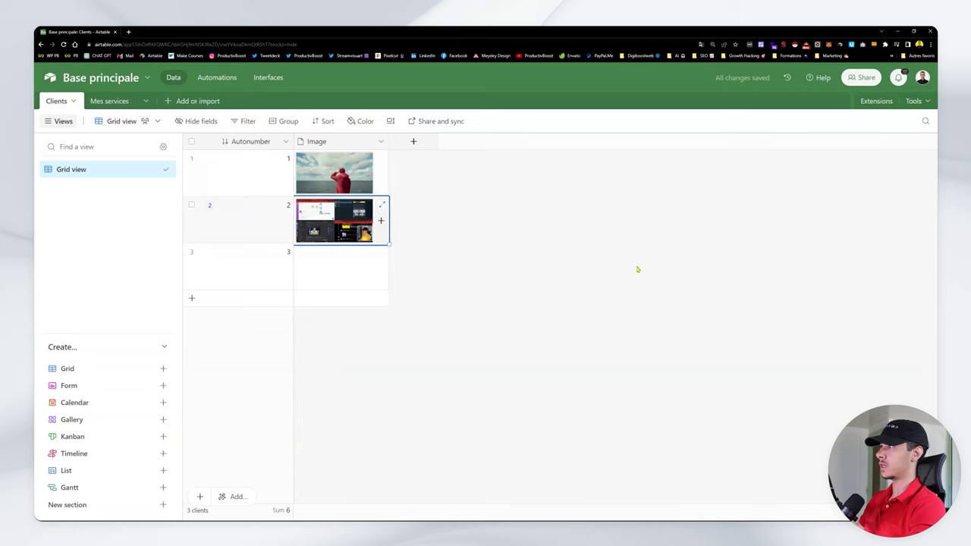
# - Preview record 1's image at full size, look at its attachment rename option, and return to the grid
pyautogui.press('Up')
pyautogui.press('space')
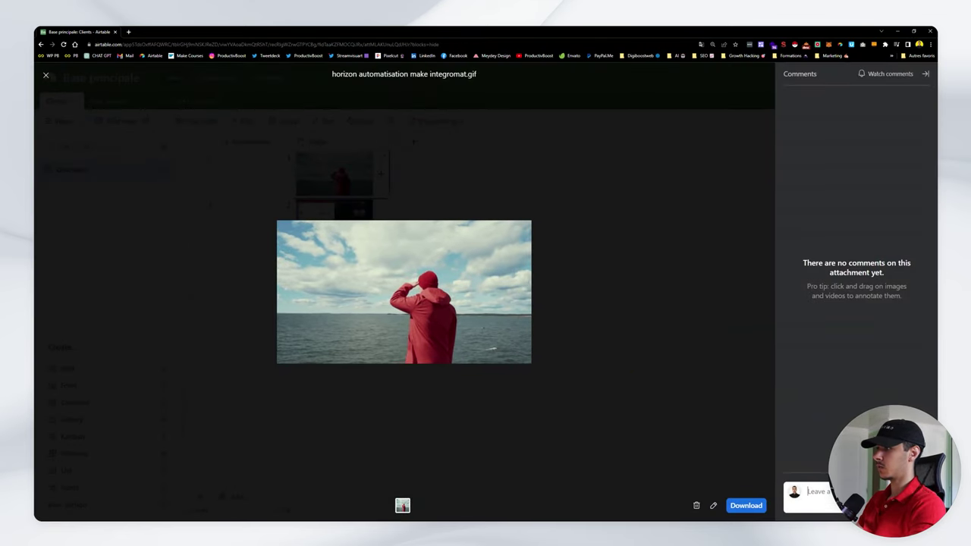
pyautogui.click(713, 505)
pyautogui.press('BackSpace')
pyautogui.press('BackSpace')
pyautogui.press('BackSpace')
pyautogui.press('BackSpace')
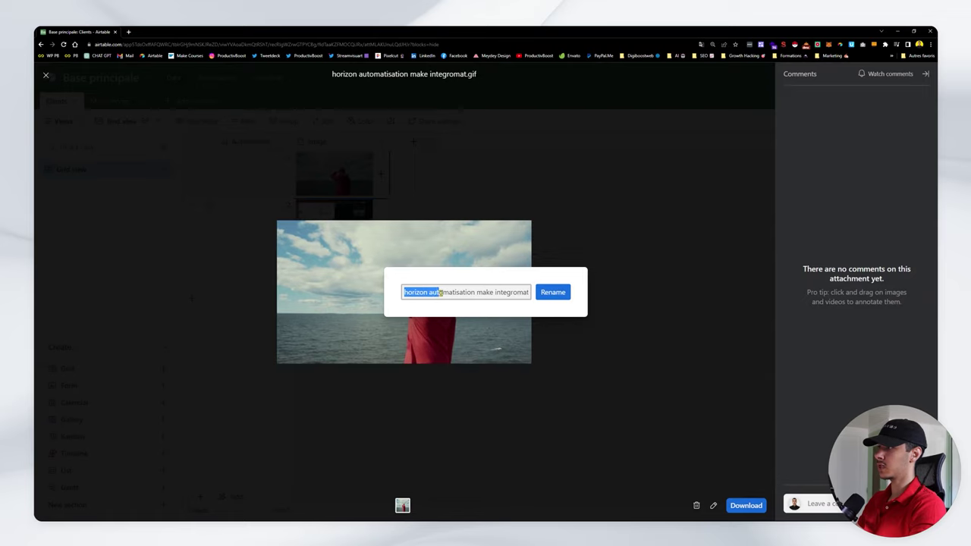
pyautogui.click(514, 295)
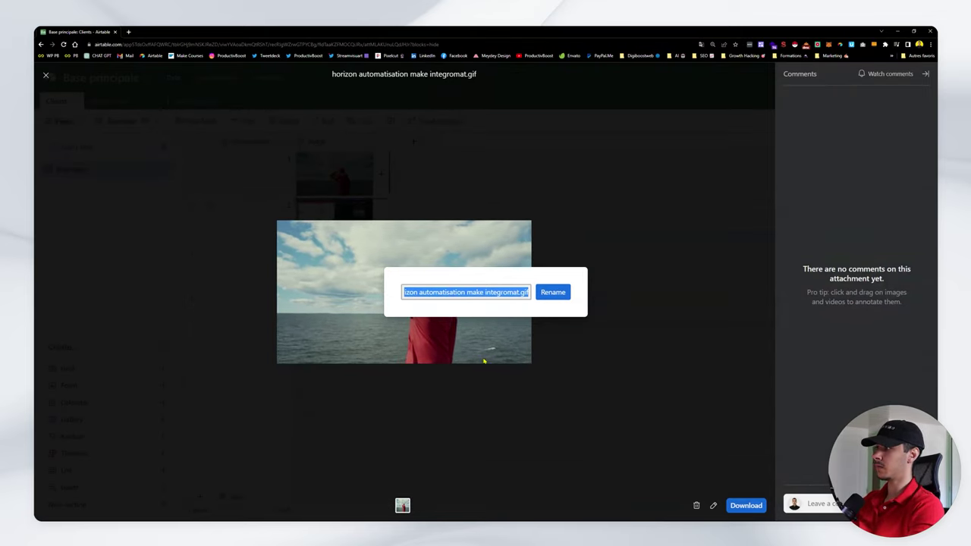
pyautogui.click(455, 292)
pyautogui.click(475, 343)
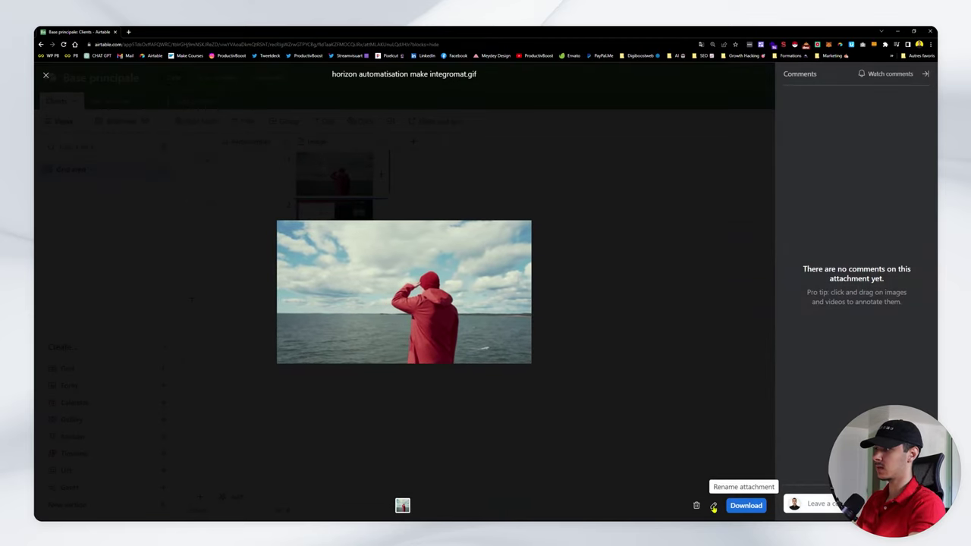
pyautogui.click(603, 470)
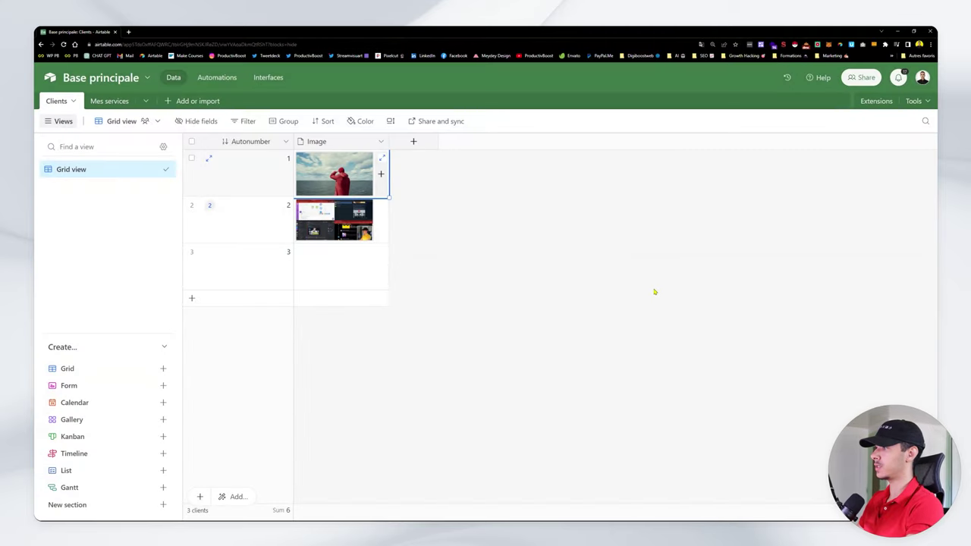
# - Add a Single line text field named "Single Text" to the Clients table
pyautogui.click(413, 141)
pyautogui.scroll(-1, 460, 251)
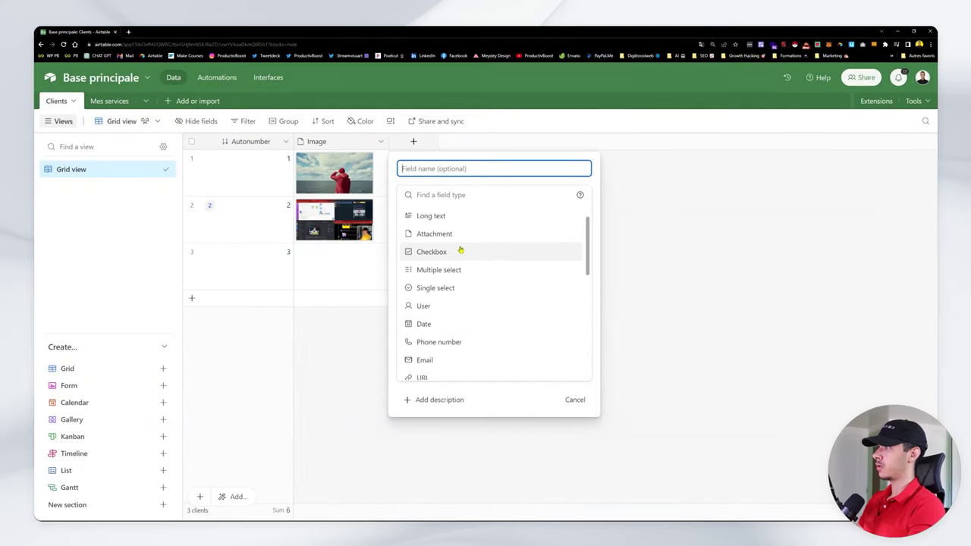
pyautogui.scroll(2, 459, 258)
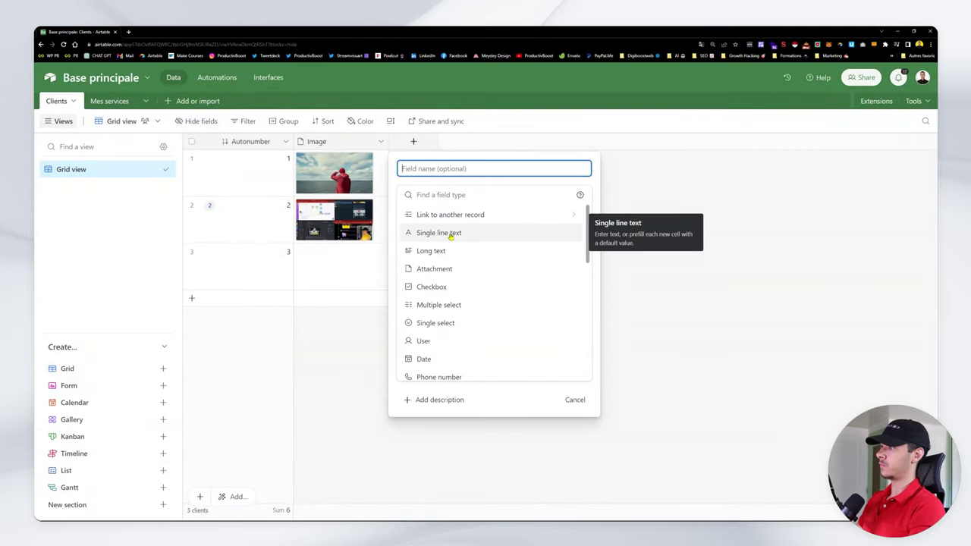
pyautogui.click(454, 234)
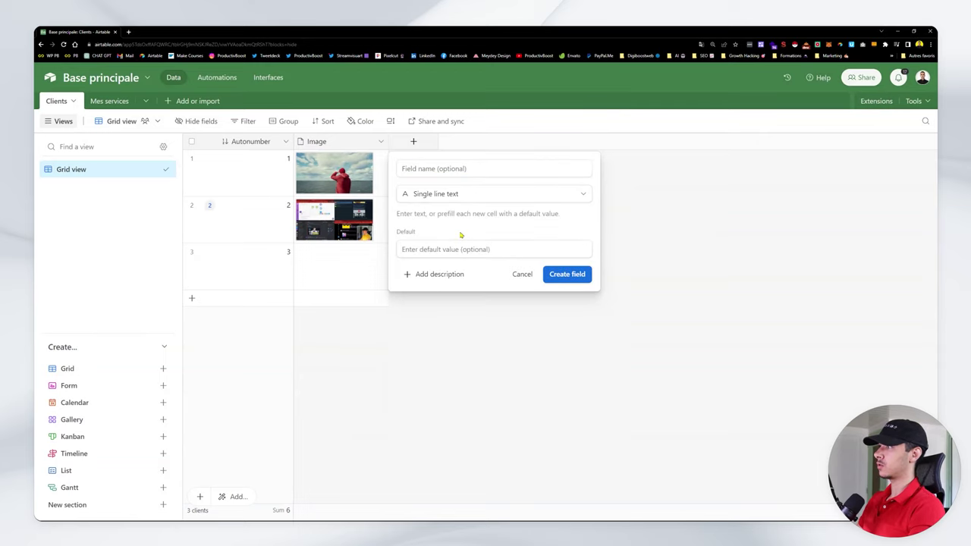
pyautogui.click(460, 169)
pyautogui.write('Texte')
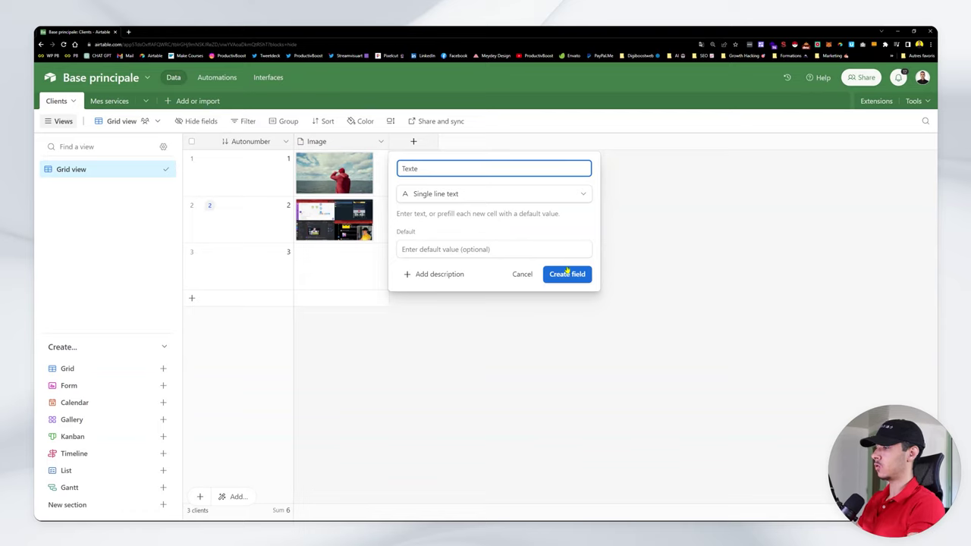
pyautogui.write('Single ')
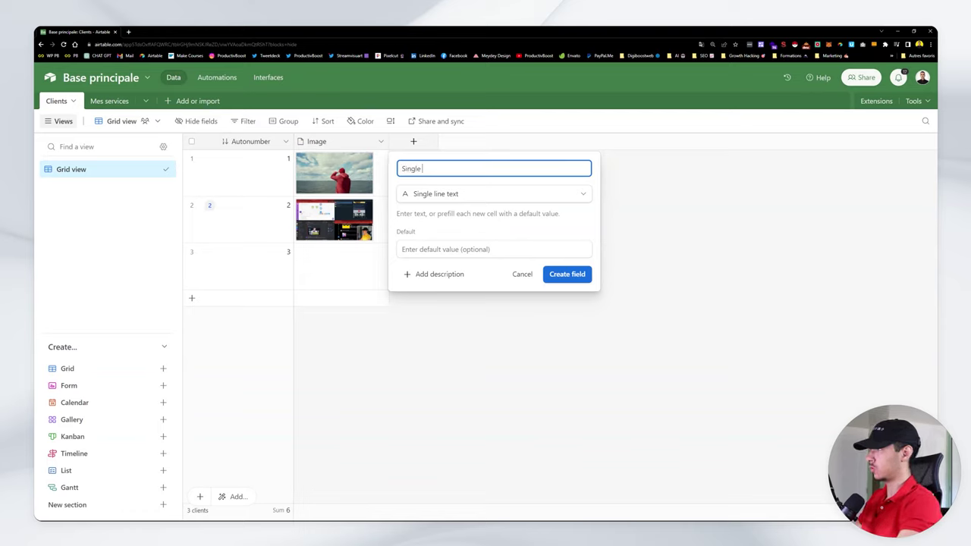
pyautogui.write('Text')
pyautogui.press('Return')
# - Add a Long text field named "Long Text" to the Clients table, without rich text formatting
pyautogui.click(509, 141)
pyautogui.click(553, 251)
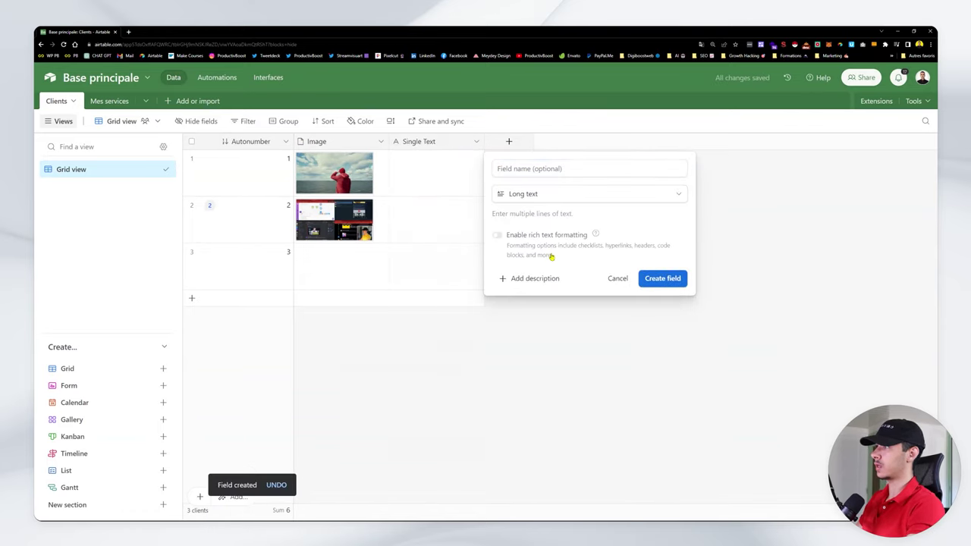
pyautogui.click(539, 171)
pyautogui.write('Long Text')
pyautogui.press('Return')
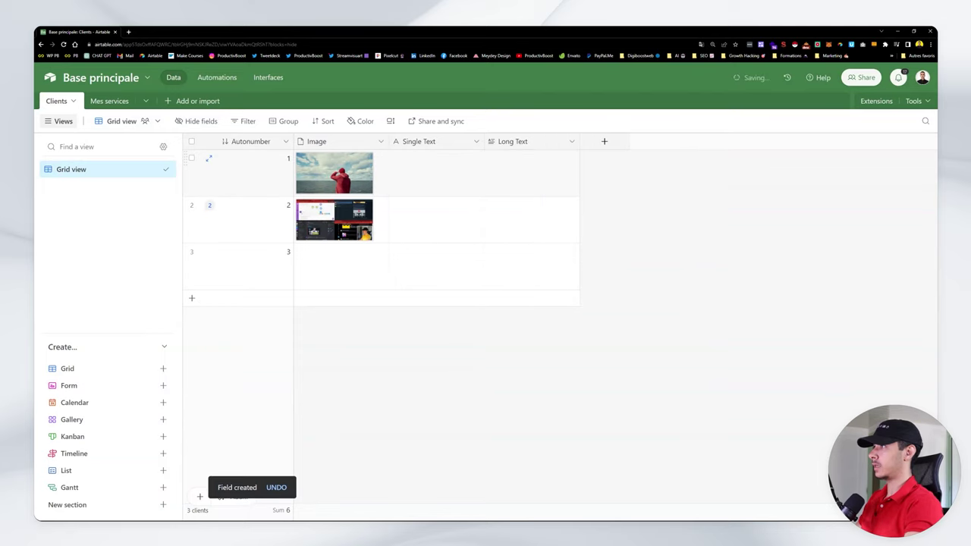
# - Add a Long text field named "Long Text Ab" to the Clients table with rich text formatting enabled
pyautogui.click(603, 142)
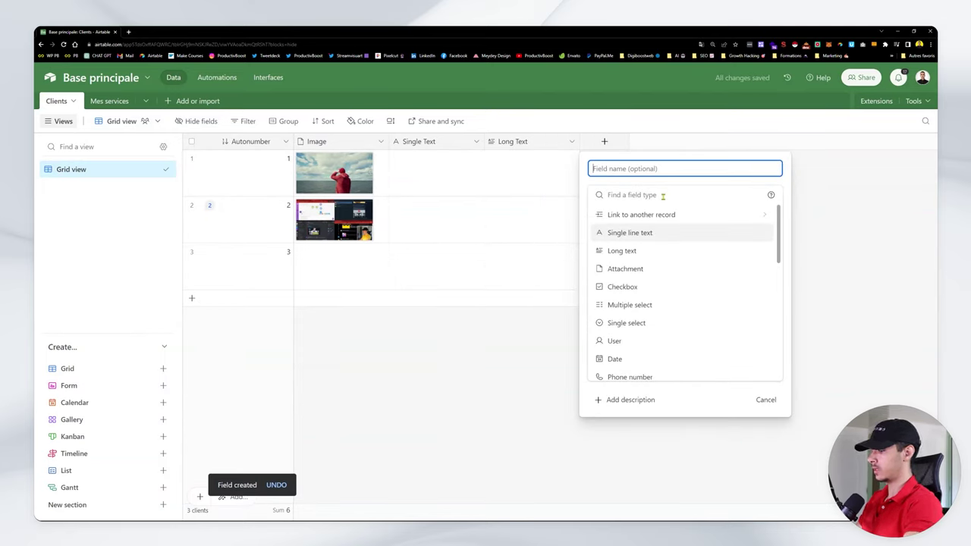
pyautogui.write('Long Text Ab')
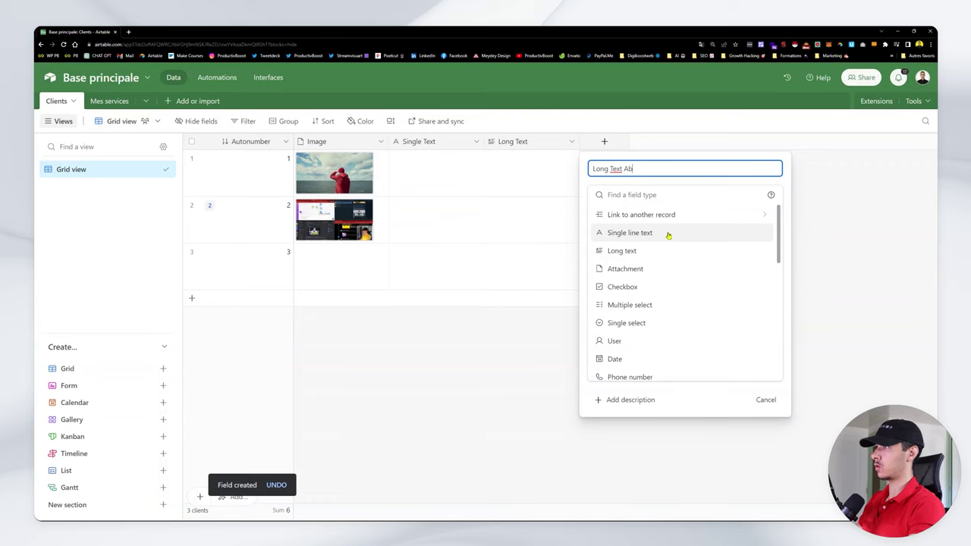
pyautogui.click(666, 250)
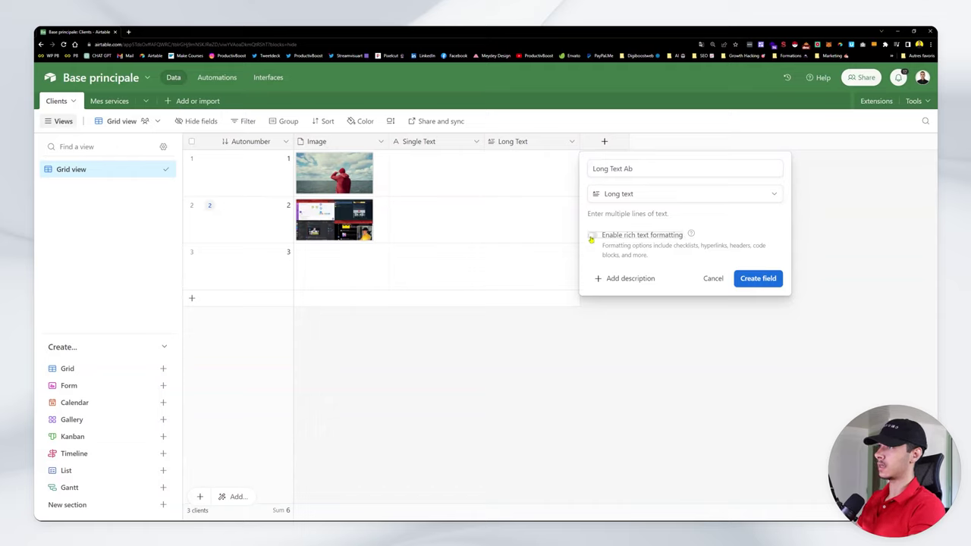
pyautogui.moveTo(591, 239); pyautogui.dragTo(643, 248)
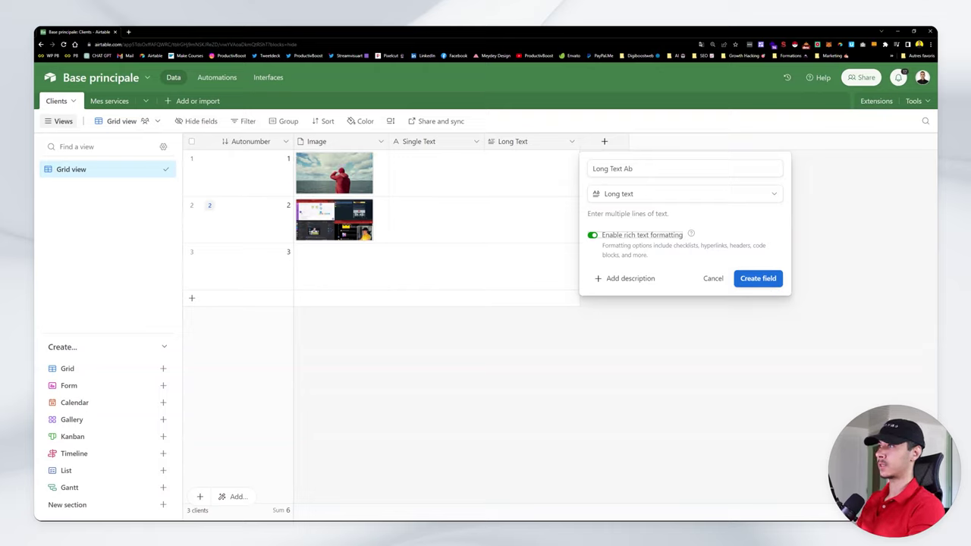
pyautogui.click(758, 278)
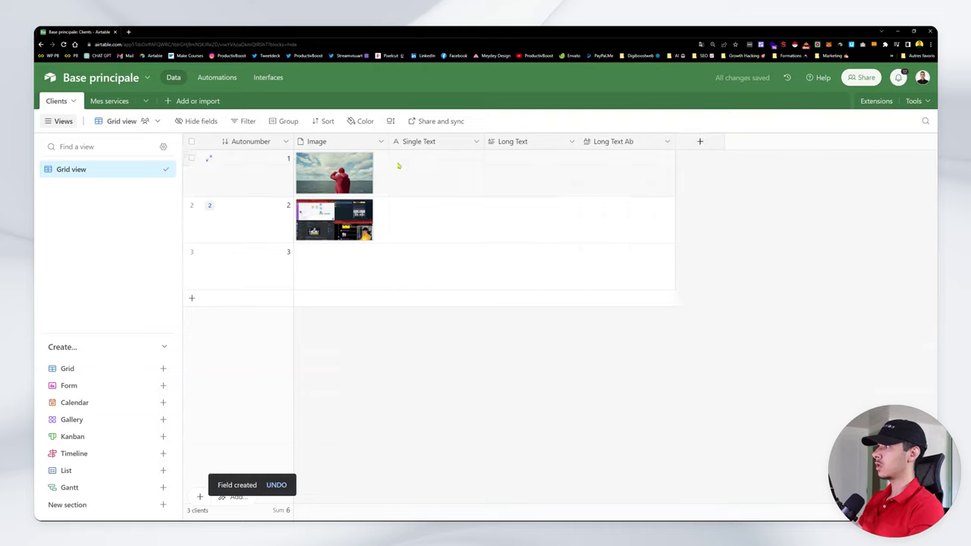
# - Fill record 1's Single Text cell with a long filler string of repeated b's followed by "nk" and repeated j's
pyautogui.click(421, 171)
pyautogui.write('b')
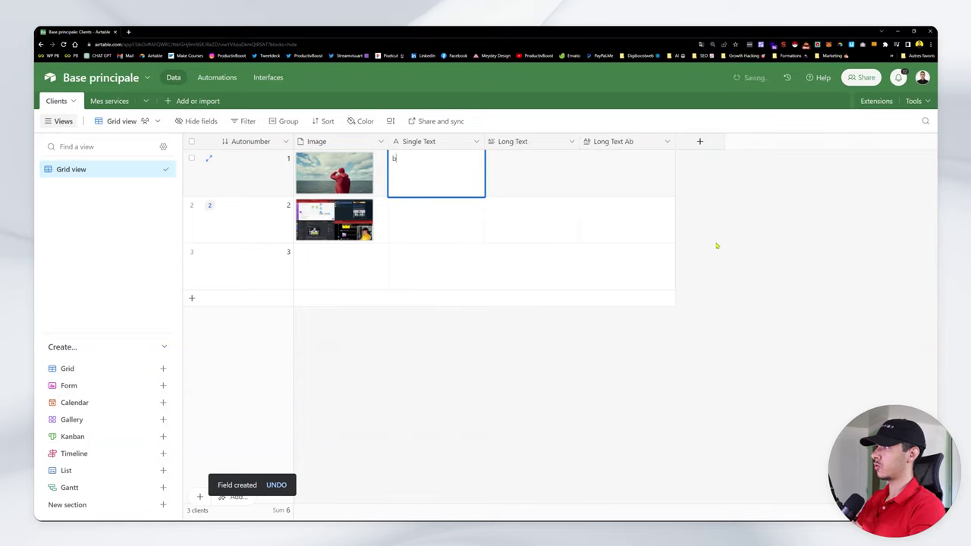
pyautogui.write('bbbbbbbbbbbbbbbbbbbbbbn')
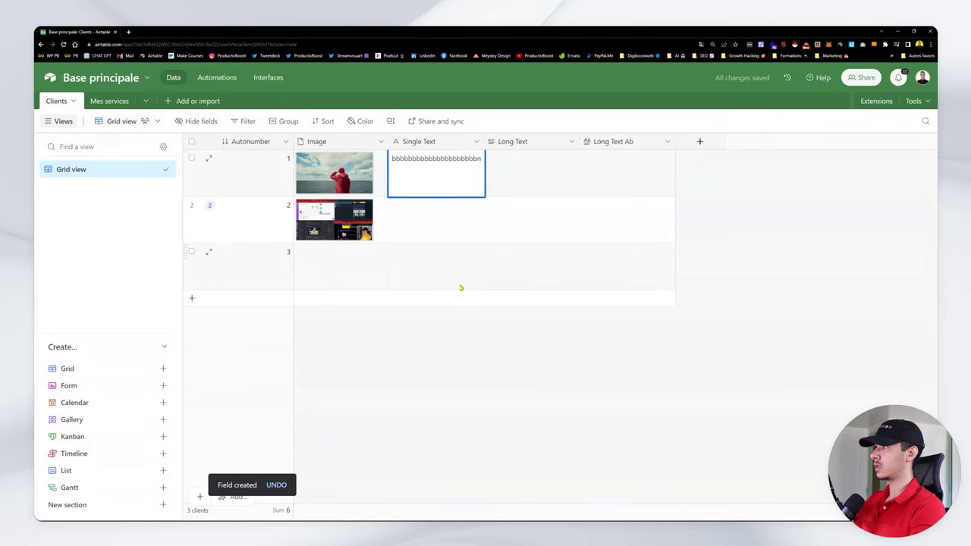
pyautogui.press('Escape')
pyautogui.doubleClick(470, 185)
pyautogui.write('kj')
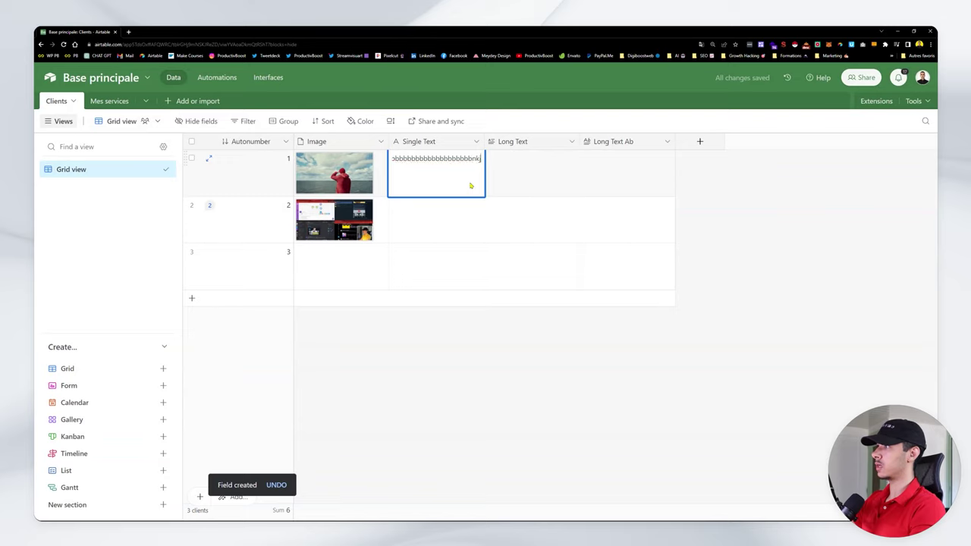
pyautogui.write('jjjjjjjjjjjjj')
pyautogui.press('Escape')
pyautogui.press('Tab')
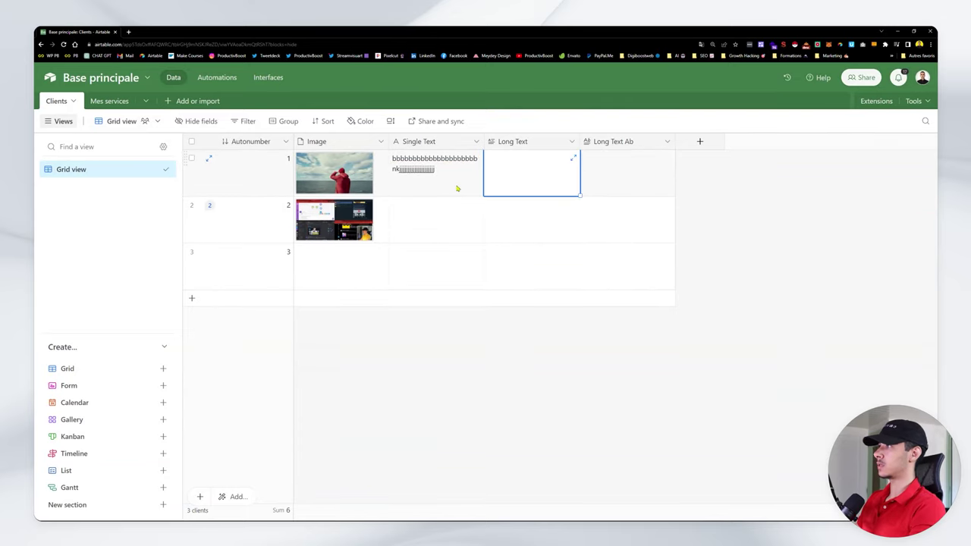
pyautogui.click(453, 189)
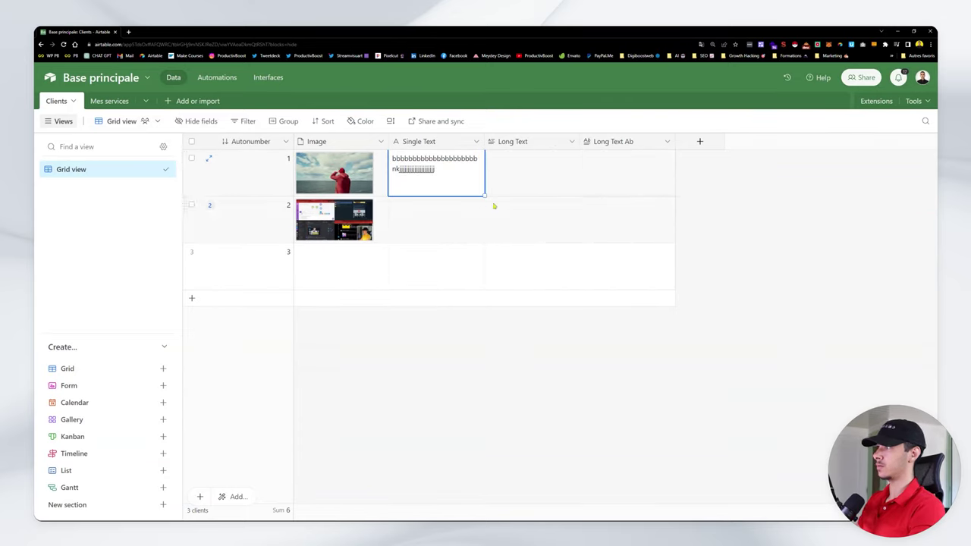
# - Enter "ghngfnhj,h," and, after a blank line, "dkfdfgjdg" in record 1's Long Text cell
pyautogui.click(527, 158)
pyautogui.doubleClick(539, 141)
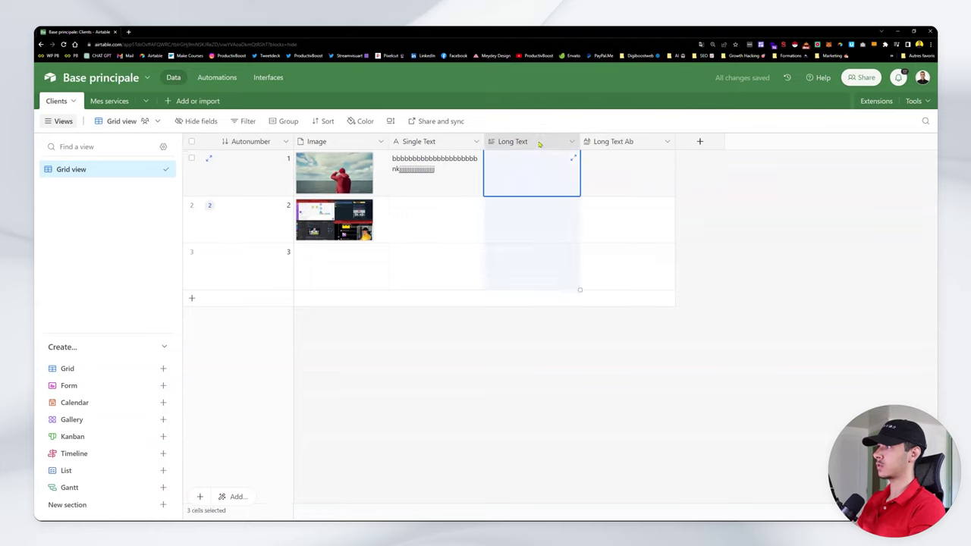
pyautogui.click(740, 290)
pyautogui.doubleClick(513, 180)
pyautogui.write('ghngfnhj,h,  ')
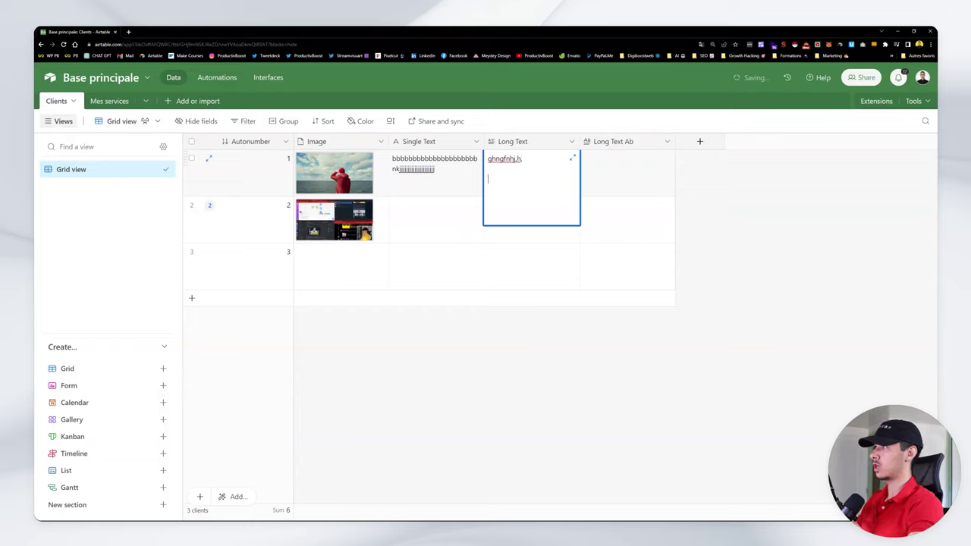
pyautogui.write('dkdfgjdg')
pyautogui.click(573, 158)
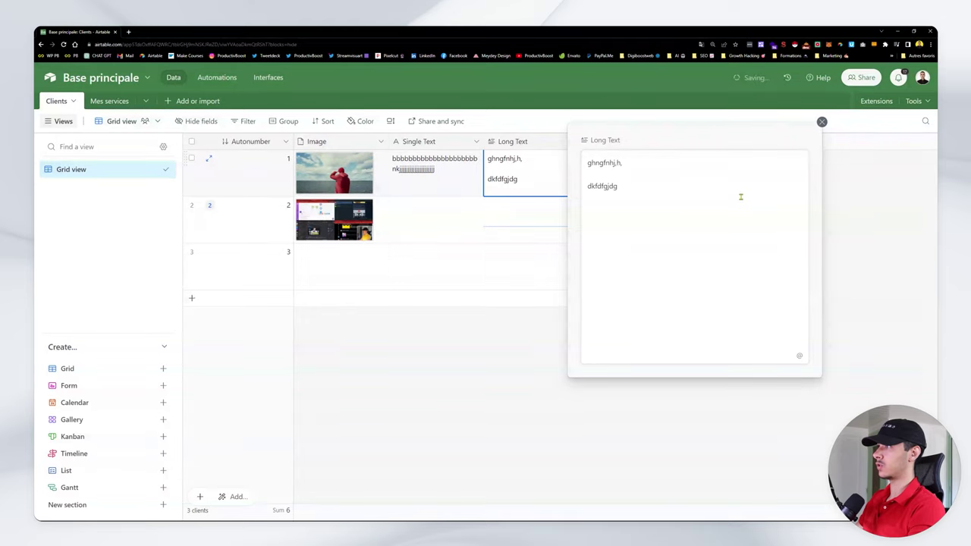
pyautogui.press('Escape')
# - In the expanded editor of record 1's Long Text, add two more paragraphs, "gfdsckdofjbvfd" and "hjdsfgsdfgsd", separated by blank lines
pyautogui.click(574, 160)
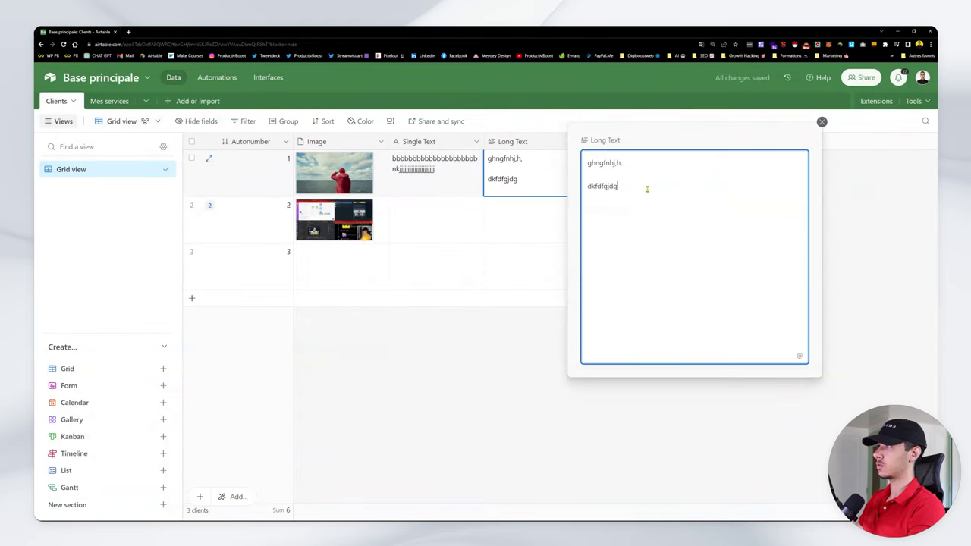
pyautogui.press('Return')
pyautogui.press('Return')
pyautogui.write('gfdsckdofjbvfd')
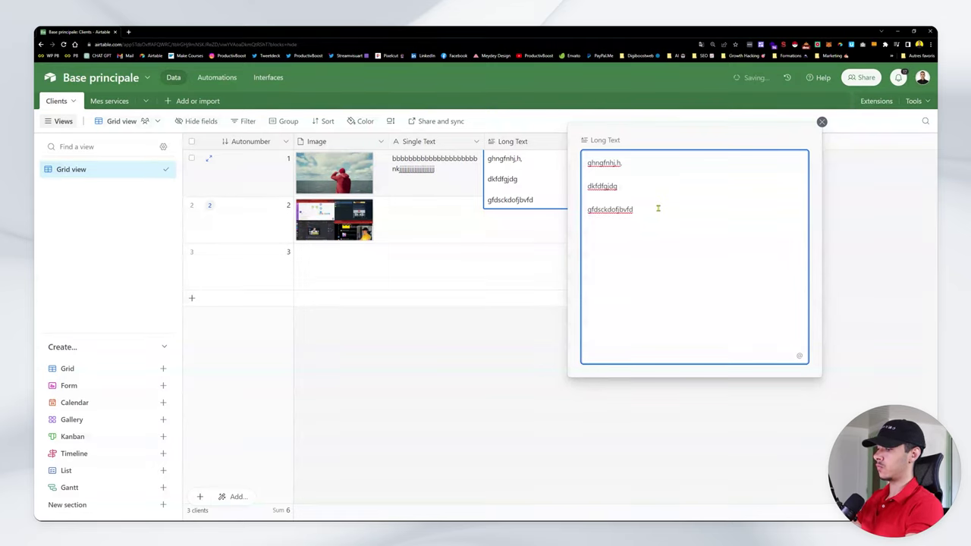
pyautogui.press('Return')
pyautogui.press('Return')
pyautogui.write('hjdsfgsdfgsd')
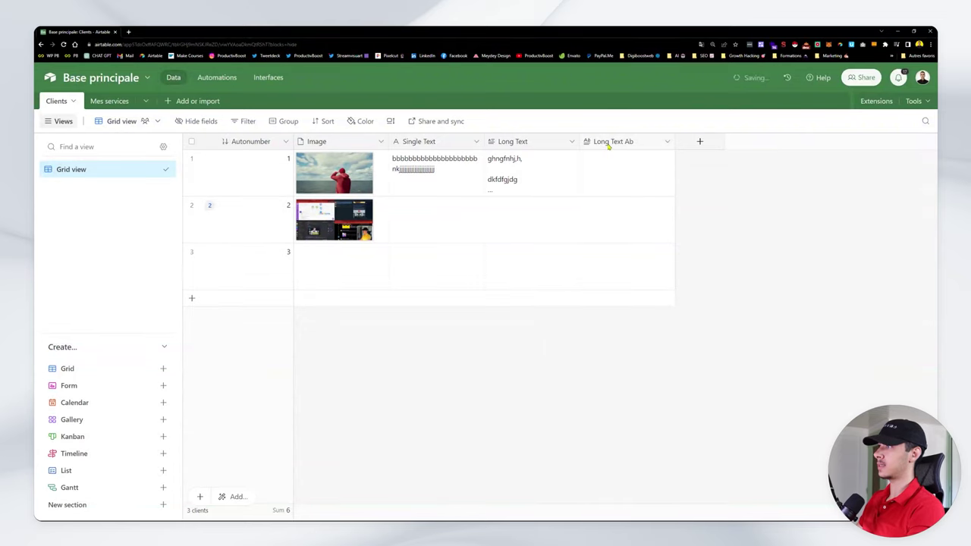
# - Check the rich text formatting option in the Long Text Ab field's settings and leave without saving
pyautogui.doubleClick(614, 144)
pyautogui.press('Escape')
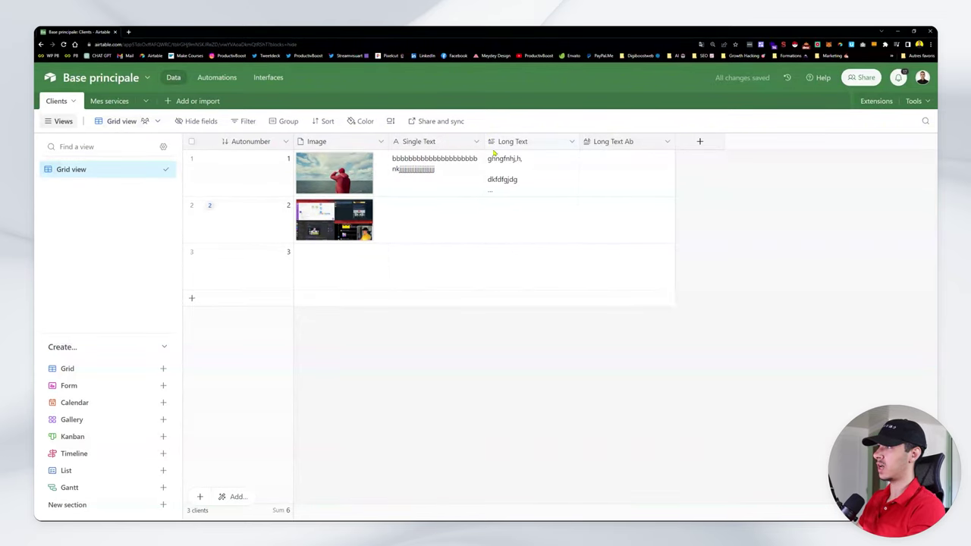
pyautogui.doubleClick(607, 142)
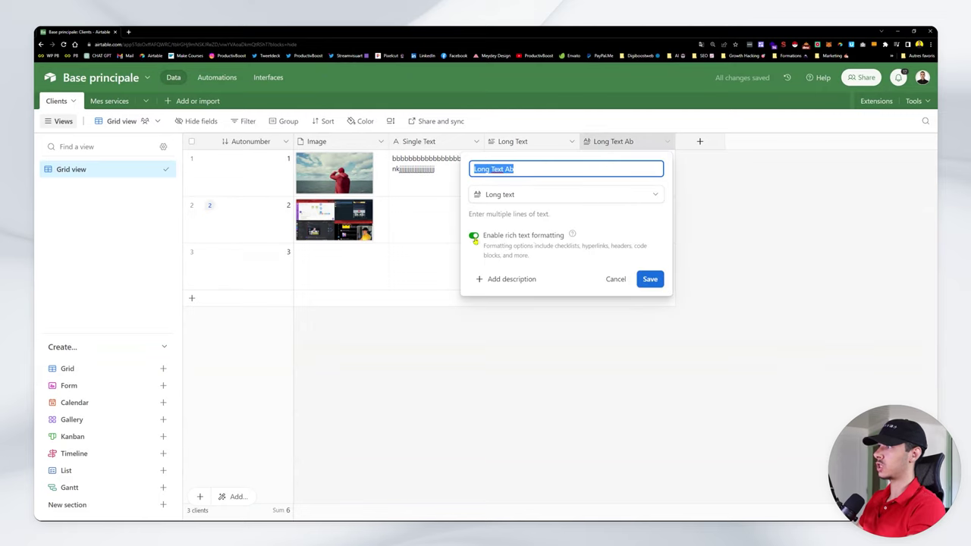
pyautogui.click(615, 279)
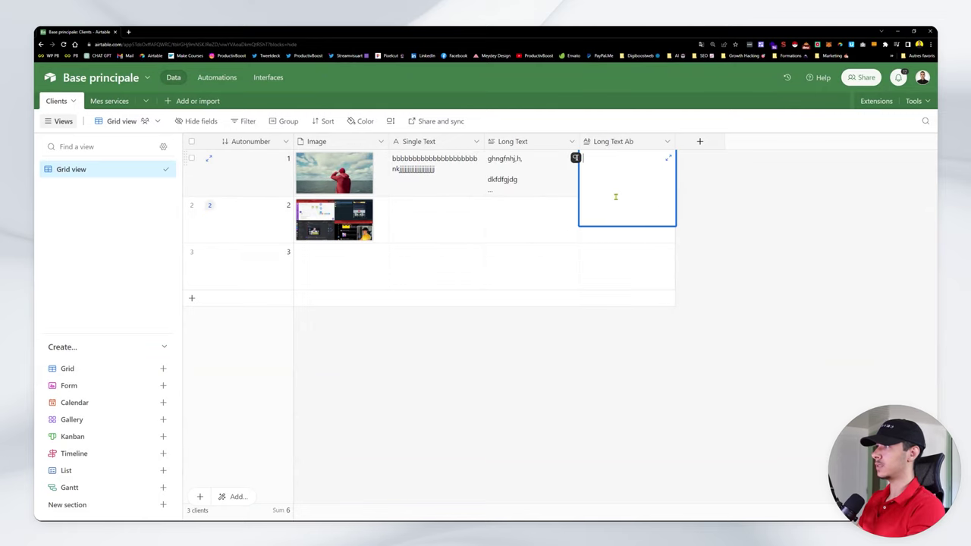
# - In the expanded editor of record 1's Long Text Ab, write "Introduction" and below it "Cet article parle de..."
pyautogui.click(668, 159)
pyautogui.write('vbgfb')
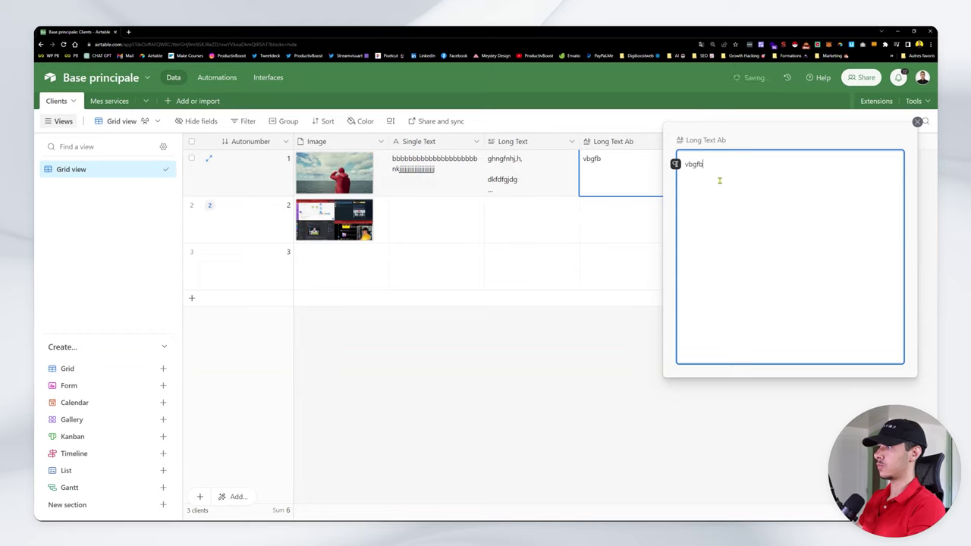
pyautogui.hotkey('ctrl', 'a')
pyautogui.write('Intro')
pyautogui.press('BackSpace')
pyautogui.write('roduction')
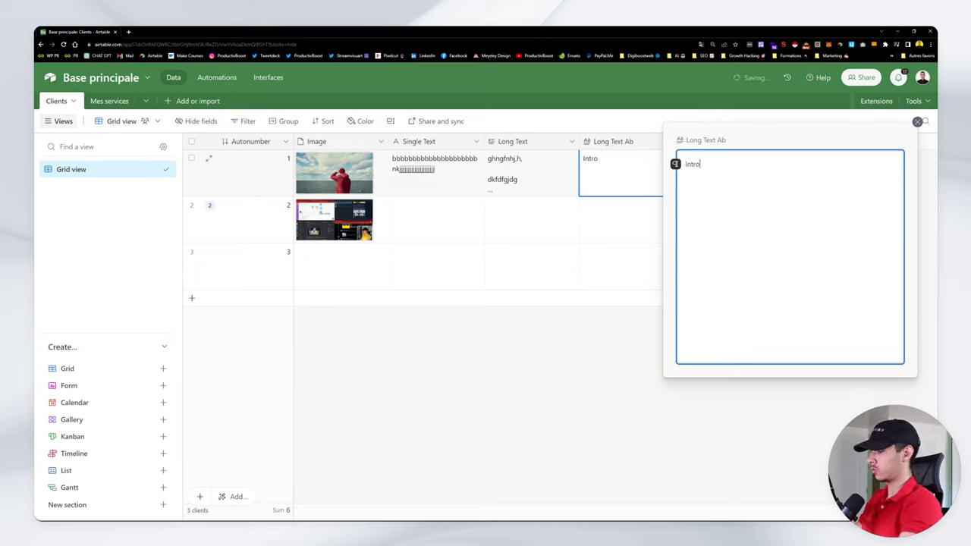
pyautogui.press('Return')
pyautogui.write('Cet')
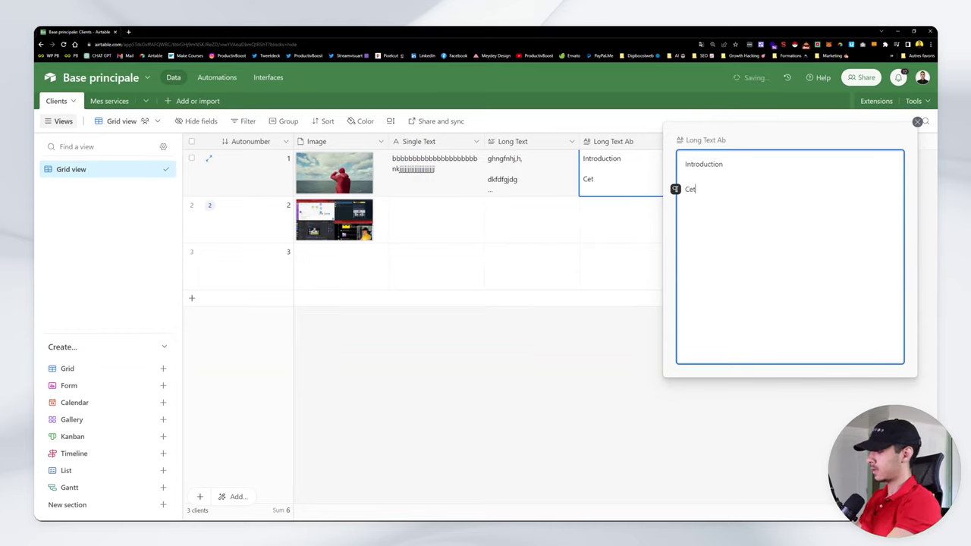
pyautogui.write(' article parle de ')
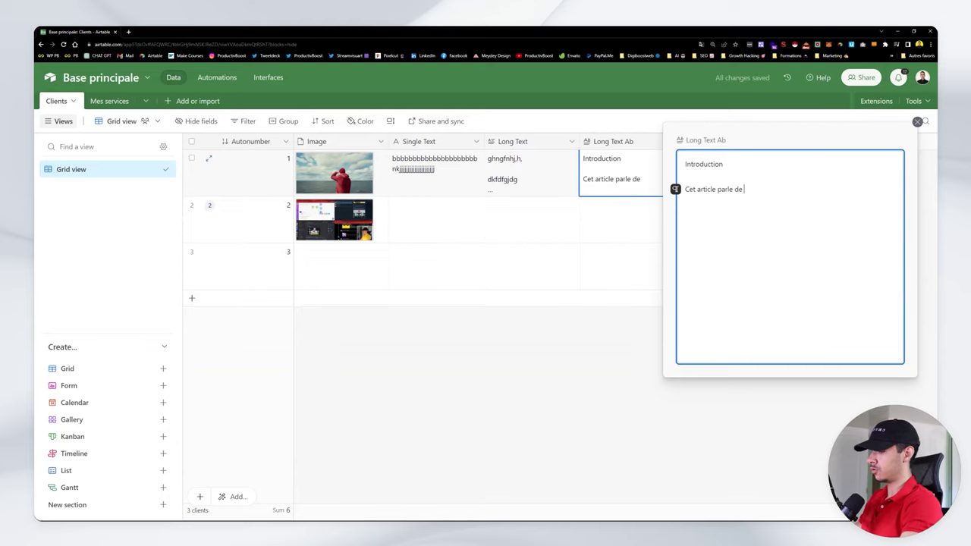
pyautogui.write('...')
# - Format the "Introduction" line as an H1 heading
pyautogui.click(686, 164)
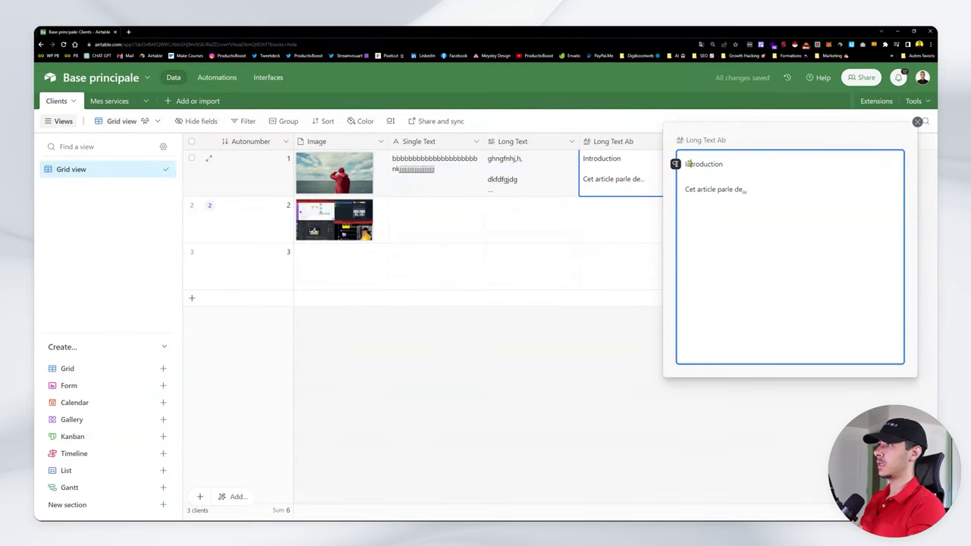
pyautogui.click(675, 164)
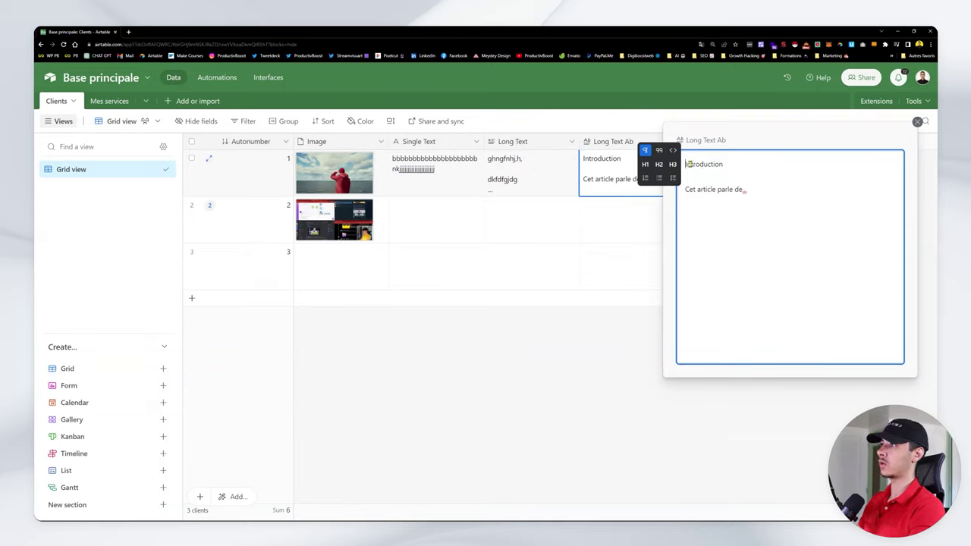
pyautogui.doubleClick(688, 164)
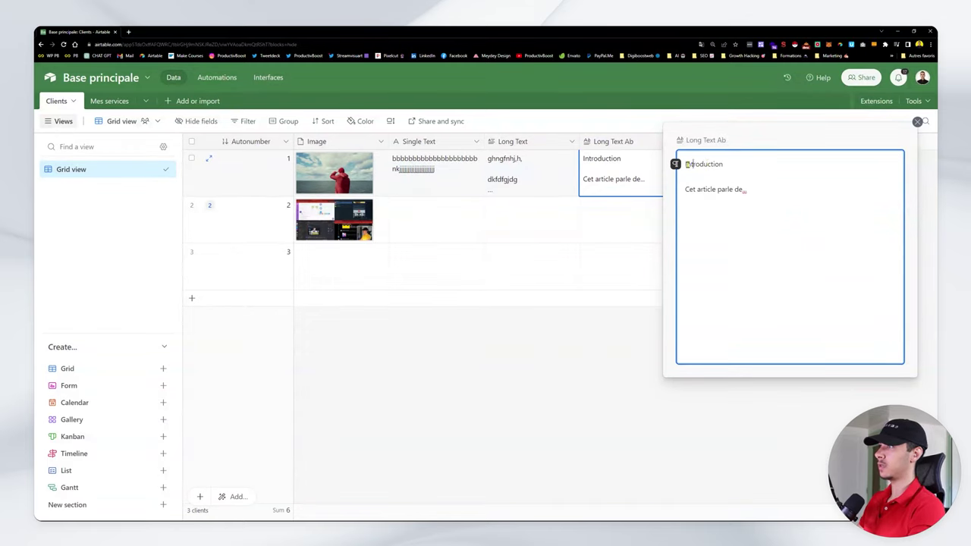
pyautogui.click(686, 165)
pyautogui.click(645, 172)
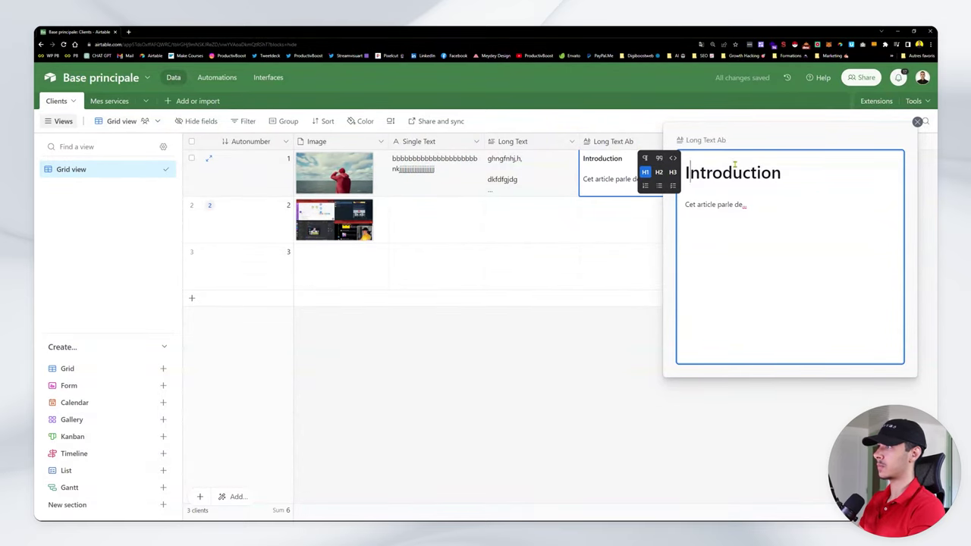
# - Replace the heading text with "L'impact écologique des trottinettes électriques"
pyautogui.moveTo(687, 173); pyautogui.dragTo(774, 165)
pyautogui.write("L'impac")
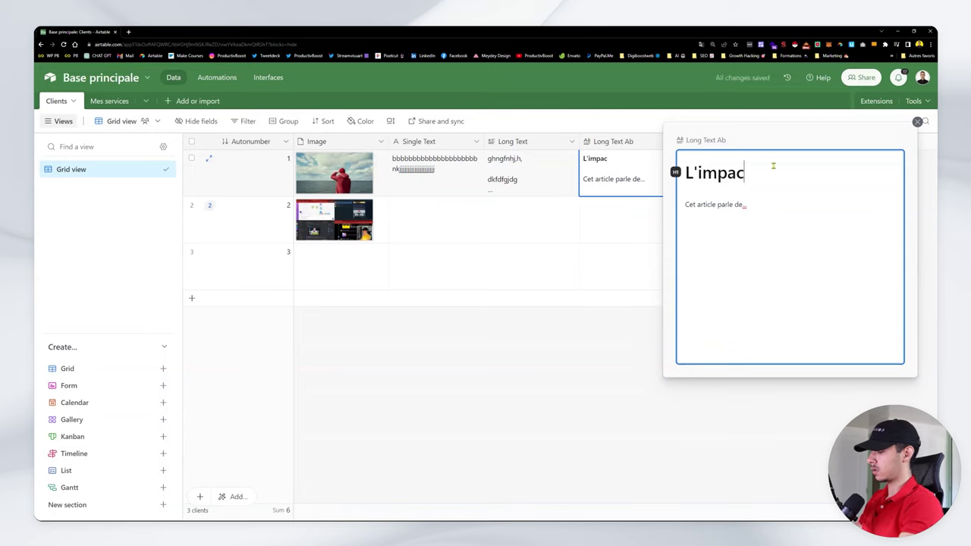
pyautogui.write('t écologique ')
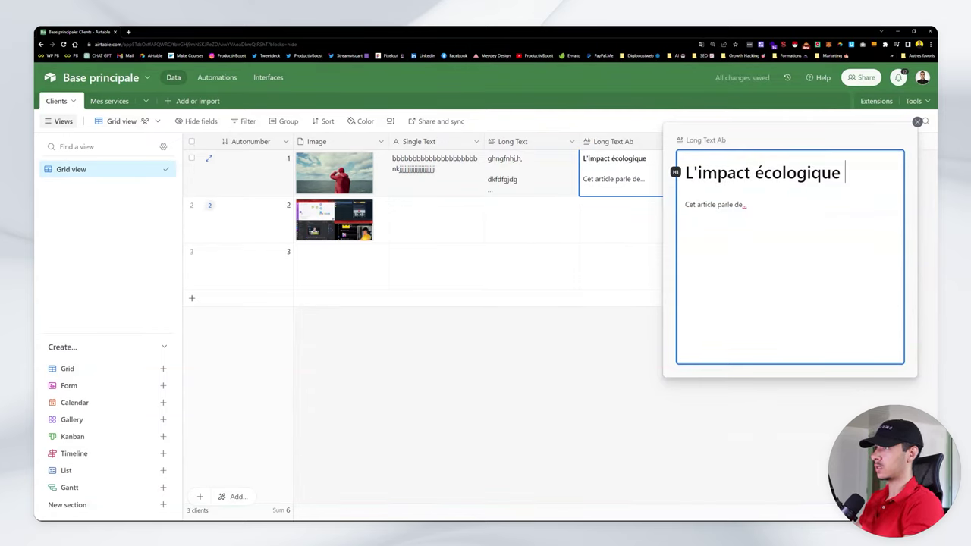
pyautogui.write('de')
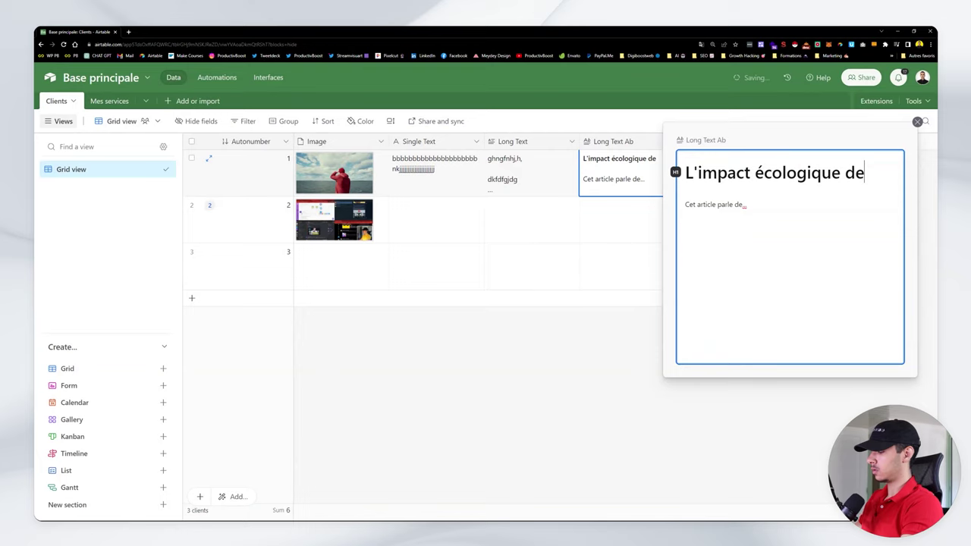
pyautogui.write(' des trotinettes électriques')
pyautogui.doubleClick(740, 198)
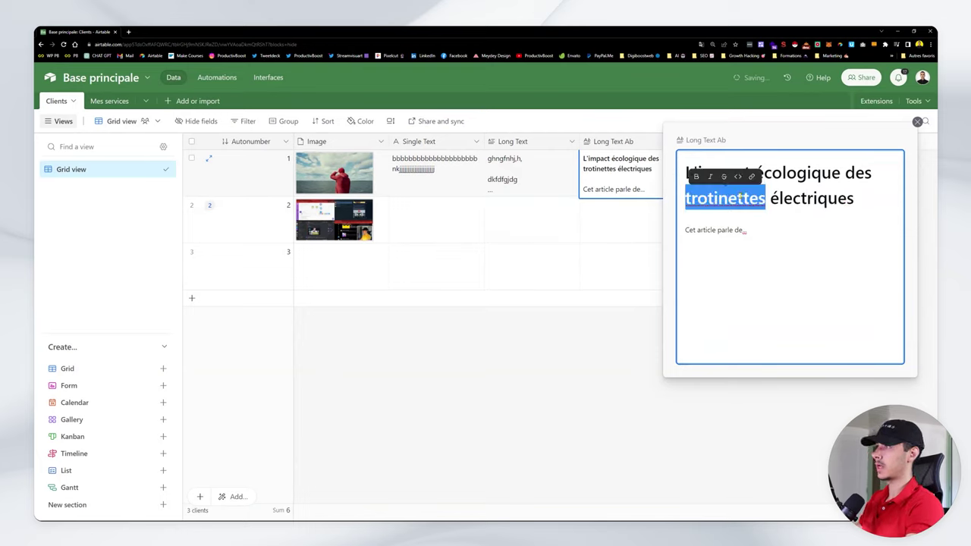
pyautogui.write('trottinettes')
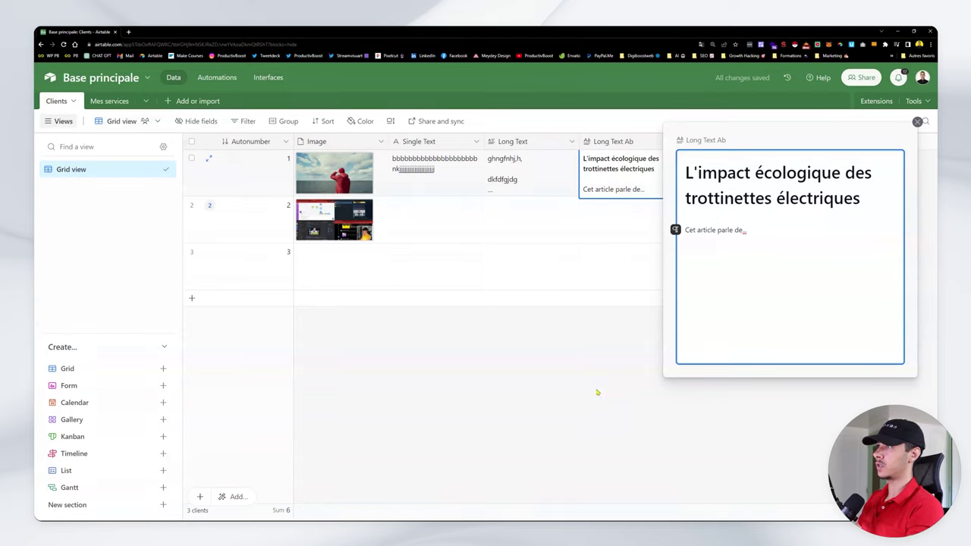
# - Look at the inline formatting options offered for the whole heading, and close the expanded editor
pyautogui.tripleClick(719, 180)
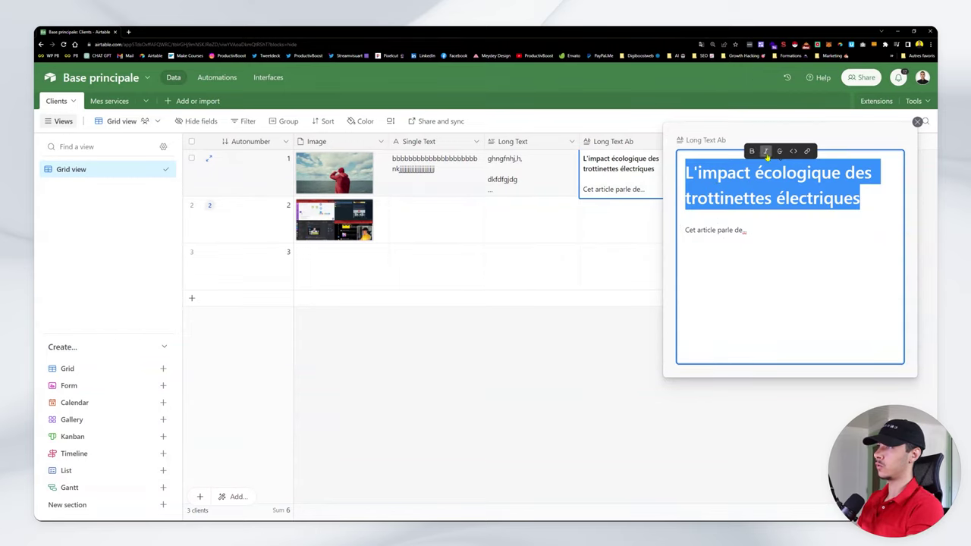
pyautogui.click(604, 382)
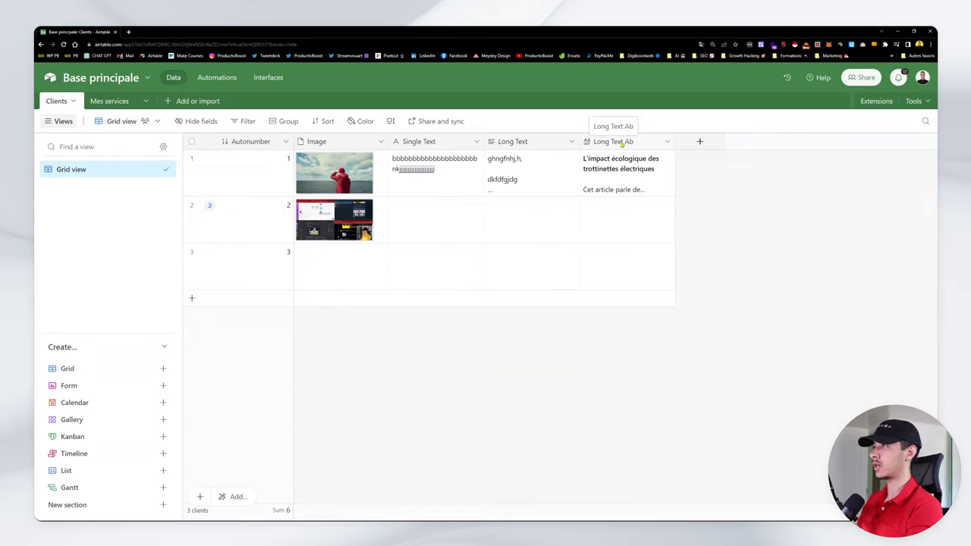
# - Examine the Long Text field's settings and the collaborator mention option in record 1's expanded long text editor
pyautogui.doubleClick(531, 141)
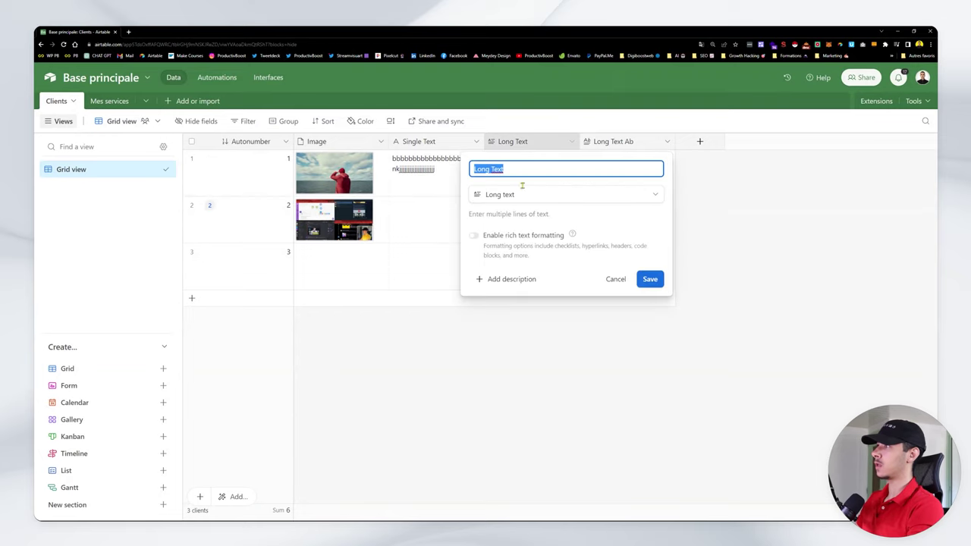
pyautogui.click(573, 344)
pyautogui.click(496, 168)
pyautogui.click(576, 162)
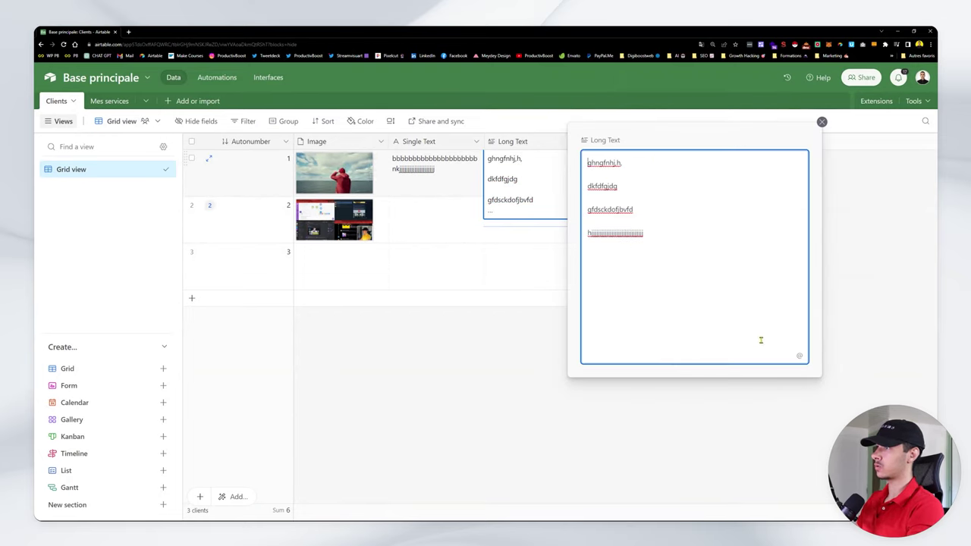
pyautogui.click(799, 356)
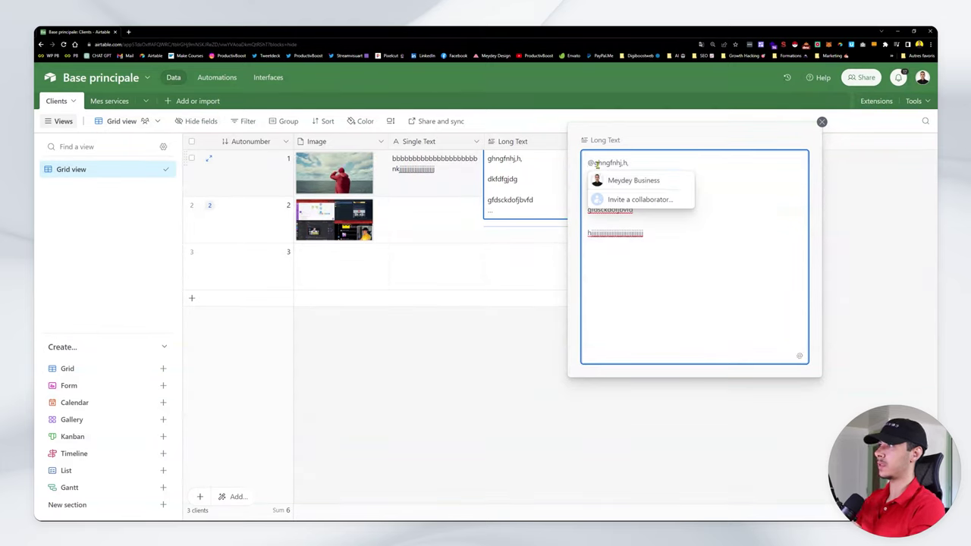
pyautogui.press('BackSpace')
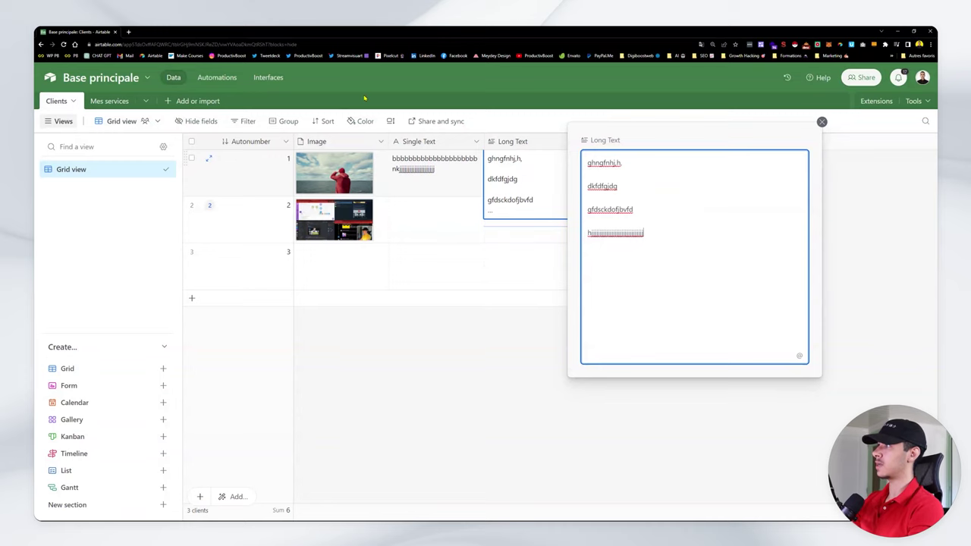
pyautogui.press('Escape')
# - Look at the tables available for linking records and the list of field types for a new field
pyautogui.click(699, 141)
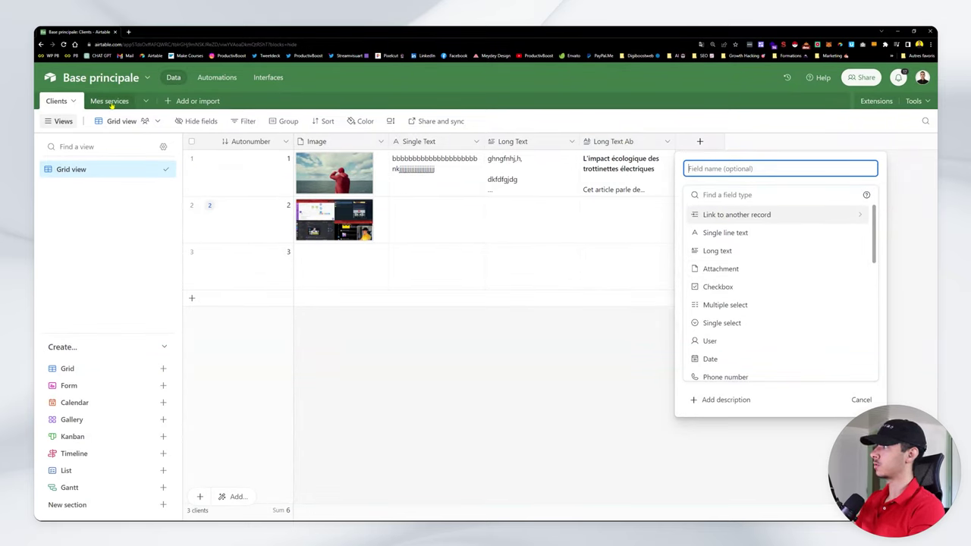
pyautogui.click(742, 219)
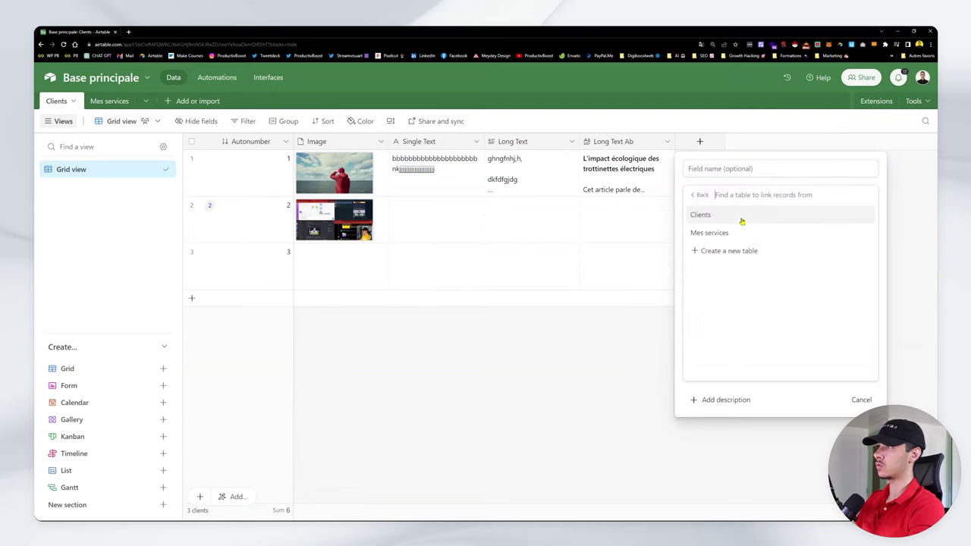
pyautogui.press('Escape')
pyautogui.click(808, 165)
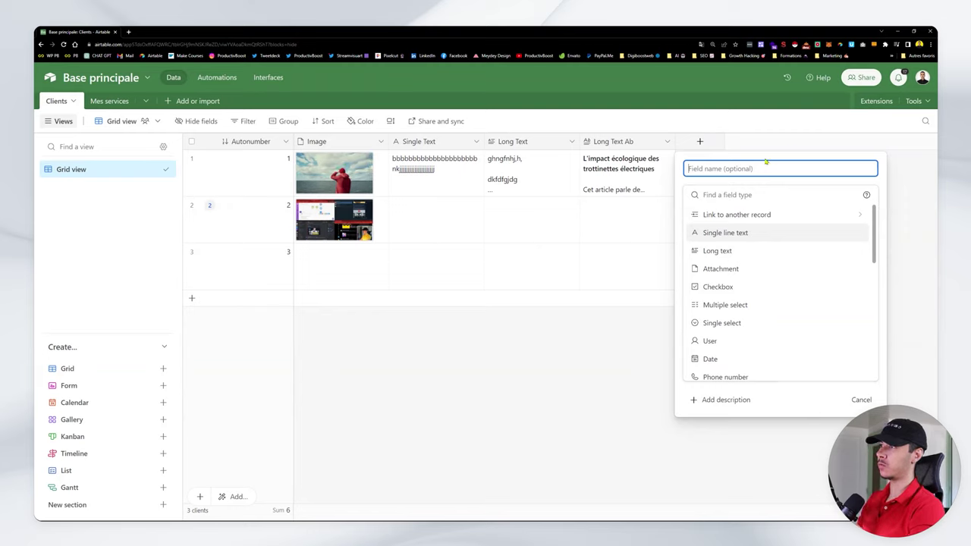
pyautogui.scroll(-5, 767, 265)
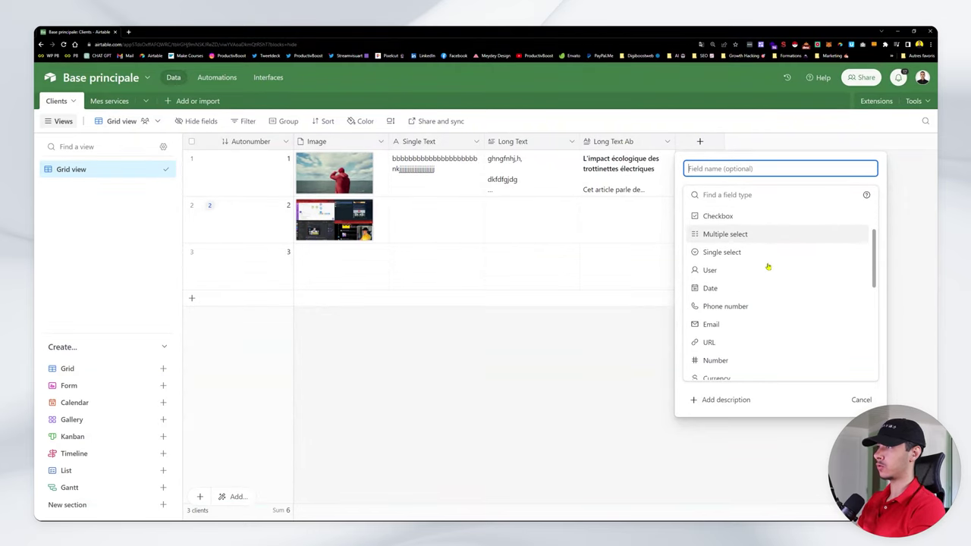
pyautogui.scroll(-3, 767, 266)
pyautogui.scroll(8, 764, 267)
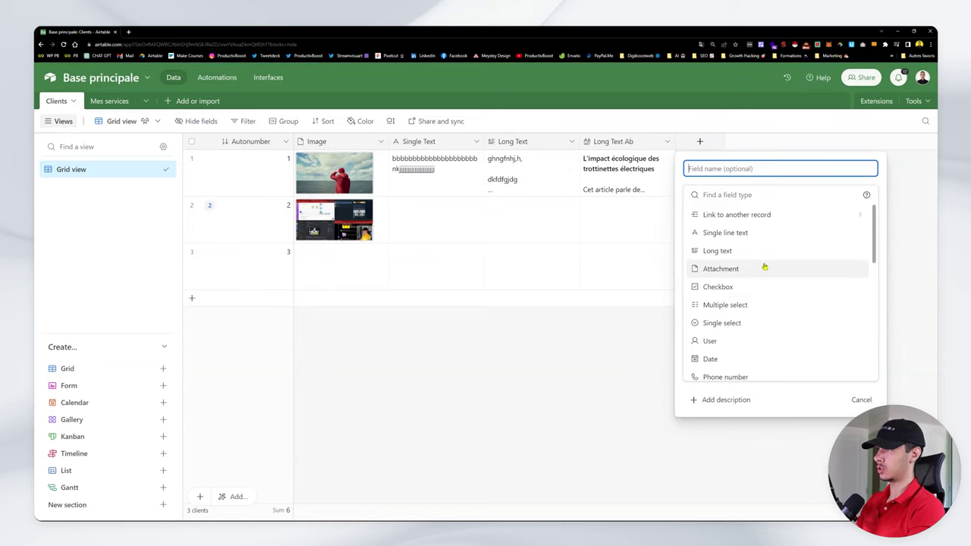
# - Set up a new Multiple select field named "Multiple select" and add four blank options to it
pyautogui.moveTo(762, 268)
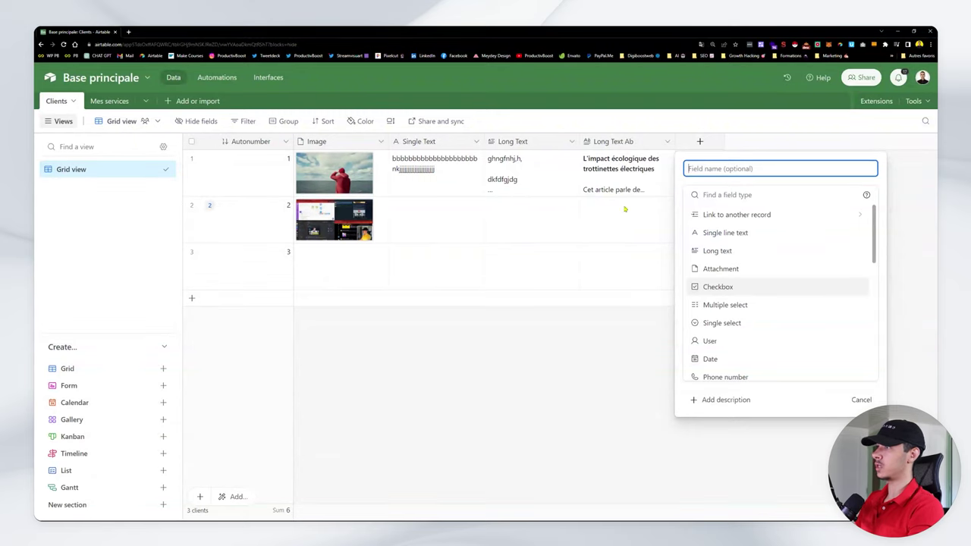
pyautogui.click(752, 309)
pyautogui.click(735, 166)
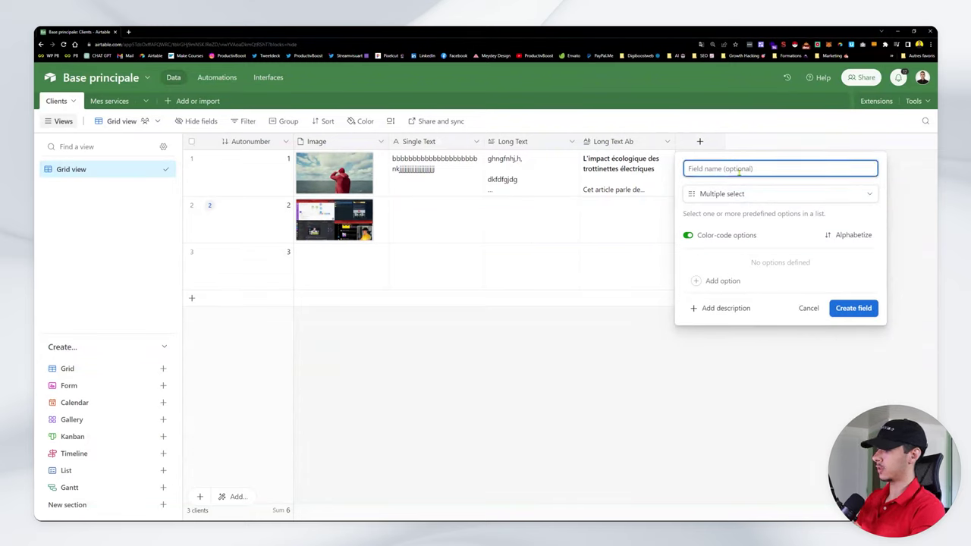
pyautogui.write('Multiple select')
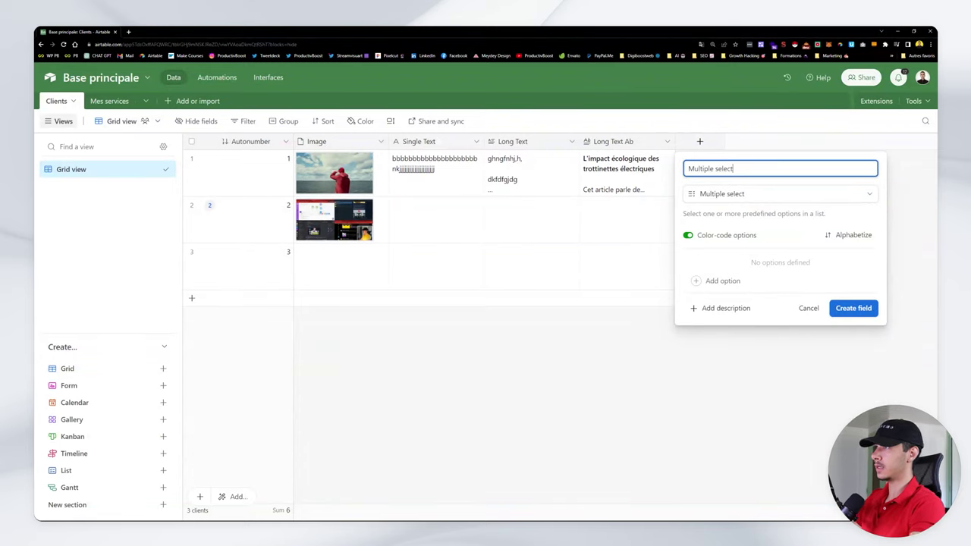
pyautogui.click(720, 280)
pyautogui.click(720, 281)
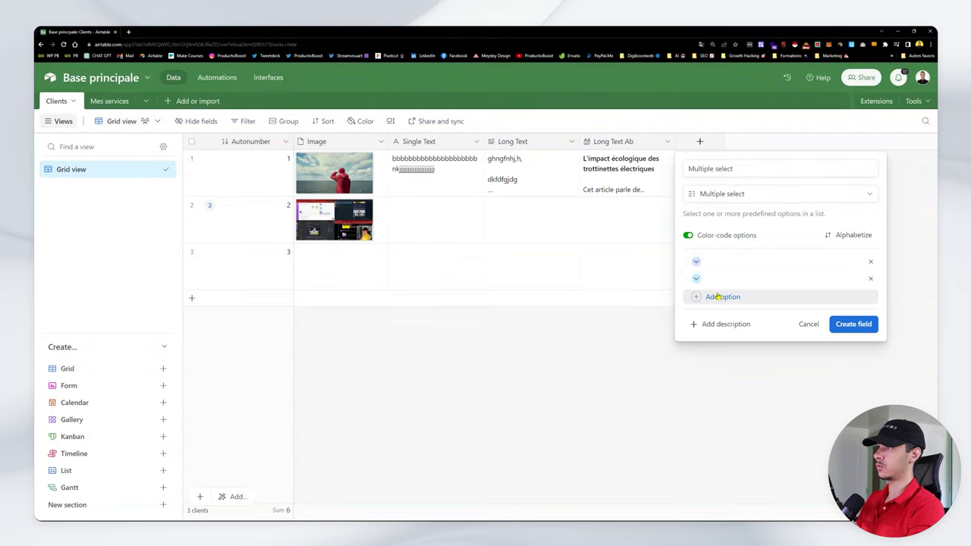
pyautogui.click(718, 297)
pyautogui.click(719, 314)
# - Name the first two options of the Multiple select field "Service 1" and "Service 2"
pyautogui.click(780, 262)
pyautogui.write('Servic')
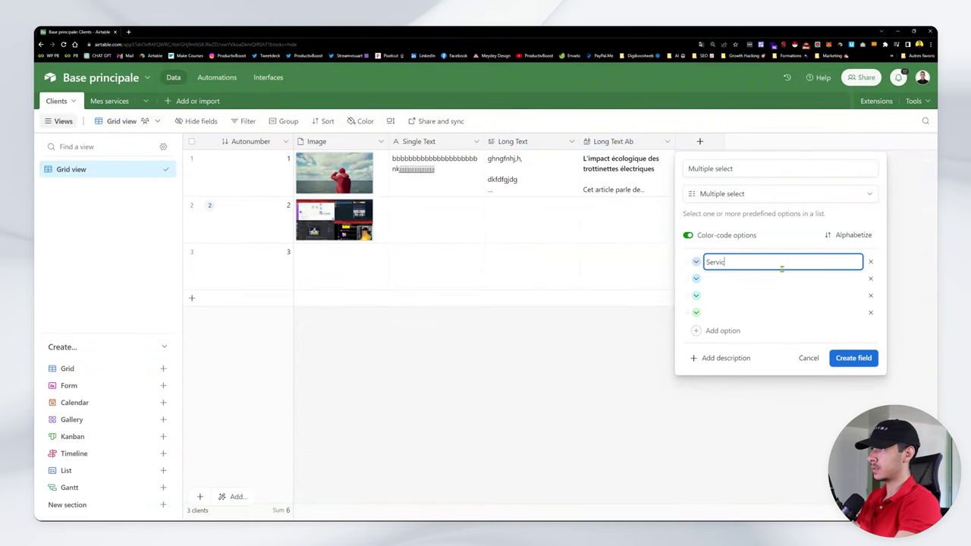
pyautogui.write('e 1')
pyautogui.hotkey('ctrl', 'a')
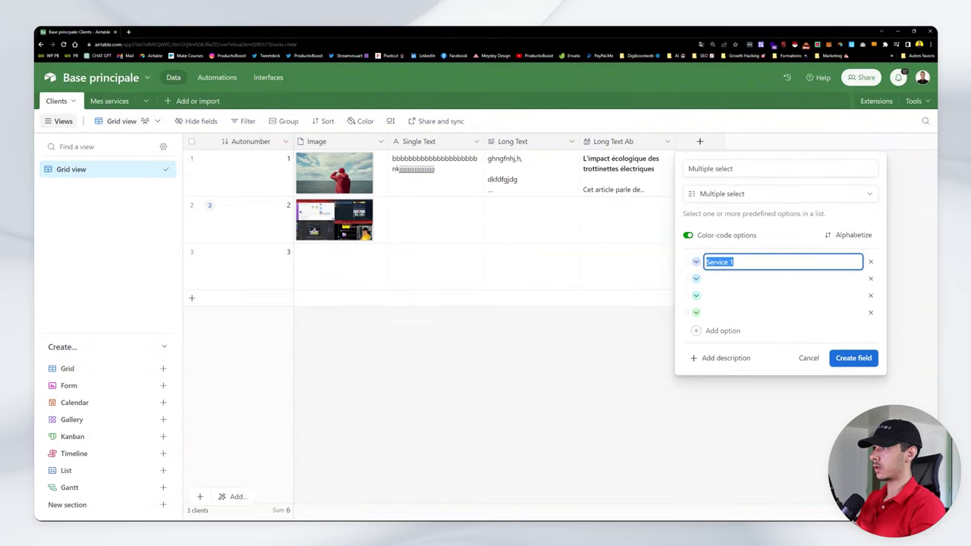
pyautogui.hotkey('ctrl', 'c')
pyautogui.click(764, 277)
pyautogui.hotkey('ctrl', 'v')
pyautogui.press('BackSpace')
pyautogui.write('2')
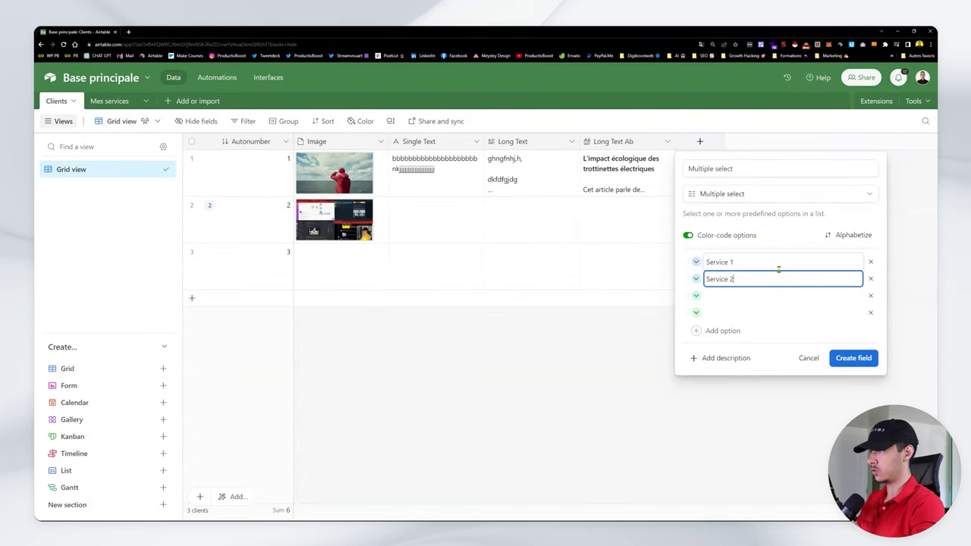
# - Name the remaining two options "Service 3" and "Service 4", and create the Multiple select field
pyautogui.click(757, 296)
pyautogui.hotkey('ctrl', 'v')
pyautogui.write('3')
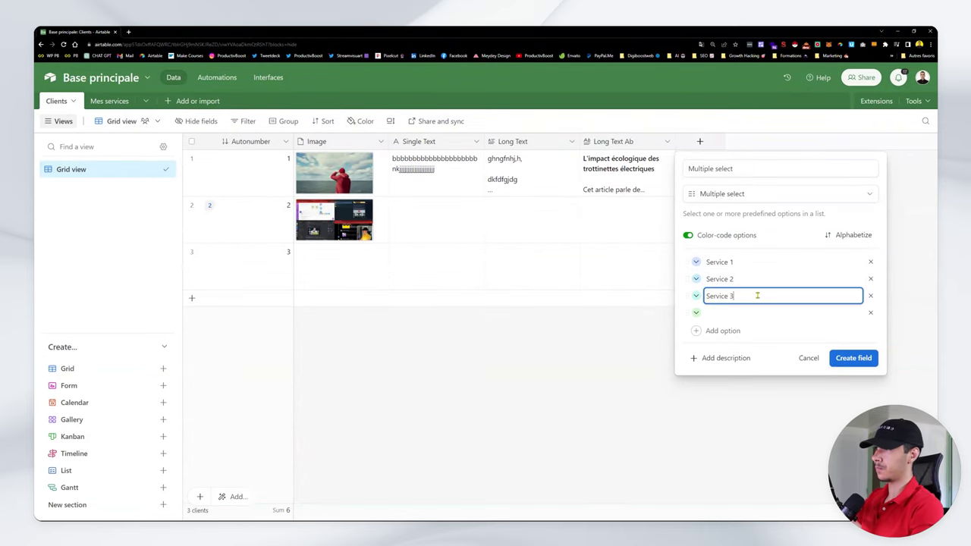
pyautogui.click(758, 313)
pyautogui.hotkey('ctrl', 'v')
pyautogui.press('BackSpace')
pyautogui.write('4')
pyautogui.click(853, 357)
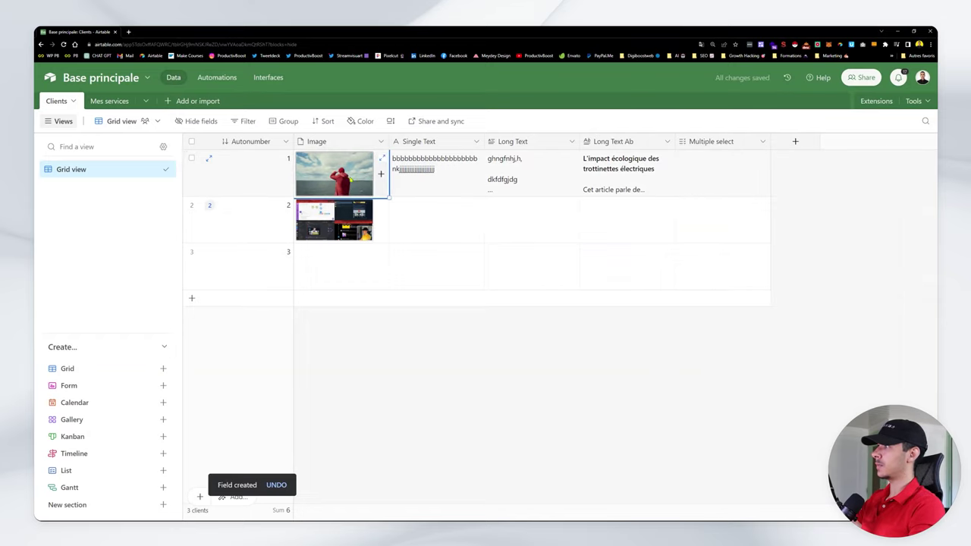
# - Replace record 1's Single Text content with the client's title and name
pyautogui.click(448, 167)
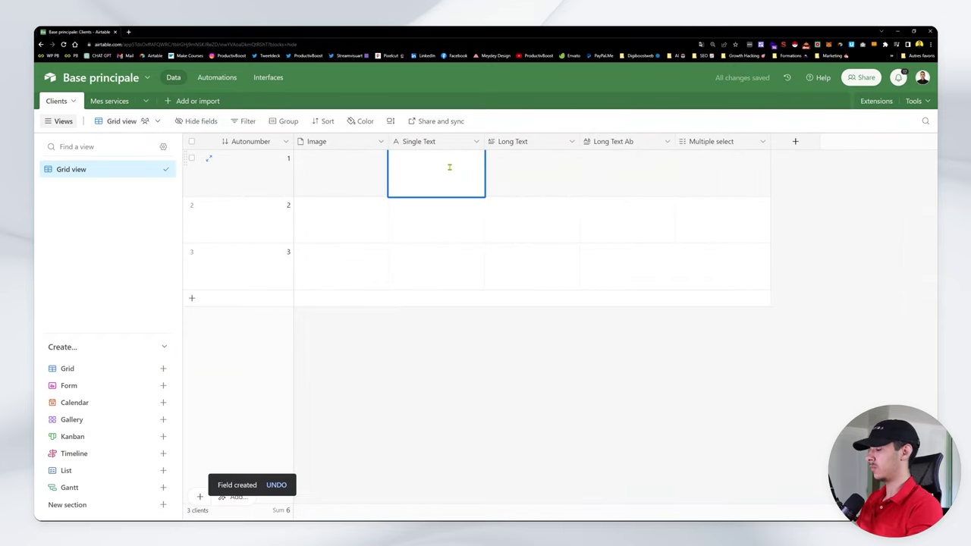
pyautogui.write('Mr MACE')
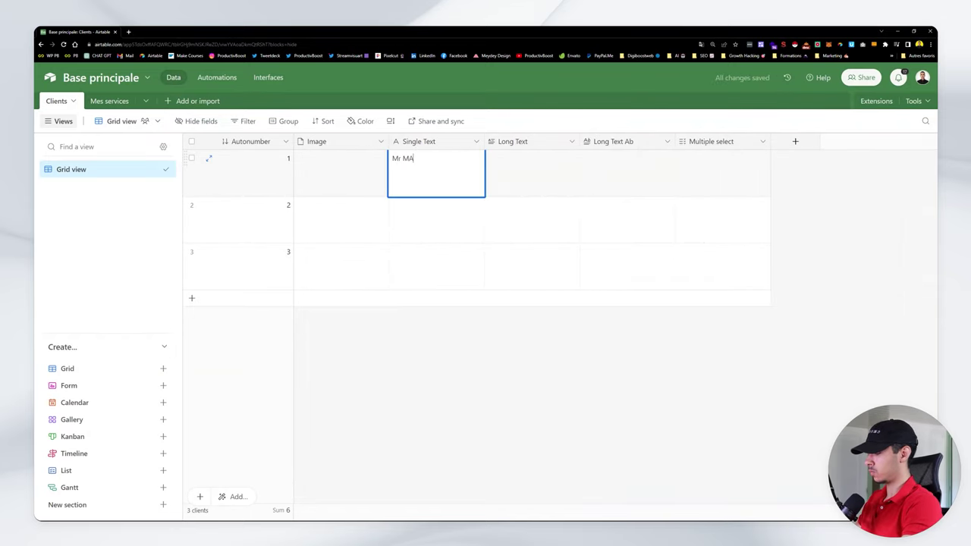
pyautogui.press('BackSpace')
pyautogui.press('BackSpace')
pyautogui.write('RCEL')
pyautogui.click(501, 341)
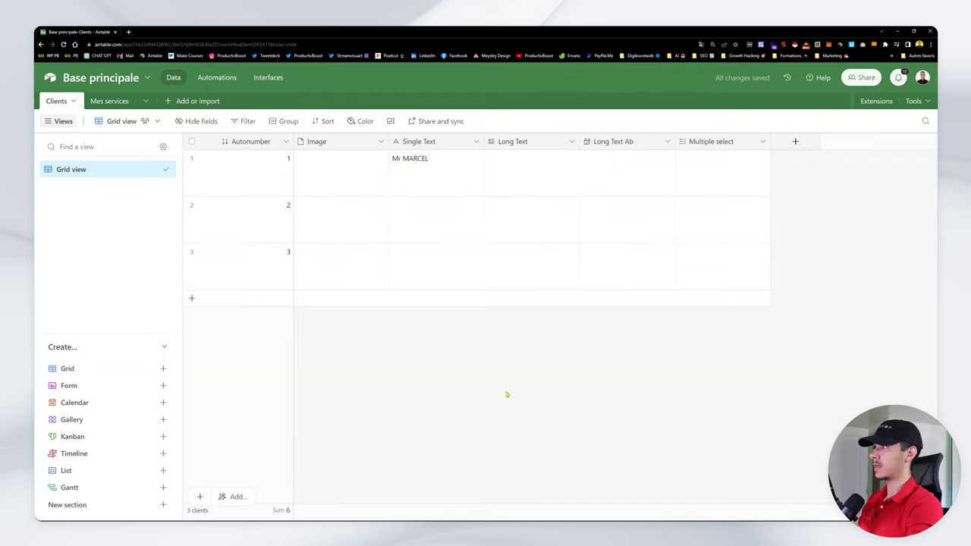
# - Enter "Intervention à domicile" in record 1's Long Text cell
pyautogui.doubleClick(531, 179)
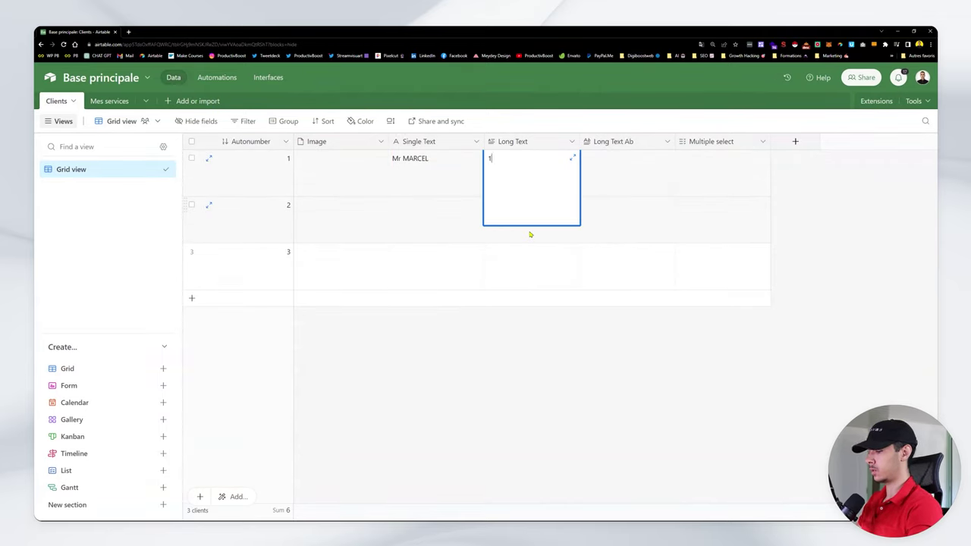
pyautogui.write('Intervention à domicile')
pyautogui.click(614, 288)
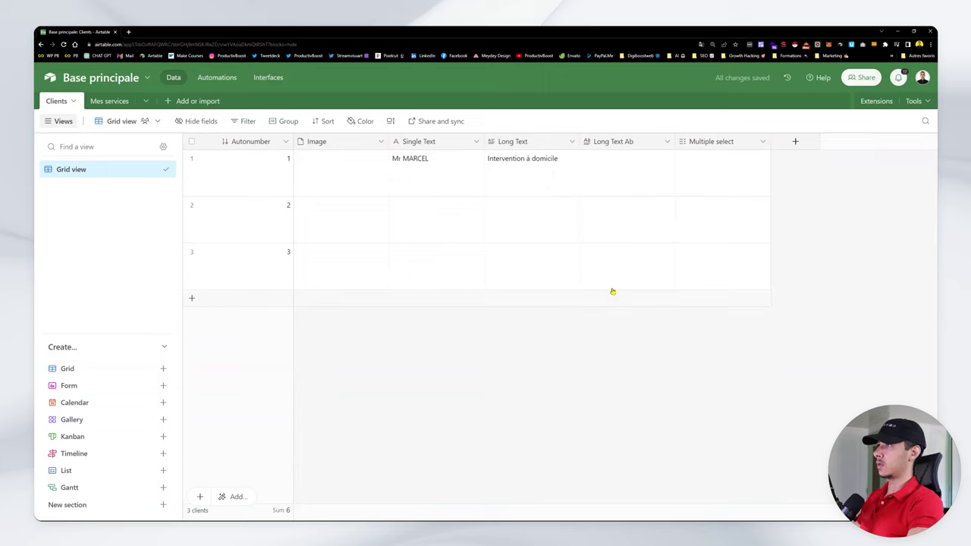
# - Assign both Service 1 and Service 4 to record 1 in the Multiple select field
pyautogui.click(733, 180)
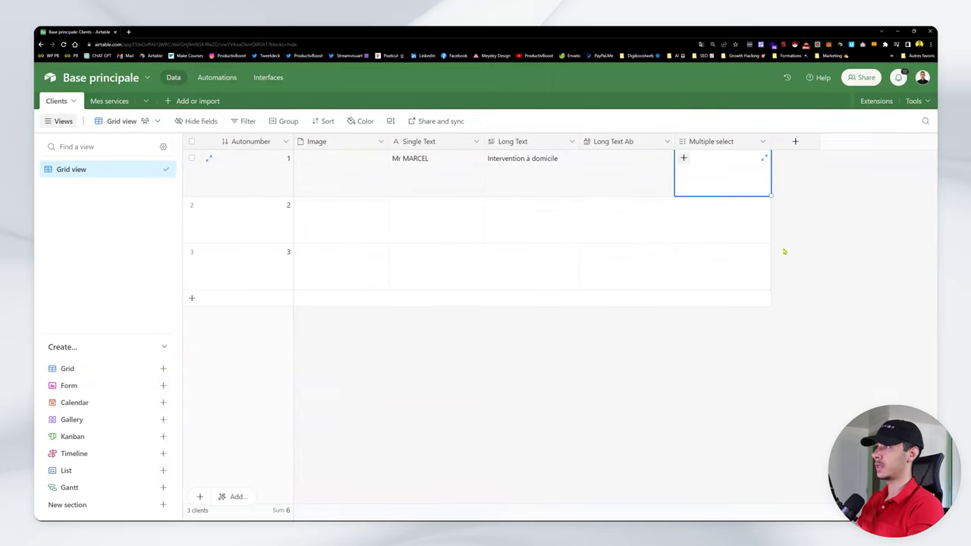
pyautogui.click(684, 158)
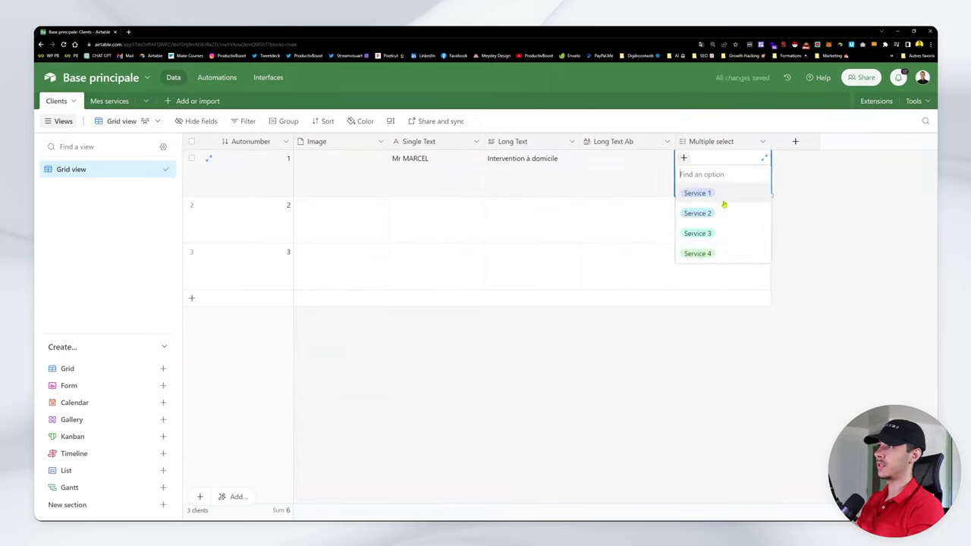
pyautogui.click(697, 193)
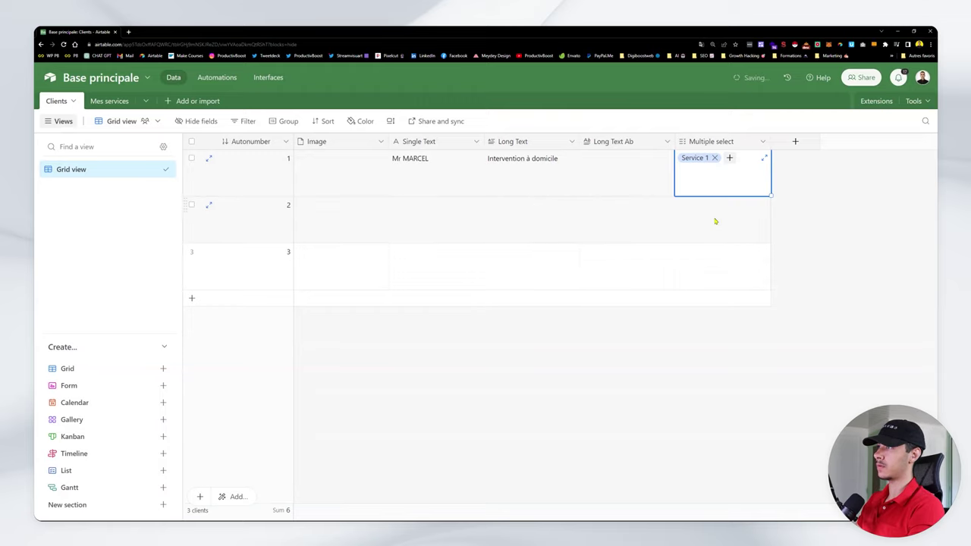
pyautogui.click(713, 181)
pyautogui.click(718, 233)
pyautogui.press('Escape')
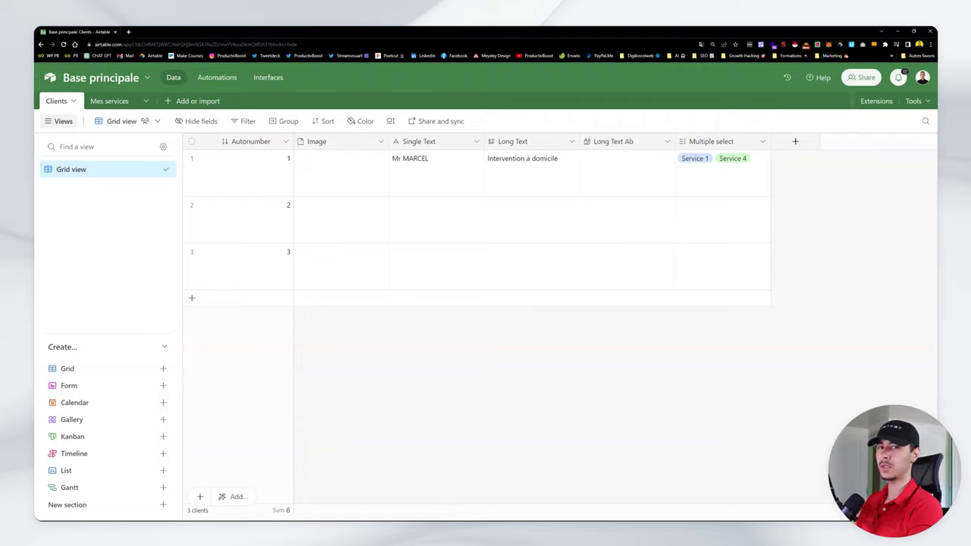
# - Set up a new Single select field named "Single Select" and add three blank options to it
pyautogui.click(793, 142)
pyautogui.scroll(-1, 728, 285)
pyautogui.click(743, 288)
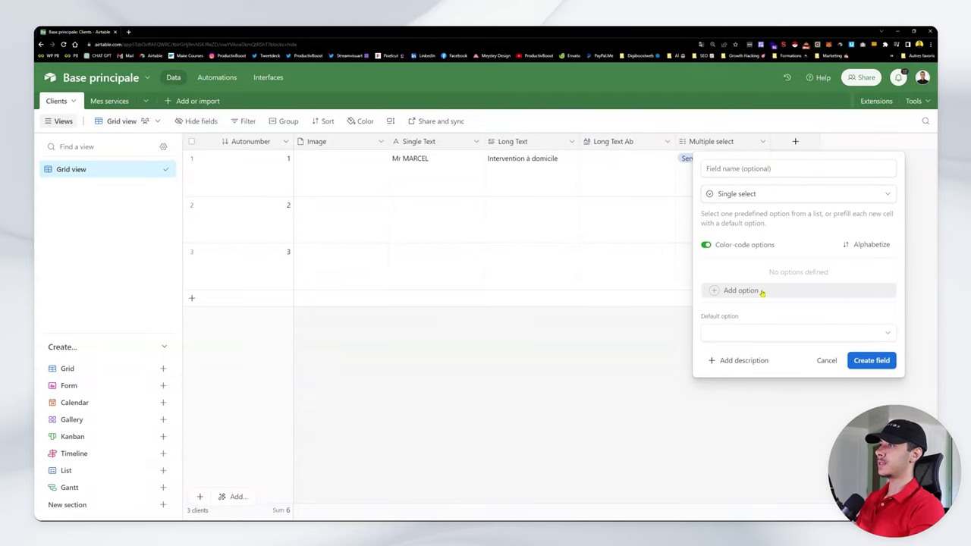
pyautogui.click(705, 165)
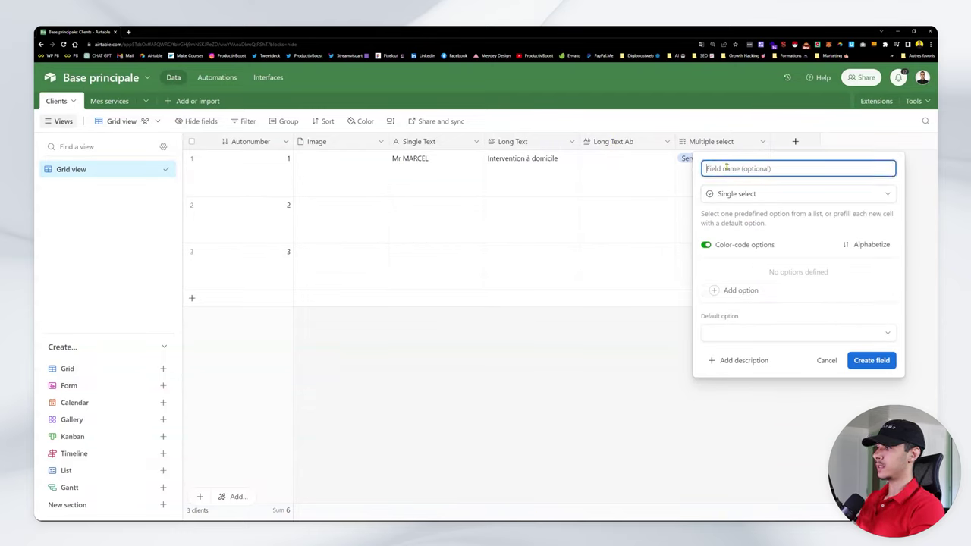
pyautogui.write('Single select')
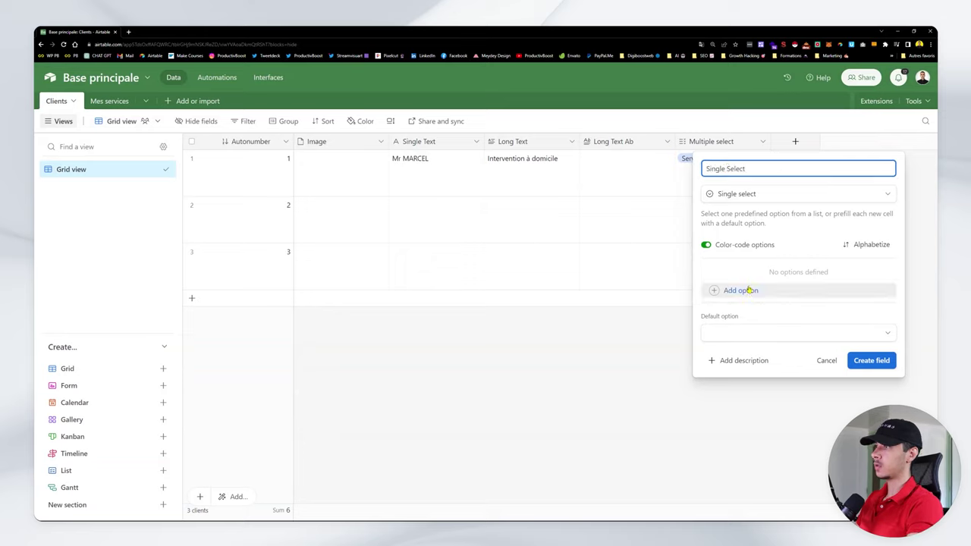
pyautogui.click(739, 291)
pyautogui.click(739, 291)
pyautogui.click(743, 308)
pyautogui.click(739, 286)
# - Name the three options "S 1", "S 2" and "S 3", and create the Single Select field
pyautogui.click(741, 272)
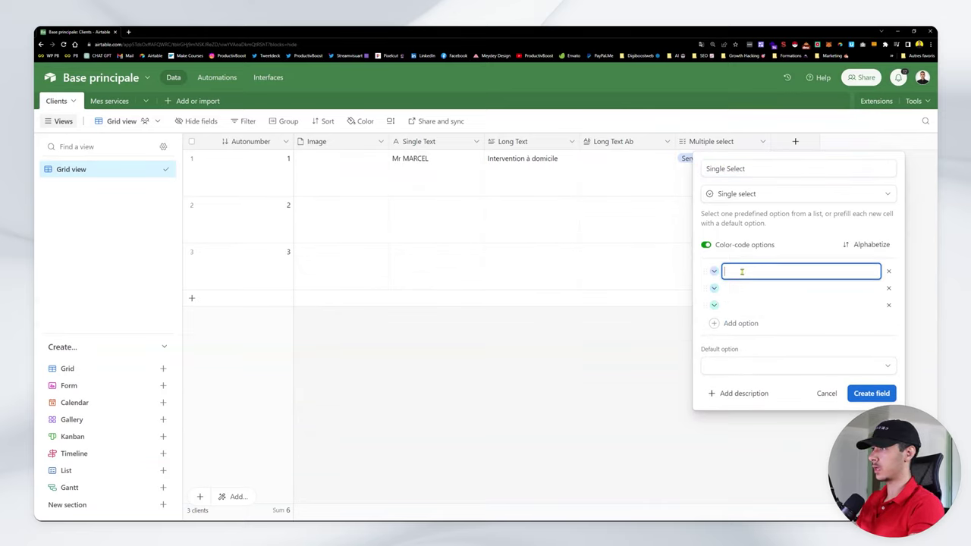
pyautogui.write('$ 1')
pyautogui.click(759, 291)
pyautogui.write('$ 2')
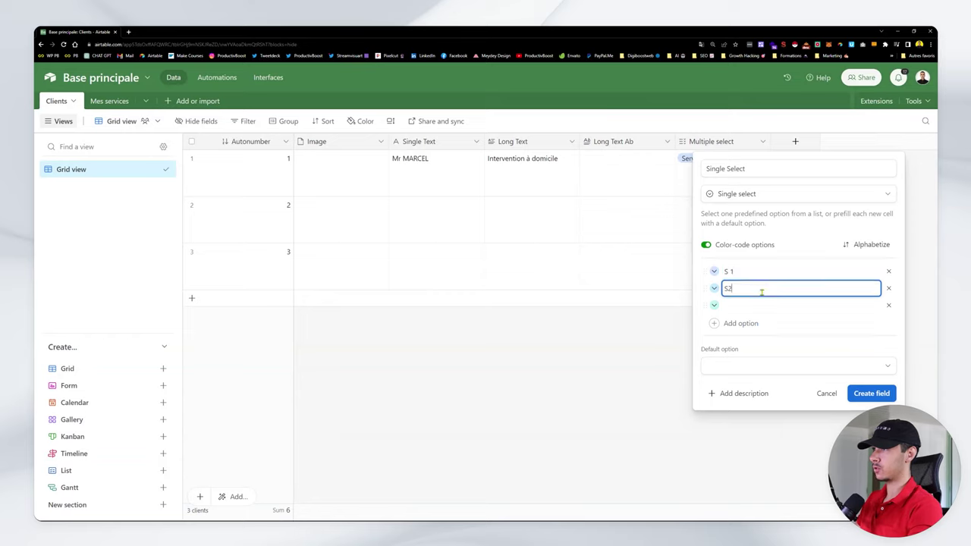
pyautogui.click(733, 305)
pyautogui.write('$3')
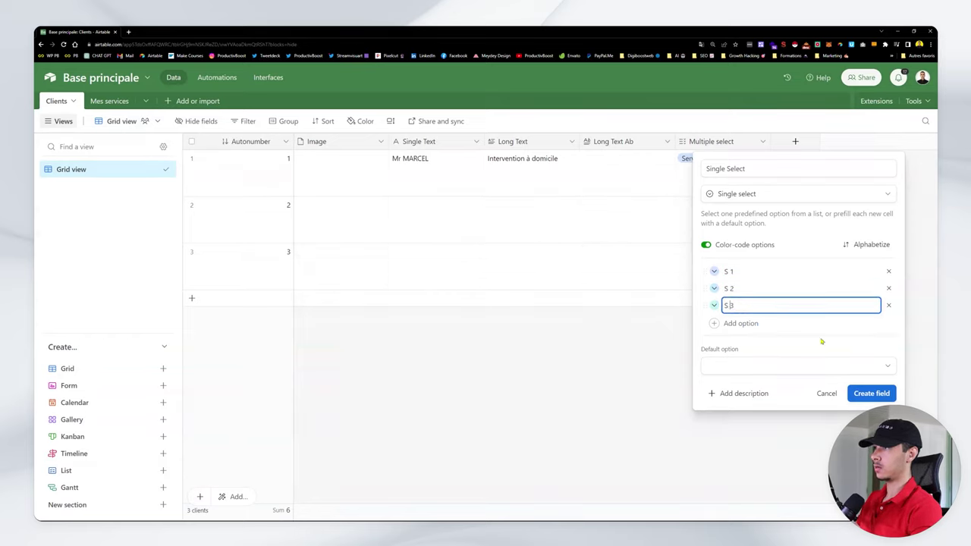
pyautogui.click(872, 393)
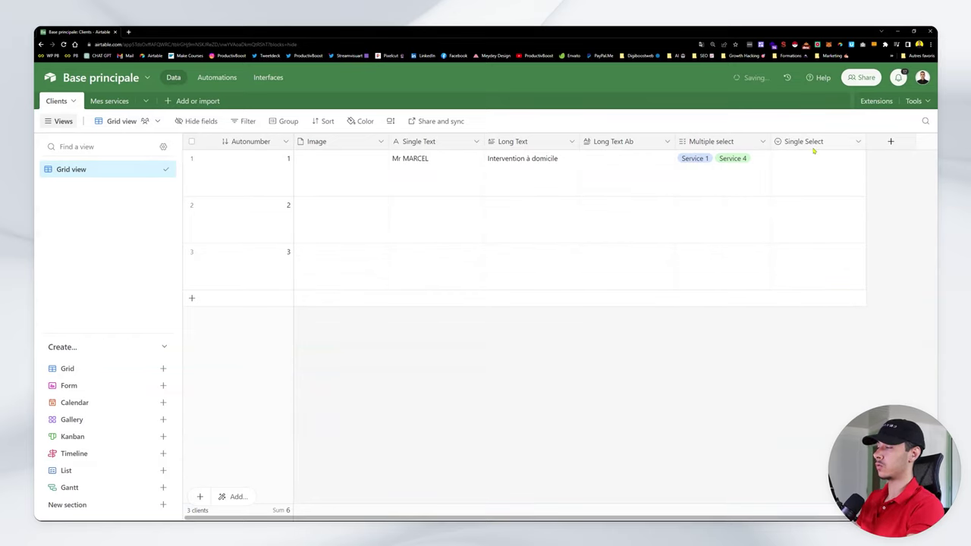
# - Choose S 1, S 2 and finally S 3 for record 1 in the Single Select field
pyautogui.click(814, 167)
pyautogui.click(791, 215)
pyautogui.click(795, 185)
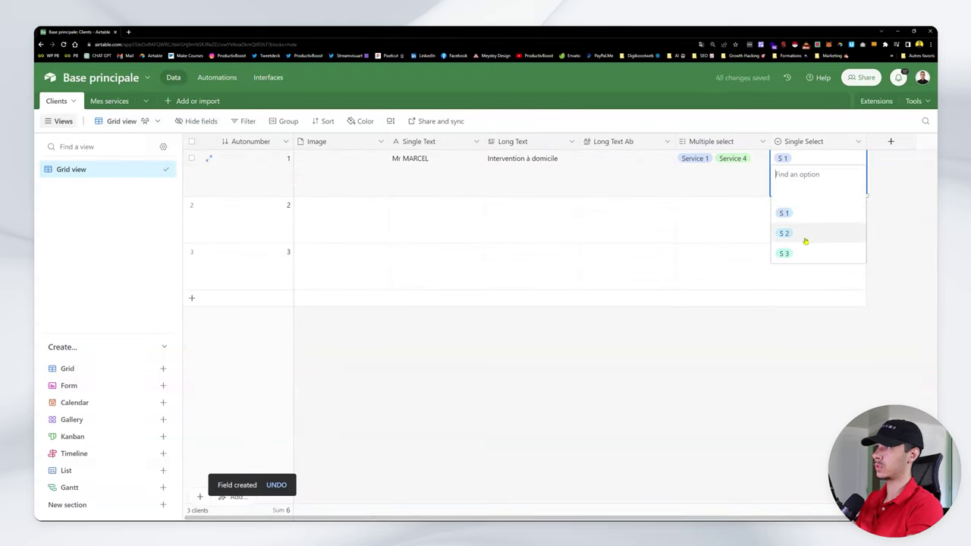
pyautogui.click(806, 240)
pyautogui.click(812, 190)
pyautogui.click(812, 250)
pyautogui.click(880, 210)
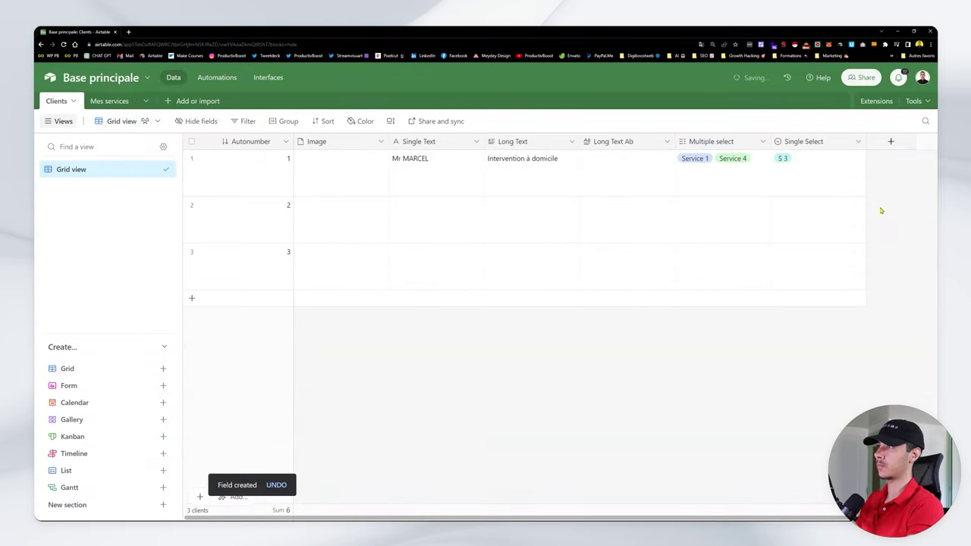
# - Delete the Single Select, Multiple select and Long Text Ab fields from the Clients table
pyautogui.click(858, 141)
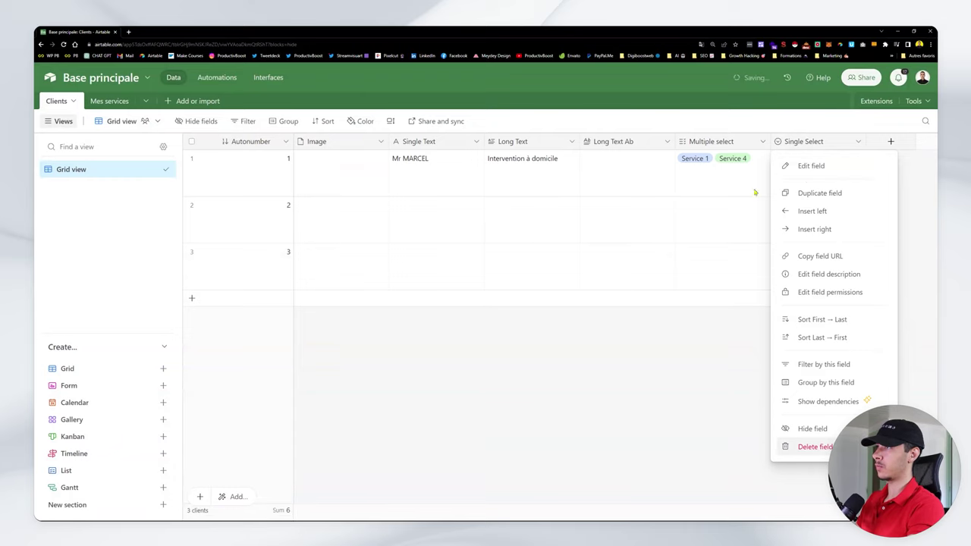
pyautogui.click(762, 141)
pyautogui.click(717, 446)
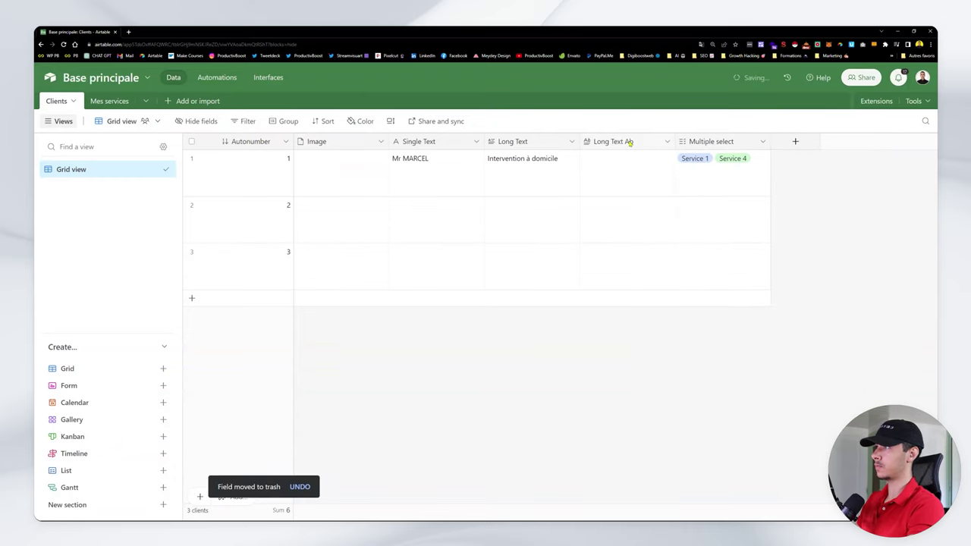
pyautogui.click(629, 141)
# - Create a User field named "Responsable" after the Long Text field
pyautogui.click(671, 276)
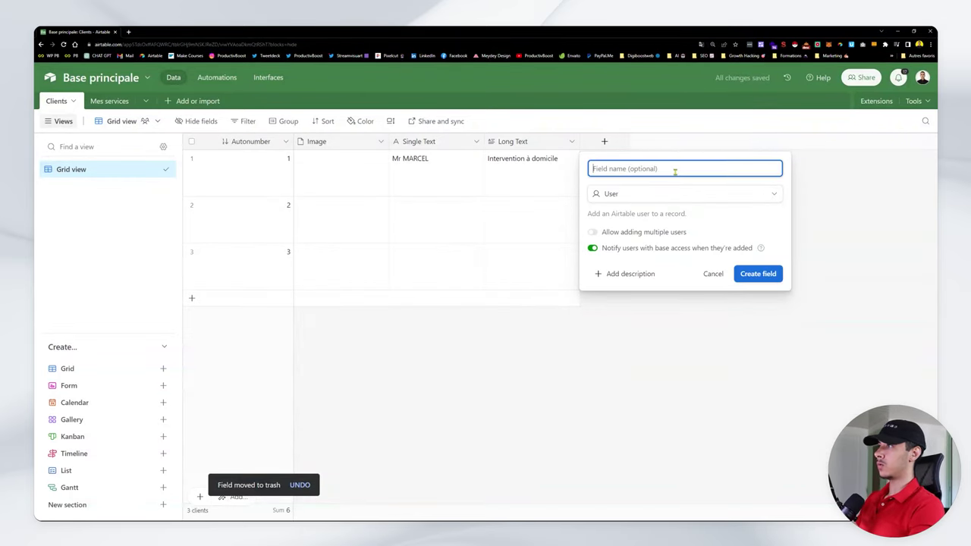
pyautogui.write('Respons')
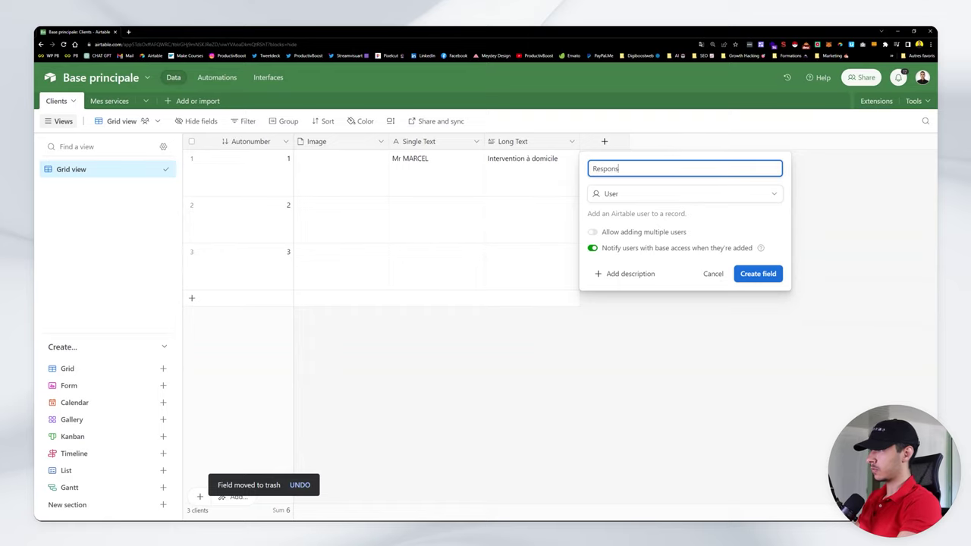
pyautogui.write('able')
pyautogui.click(755, 274)
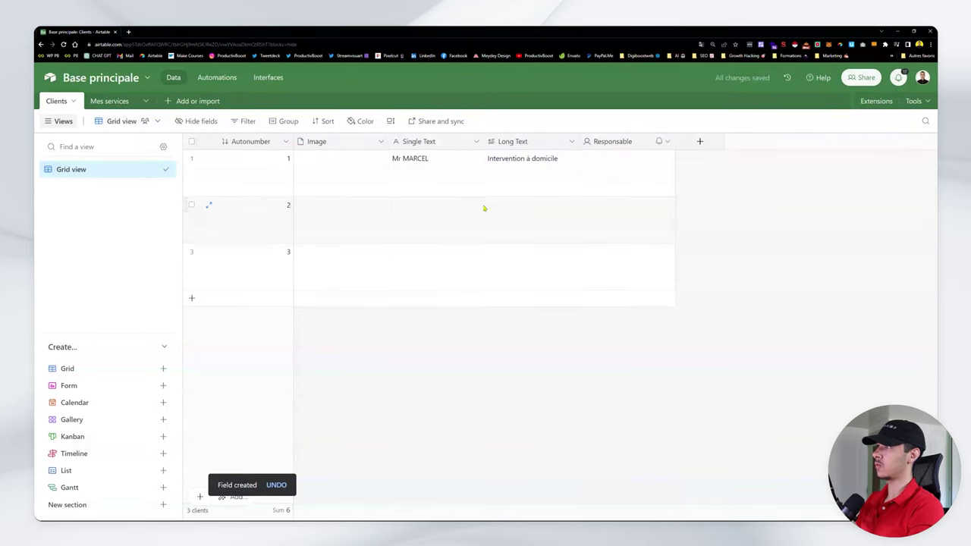
# - Assign the available Airtable user to record 1's Responsable cell and narrow that column slightly
pyautogui.click(632, 166)
pyautogui.click(632, 167)
pyautogui.click(615, 220)
pyautogui.click(702, 214)
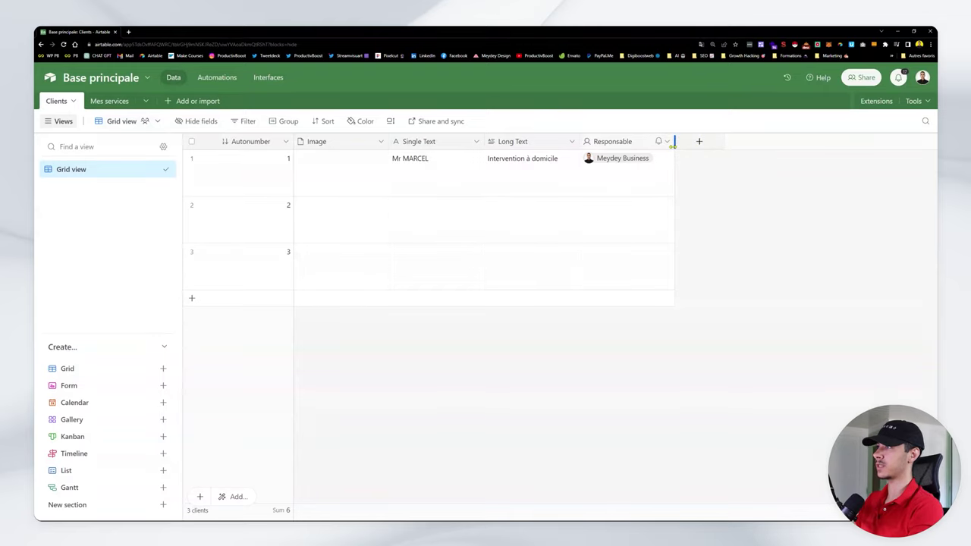
pyautogui.moveTo(672, 145); pyautogui.dragTo(665, 145)
pyautogui.press('Escape')
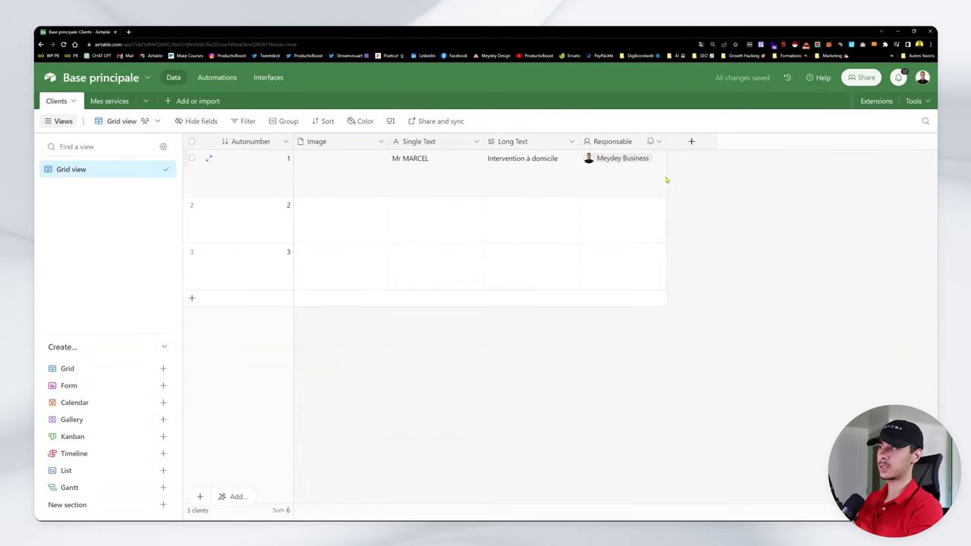
# - Examine the Responsable field's settings and the user choices offered in record 1's cell
pyautogui.doubleClick(618, 144)
pyautogui.press('Escape')
pyautogui.click(613, 190)
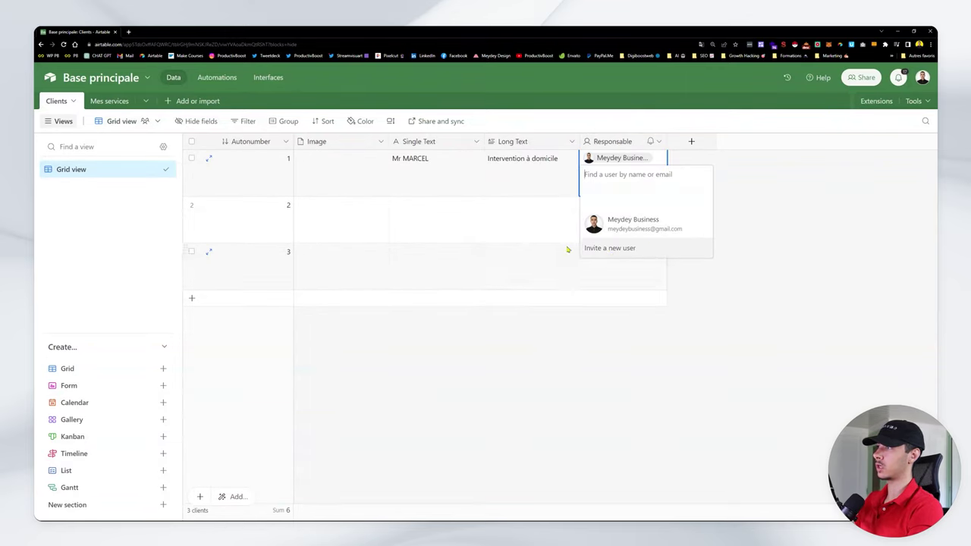
pyautogui.click(721, 263)
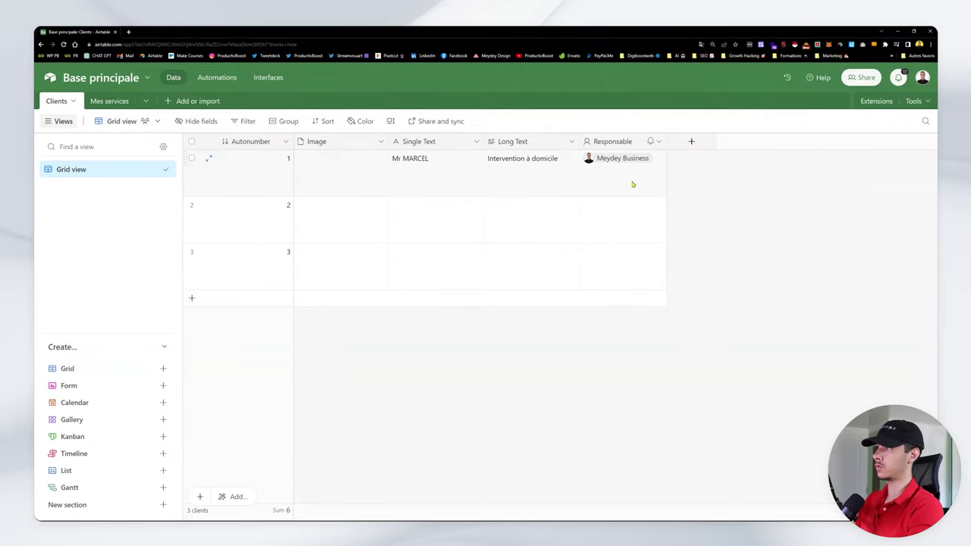
pyautogui.doubleClick(611, 142)
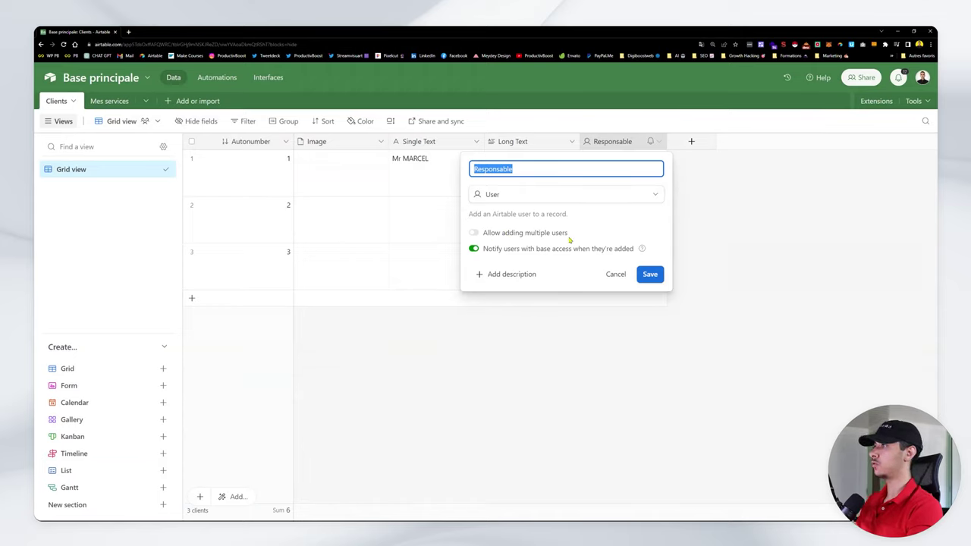
pyautogui.press('Return')
pyautogui.click(617, 184)
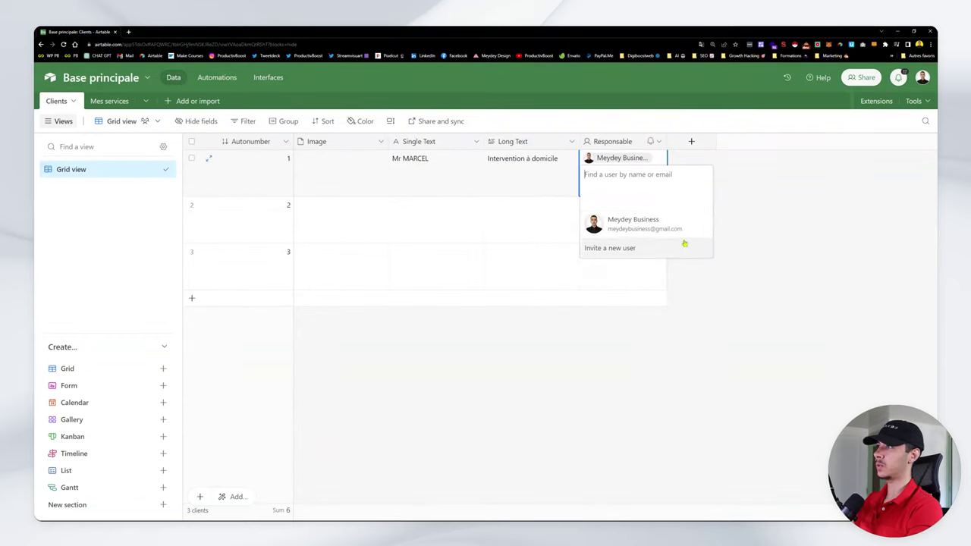
pyautogui.press('Escape')
# - Try the option that allows adding multiple users in the Responsable field's settings
pyautogui.click(615, 141)
pyautogui.doubleClick(618, 142)
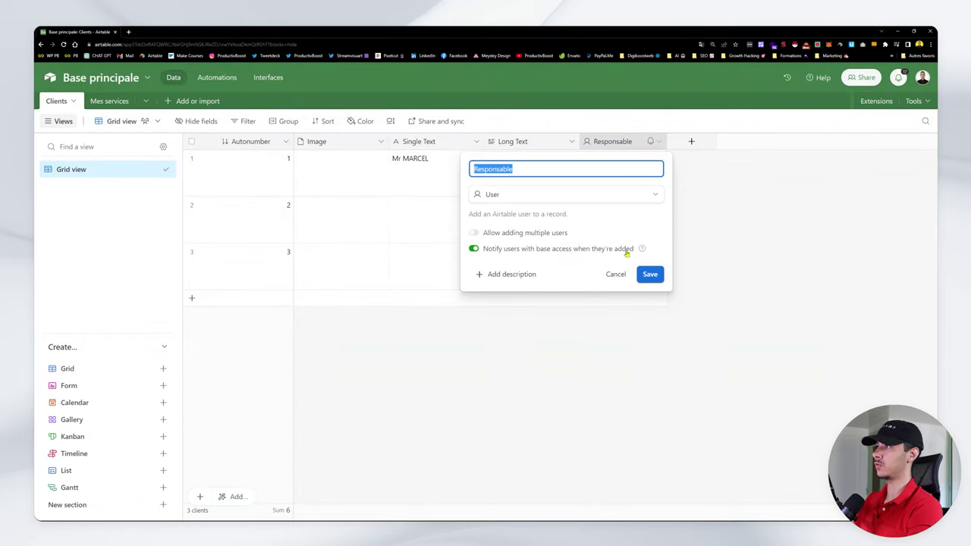
pyautogui.click(474, 233)
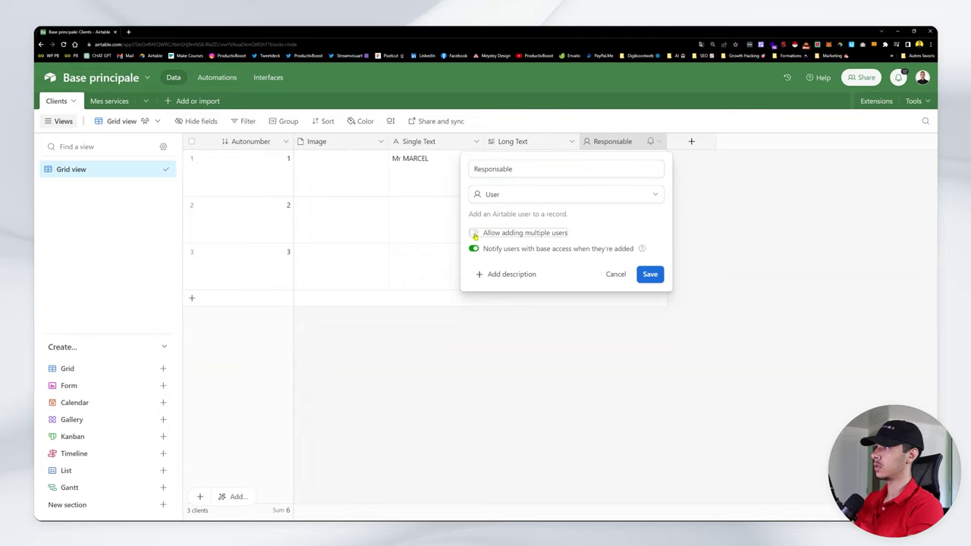
pyautogui.click(474, 233)
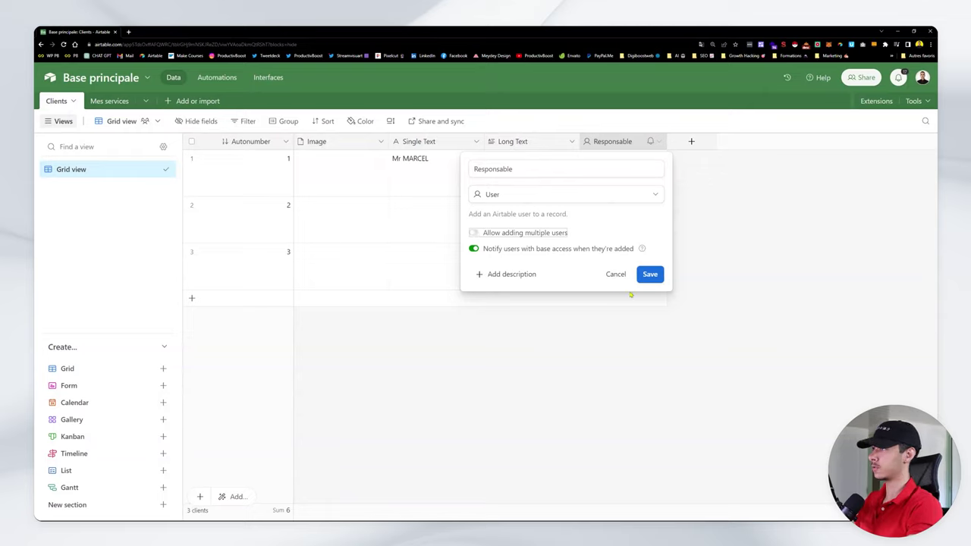
pyautogui.press('Return')
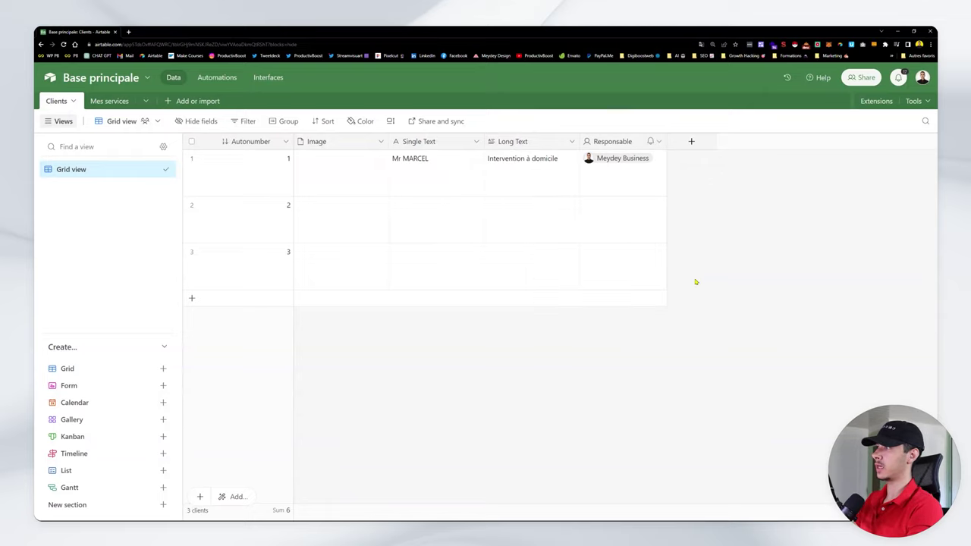
# - Delete the Responsable field from the Clients table
pyautogui.click(659, 141)
pyautogui.click(614, 446)
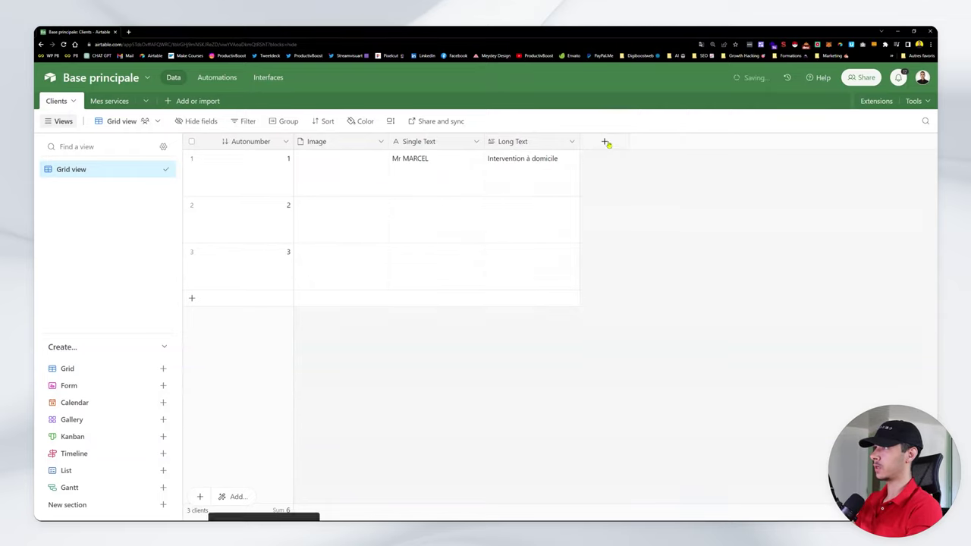
# - Set up a new Date field after Long Text using the European date format
pyautogui.click(605, 142)
pyautogui.click(616, 252)
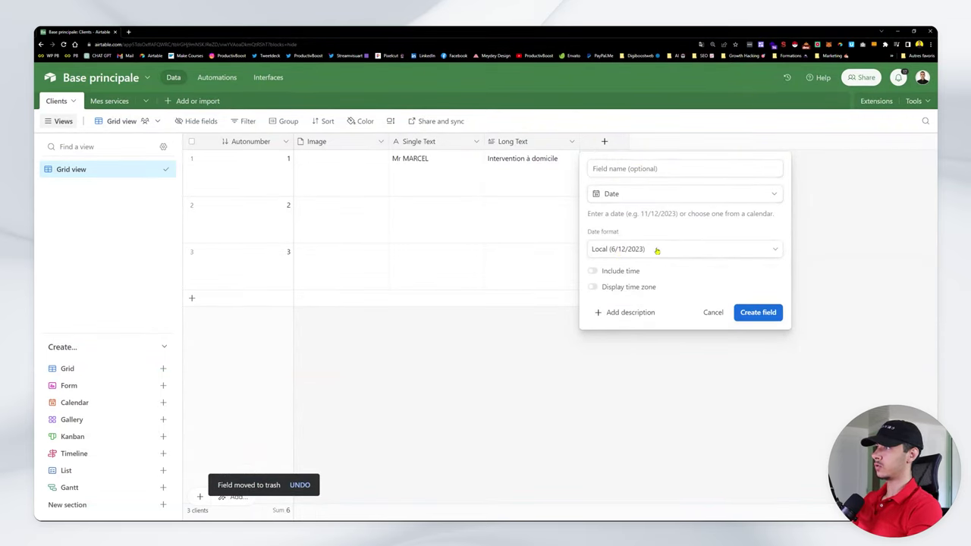
pyautogui.click(610, 253)
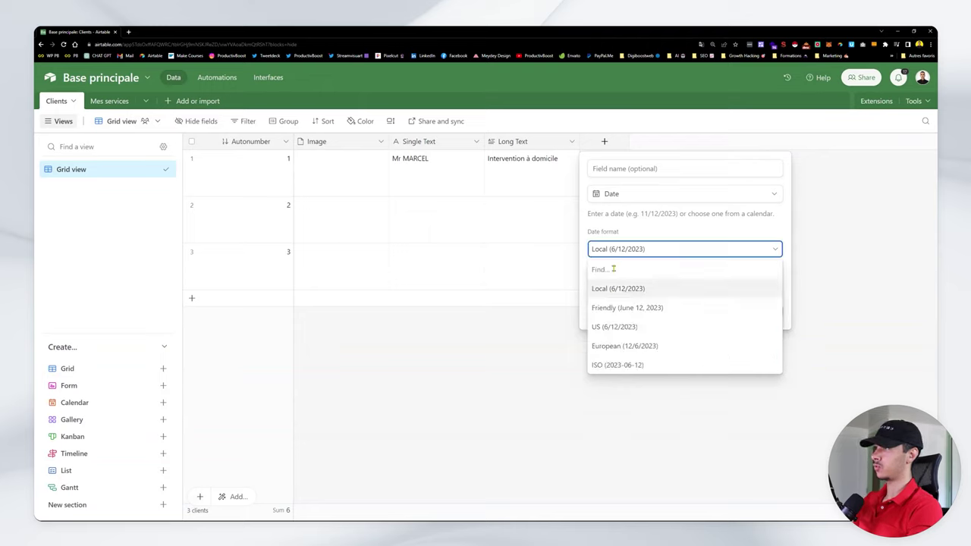
pyautogui.click(634, 354)
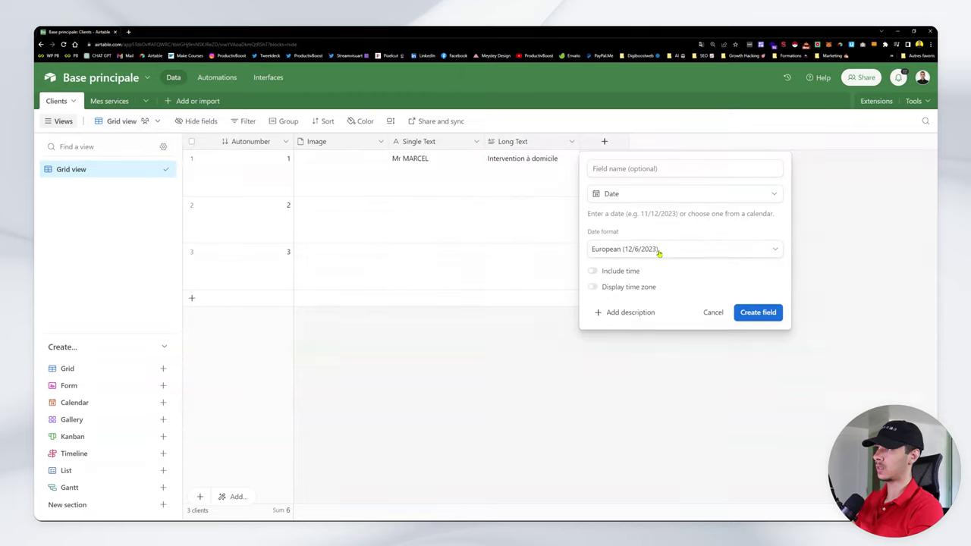
pyautogui.moveTo(640, 214); pyautogui.dragTo(676, 213)
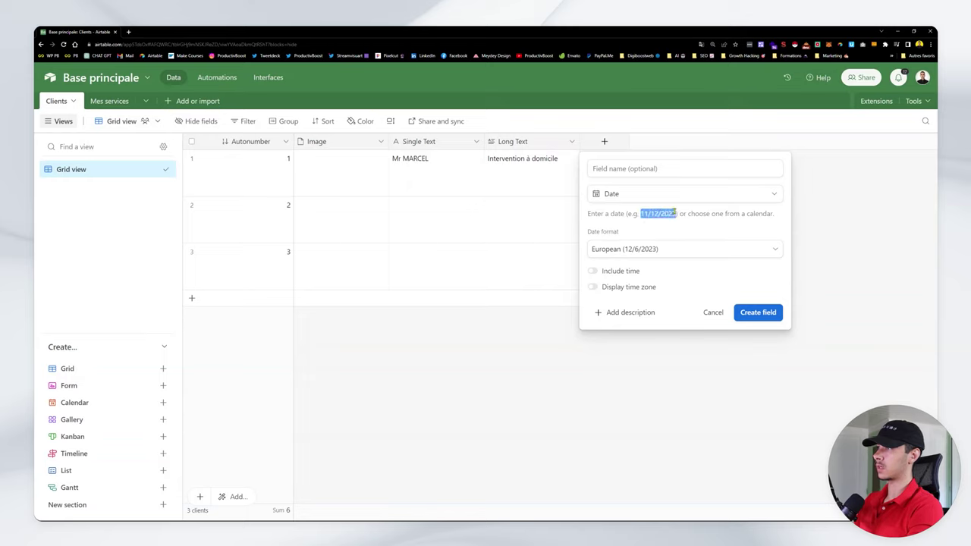
# - Try including 24-hour time and displaying the time zone in the Date field, and discard the field
pyautogui.click(606, 271)
pyautogui.click(599, 304)
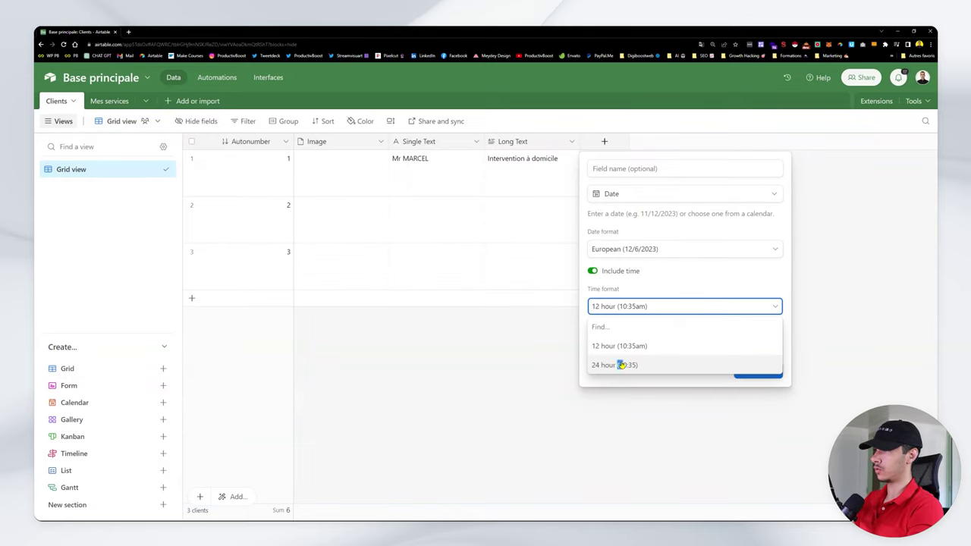
pyautogui.click(622, 363)
pyautogui.click(593, 344)
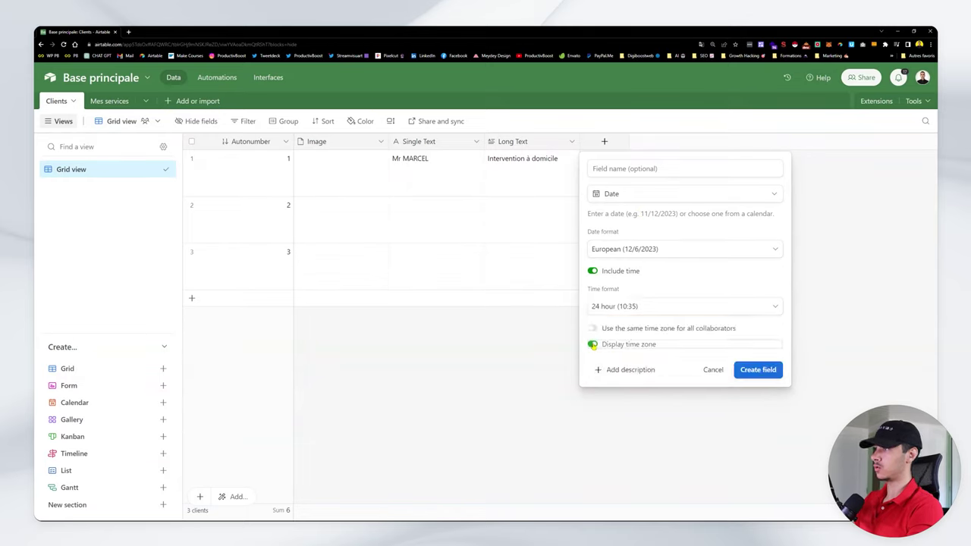
pyautogui.click(592, 345)
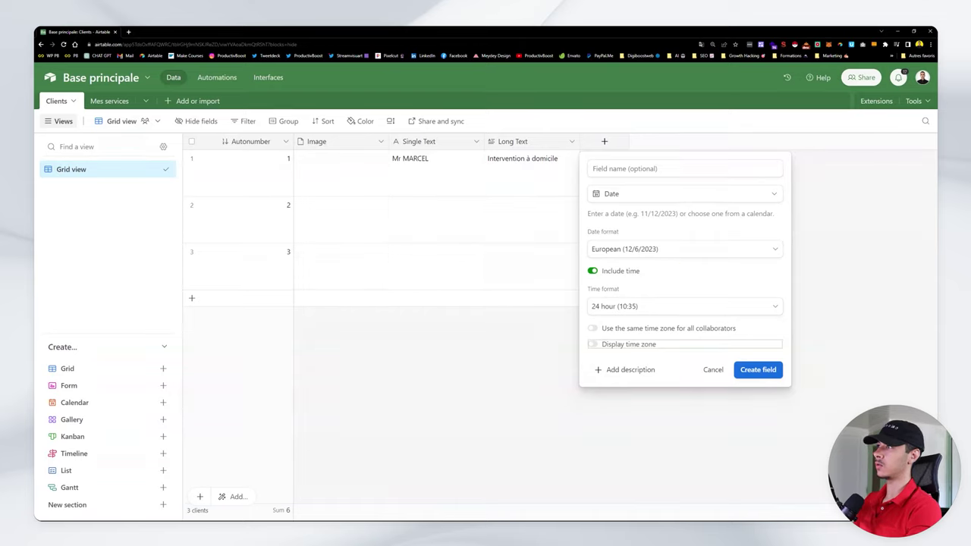
pyautogui.click(886, 328)
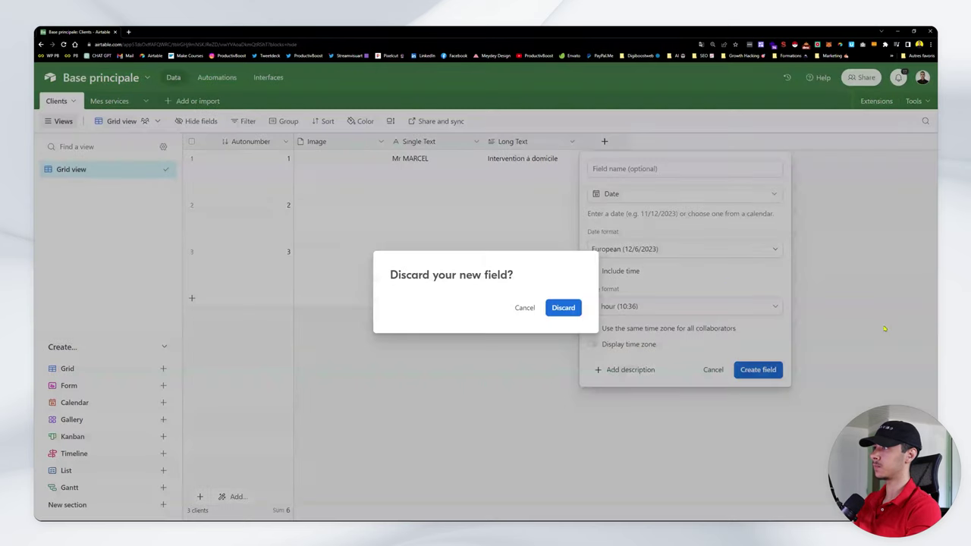
pyautogui.click(561, 309)
# - Set up a new Currency field named "Monnaie" with € as its currency symbol
pyautogui.click(603, 141)
pyautogui.scroll(-3, 617, 287)
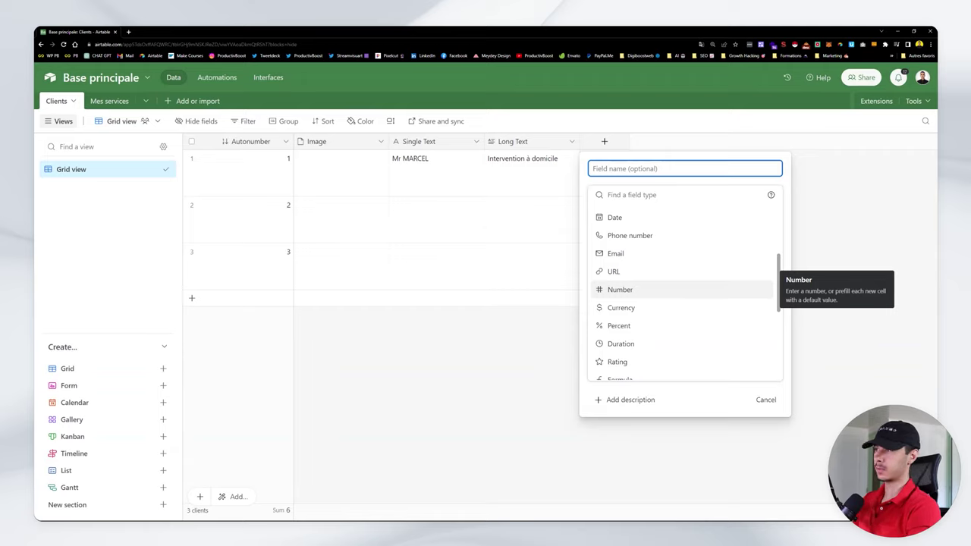
pyautogui.click(610, 307)
pyautogui.click(666, 166)
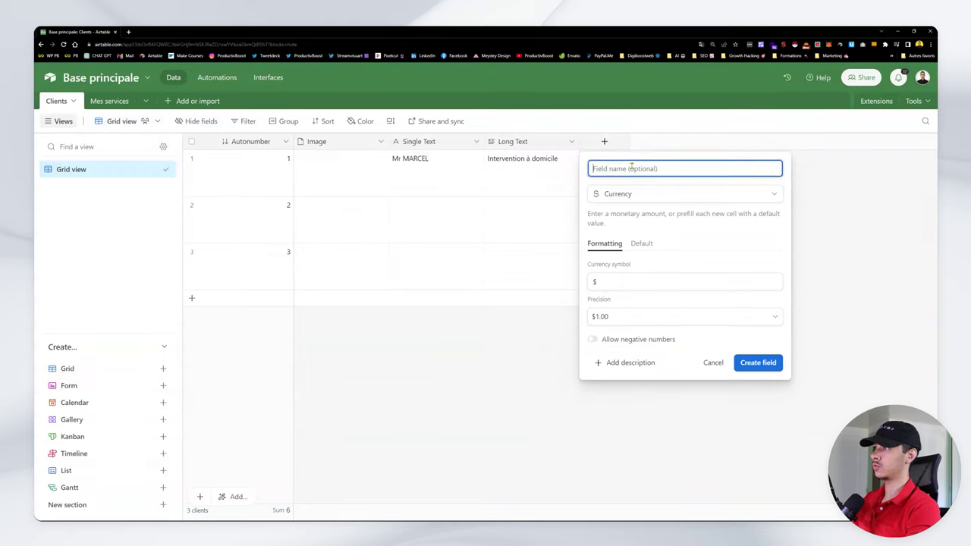
pyautogui.write('Monnaie')
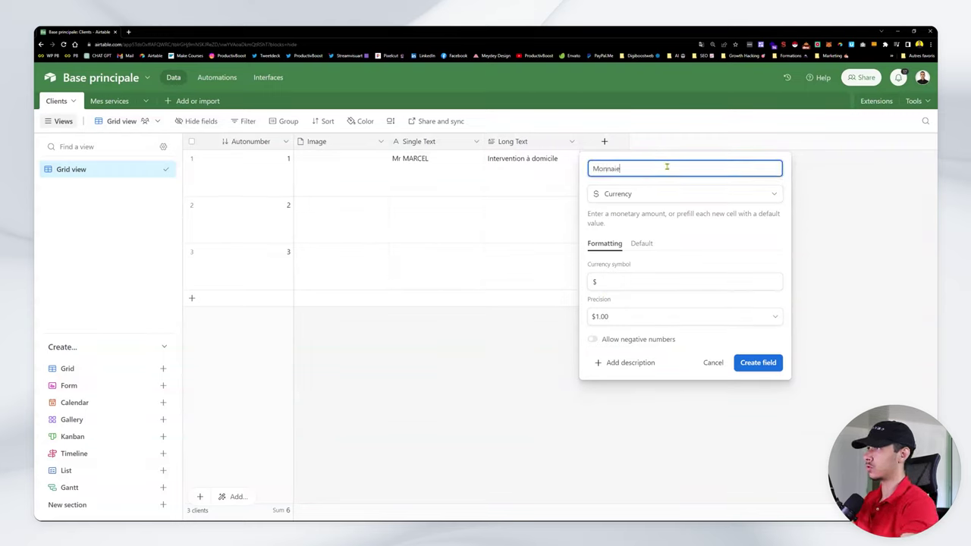
pyautogui.click(607, 282)
pyautogui.moveTo(604, 281); pyautogui.dragTo(579, 285)
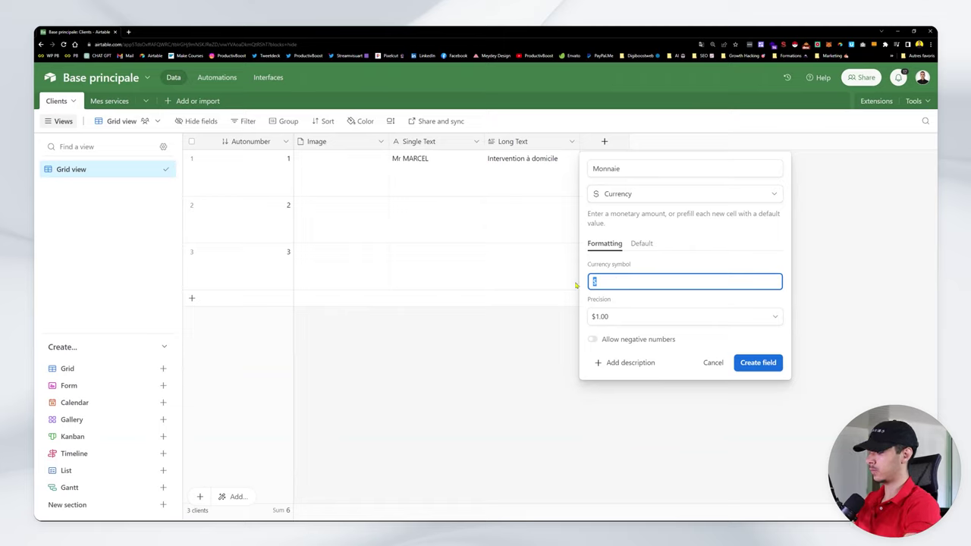
pyautogui.write('€')
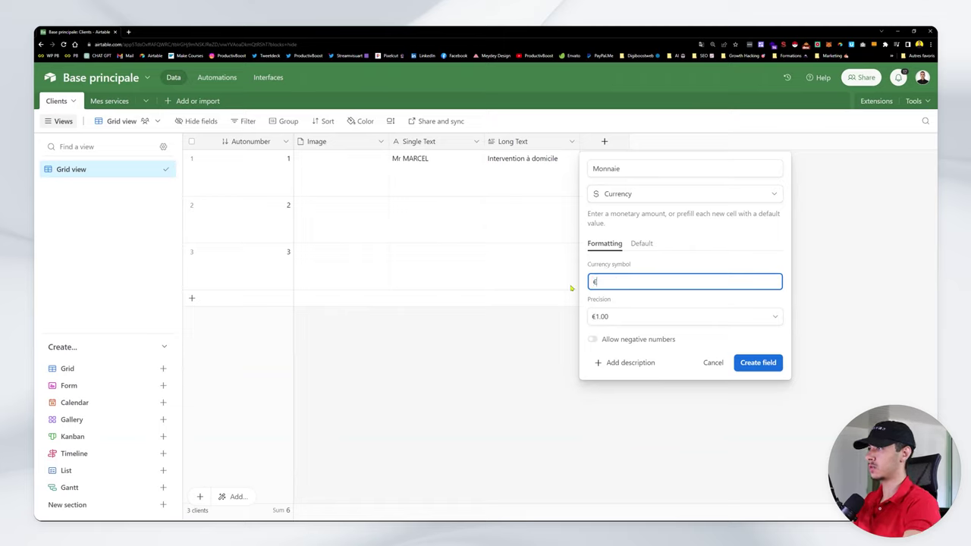
# - Look through the precision levels offered for the Monnaie field and allow negative numbers
pyautogui.click(683, 317)
pyautogui.scroll(-1, 635, 429)
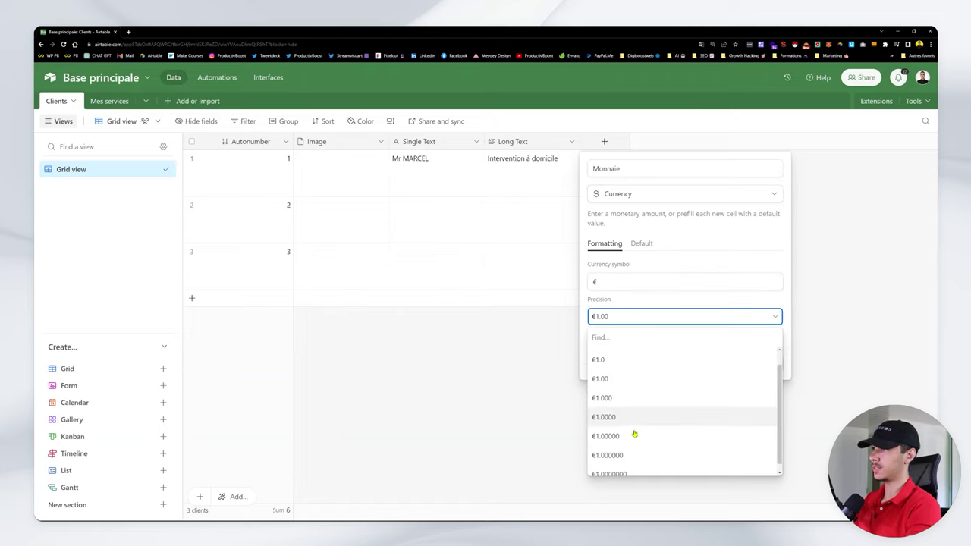
pyautogui.scroll(-1, 644, 459)
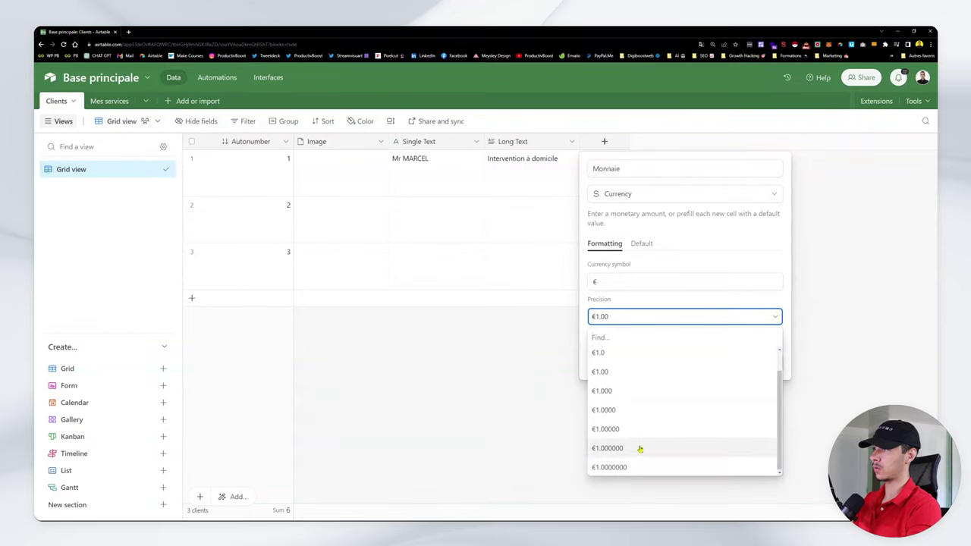
pyautogui.click(655, 311)
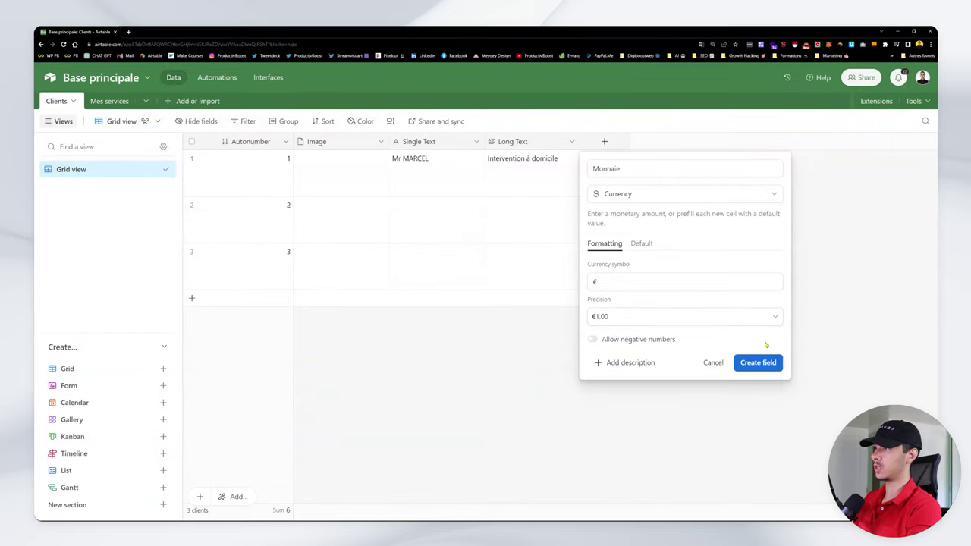
pyautogui.click(592, 340)
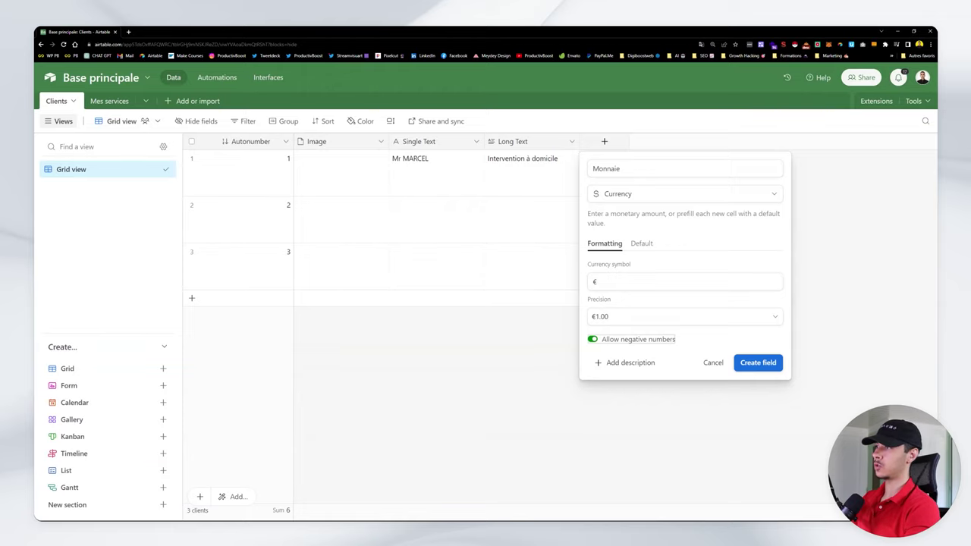
# - Create the Monnaie field with -500 as the first record's amount, and narrow its column
pyautogui.click(759, 363)
pyautogui.click(609, 166)
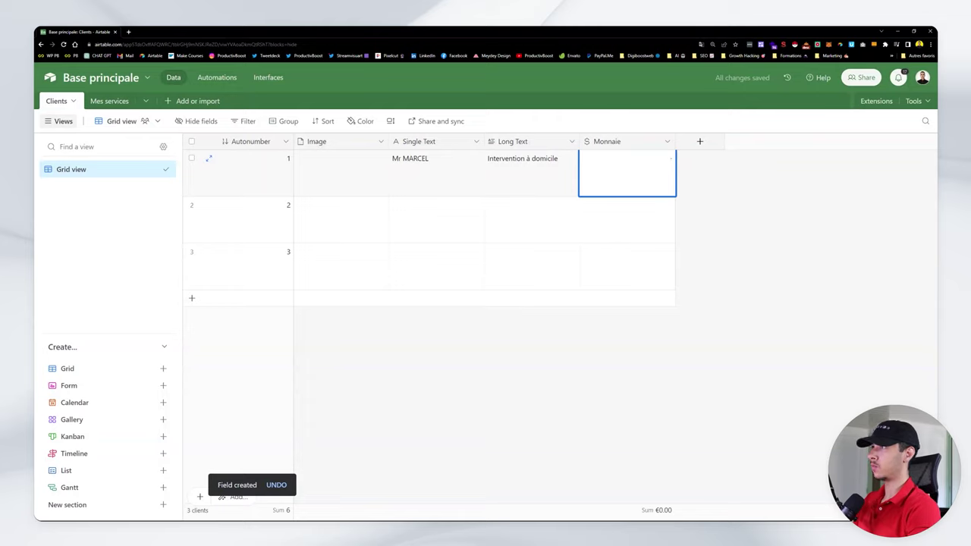
pyautogui.write('-500')
pyautogui.click(701, 207)
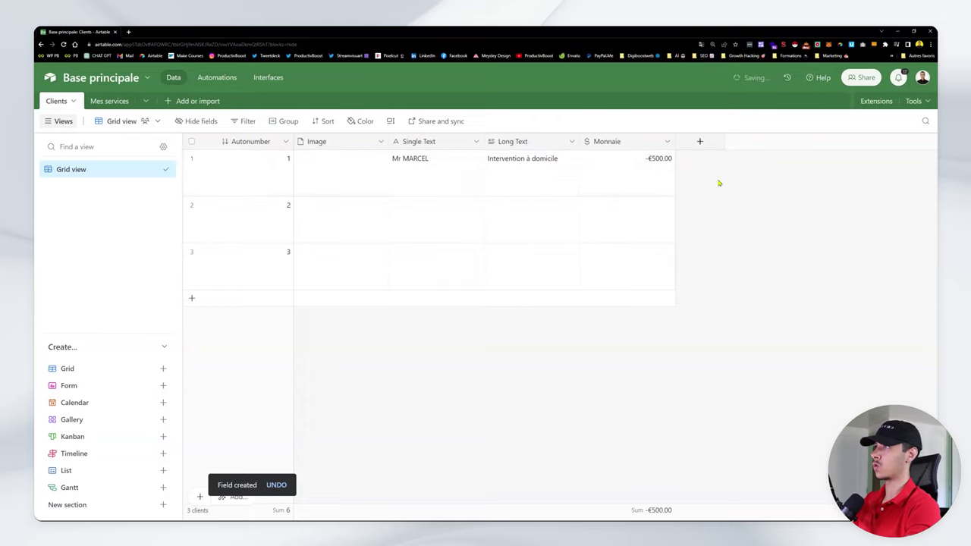
pyautogui.moveTo(673, 141); pyautogui.dragTo(627, 142)
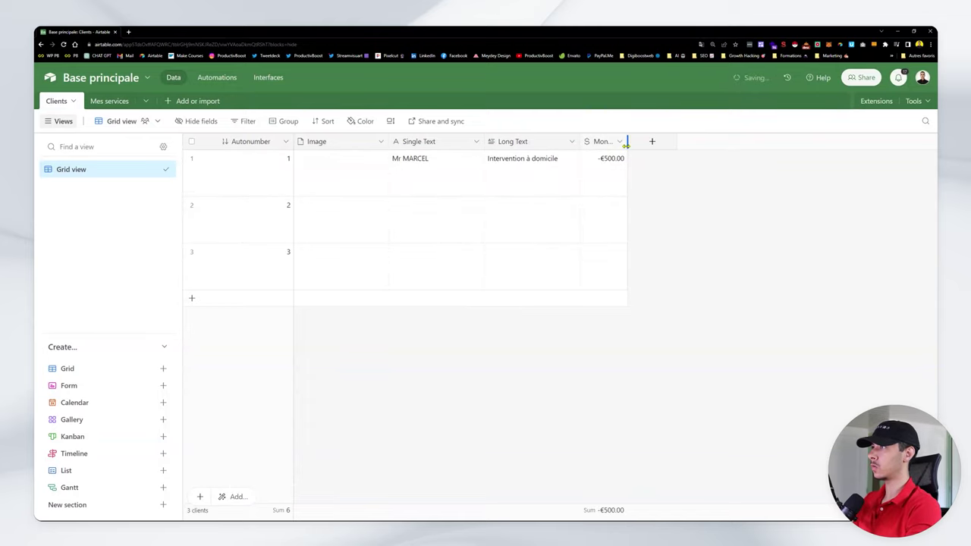
# - Create a Duration field named "Duration" after Monnaie, using the h:mm format
pyautogui.click(652, 141)
pyautogui.scroll(-3, 694, 250)
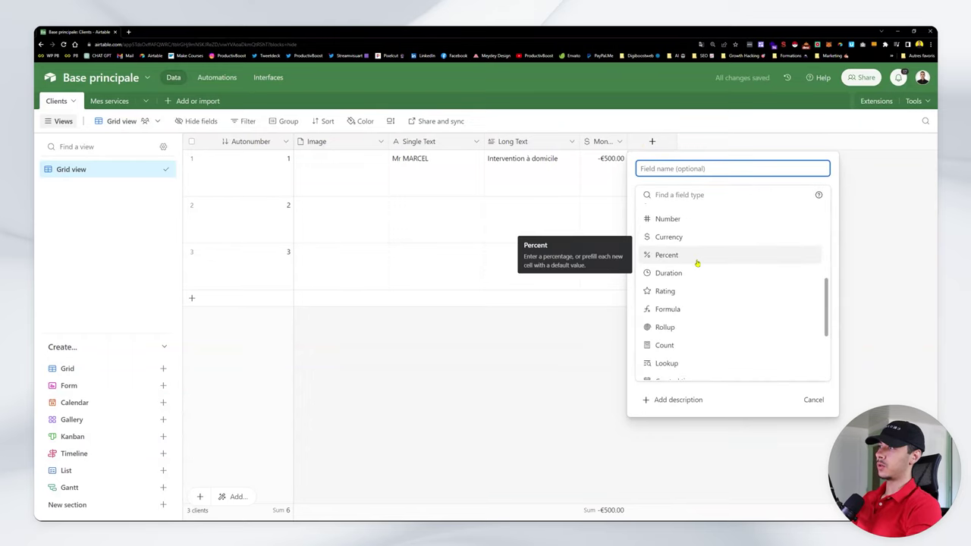
pyautogui.click(692, 276)
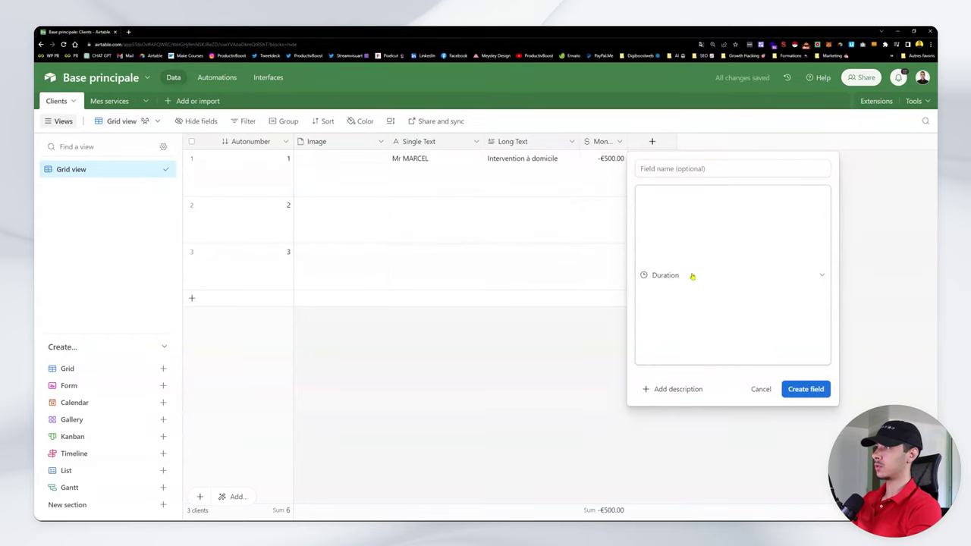
pyautogui.click(682, 168)
pyautogui.write('Duration')
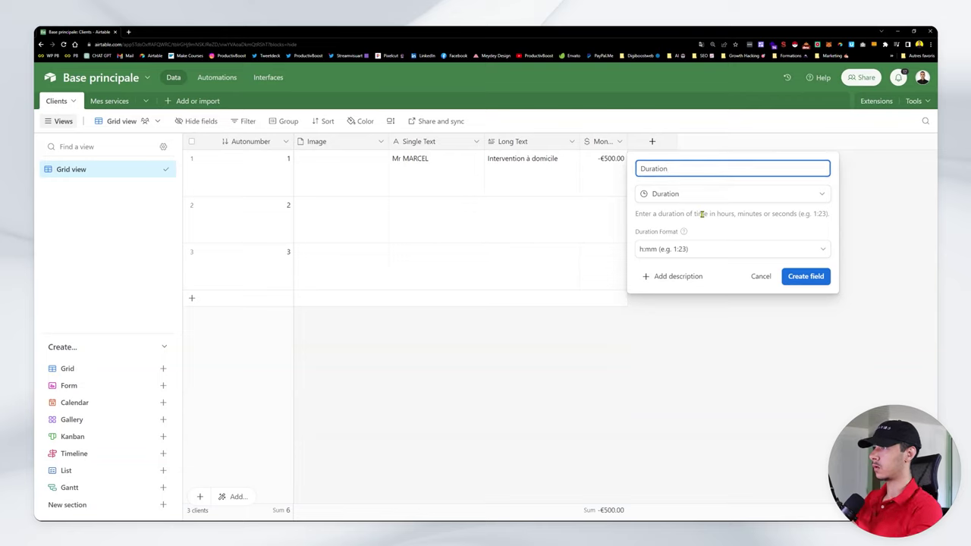
pyautogui.click(689, 248)
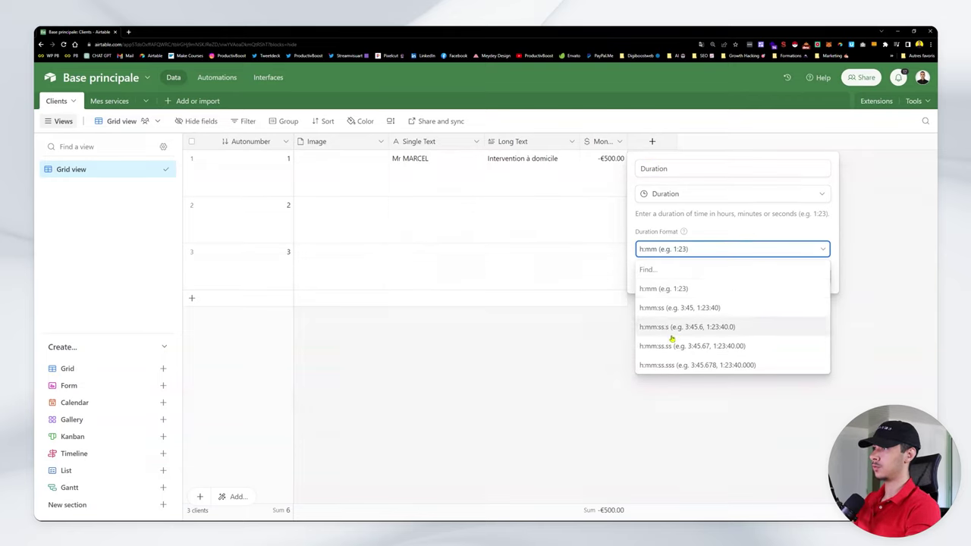
pyautogui.click(747, 287)
pyautogui.click(808, 278)
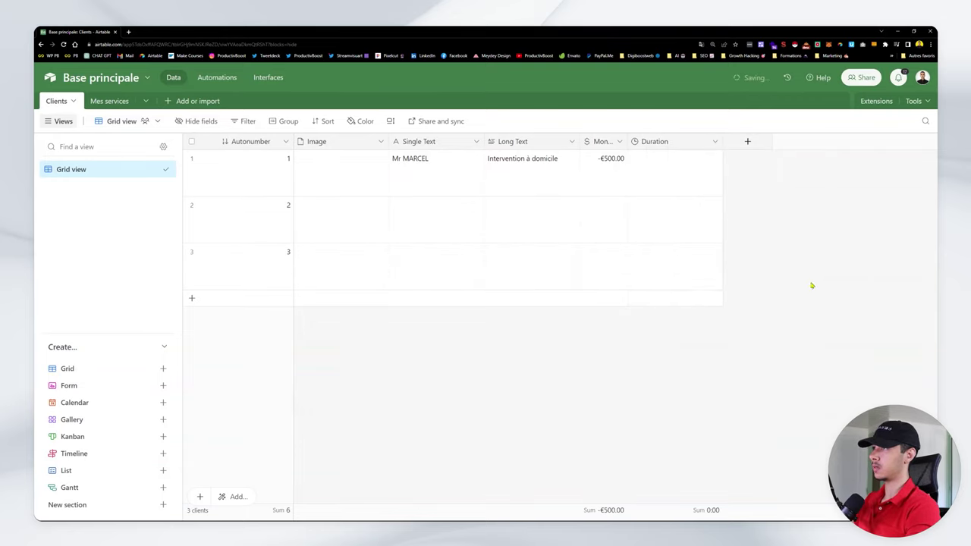
# - Set the first record's duration to 9:00 and narrow the Duration column
pyautogui.click(685, 186)
pyautogui.click(683, 185)
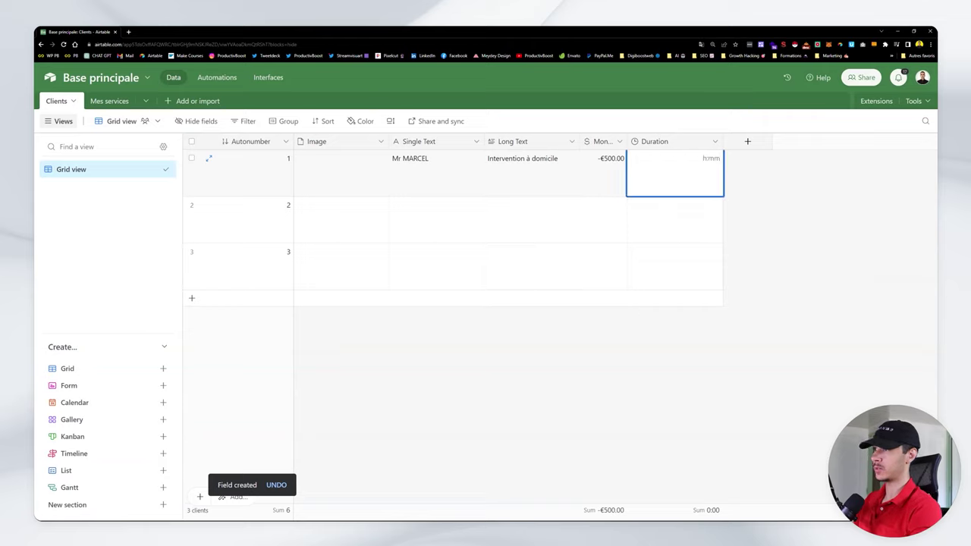
pyautogui.write('9')
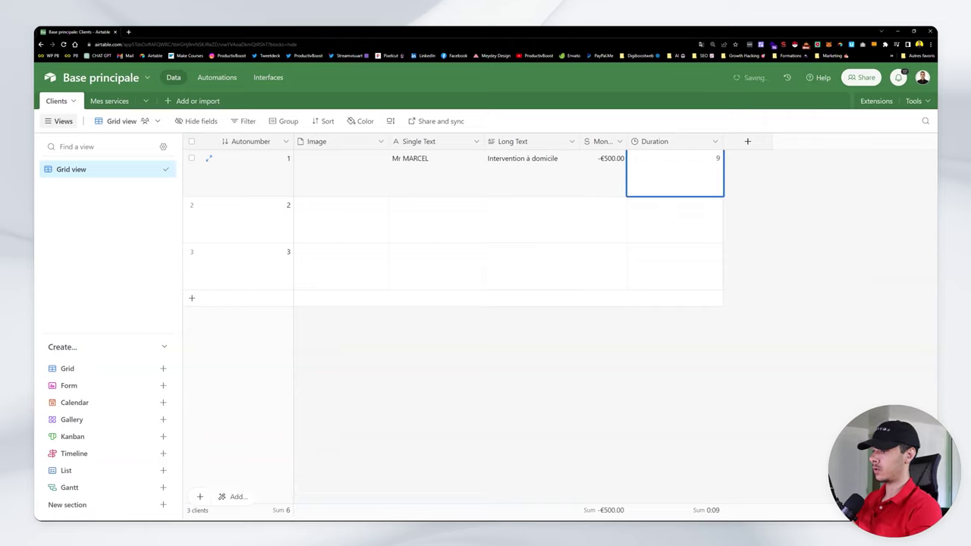
pyautogui.write(':00')
pyautogui.press('Return')
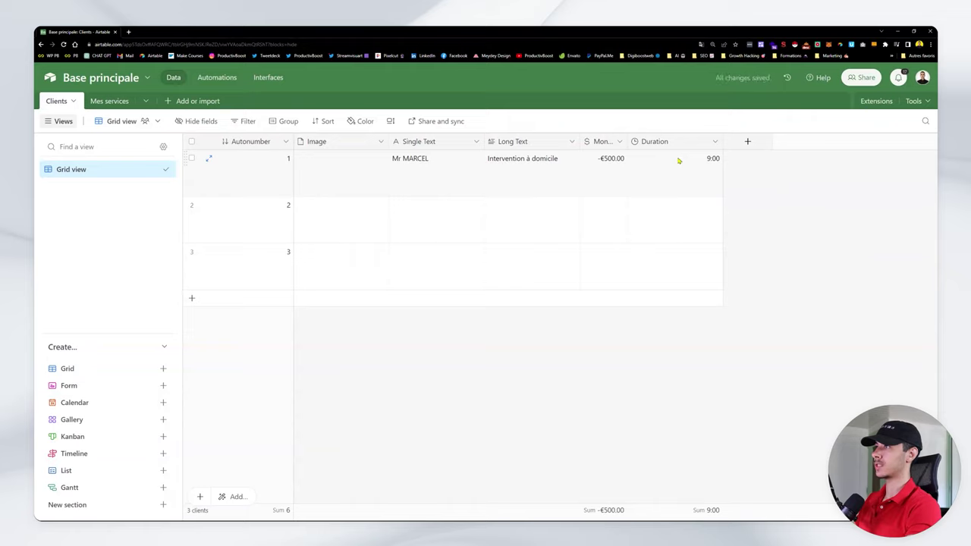
pyautogui.moveTo(720, 142); pyautogui.dragTo(683, 142)
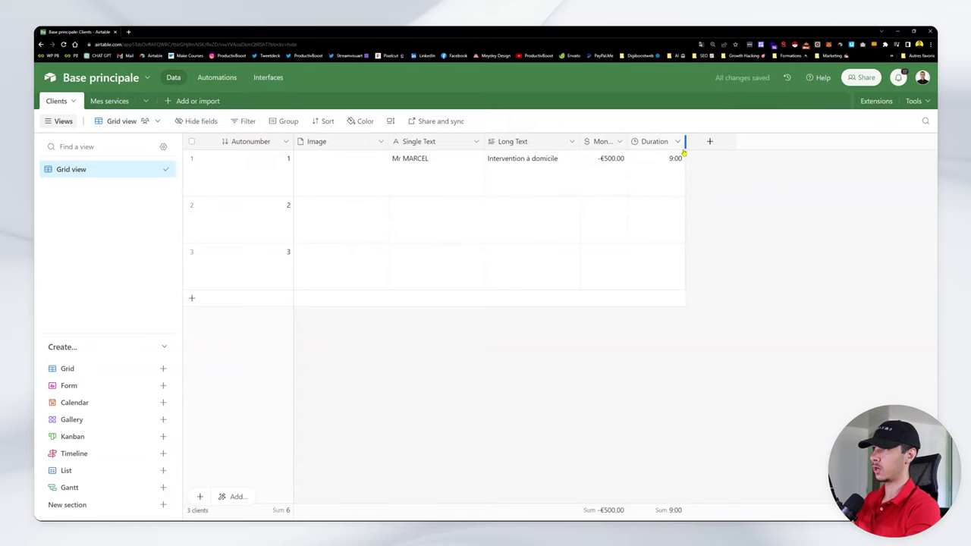
# - Create a Rating field named "Rating" with the star style and a maximum of 5
pyautogui.click(707, 142)
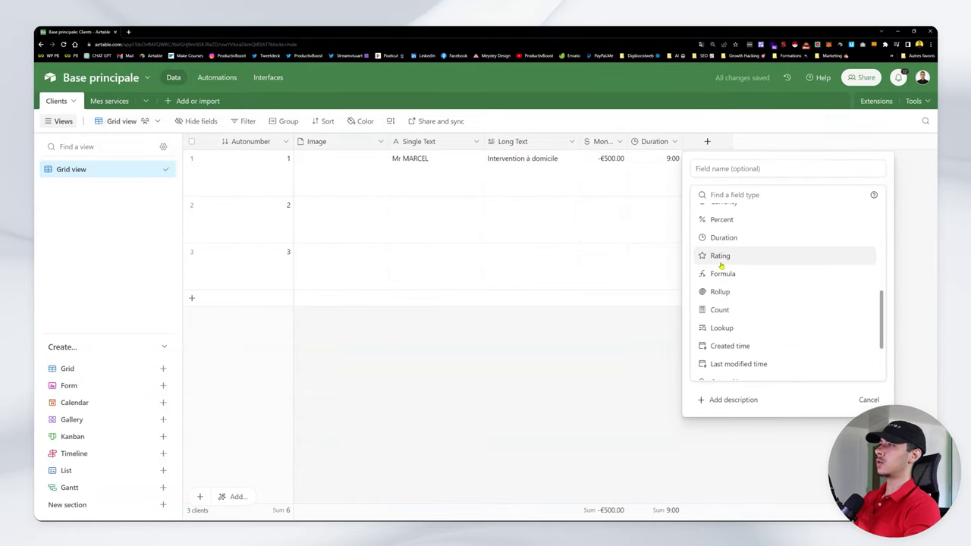
pyautogui.click(721, 256)
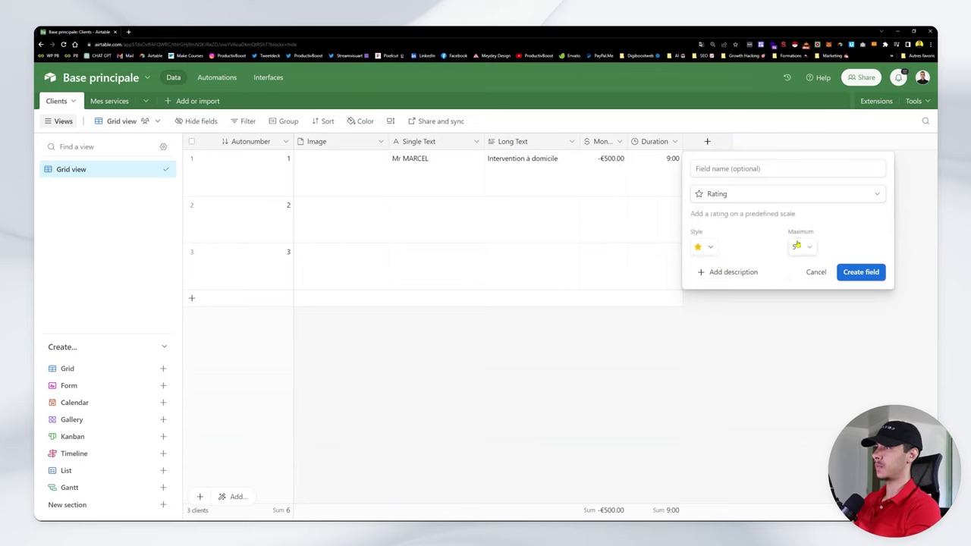
pyautogui.click(798, 246)
pyautogui.scroll(-2, 797, 336)
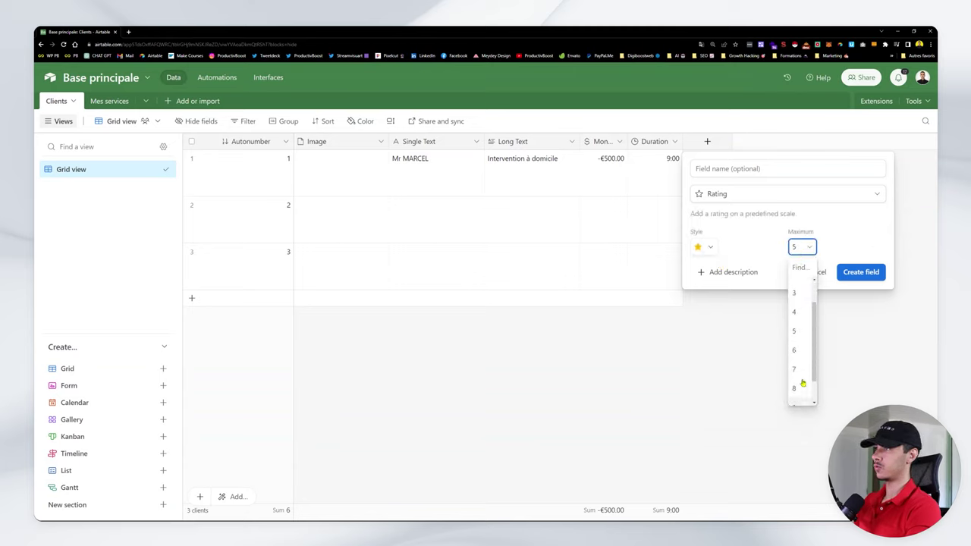
pyautogui.click(796, 248)
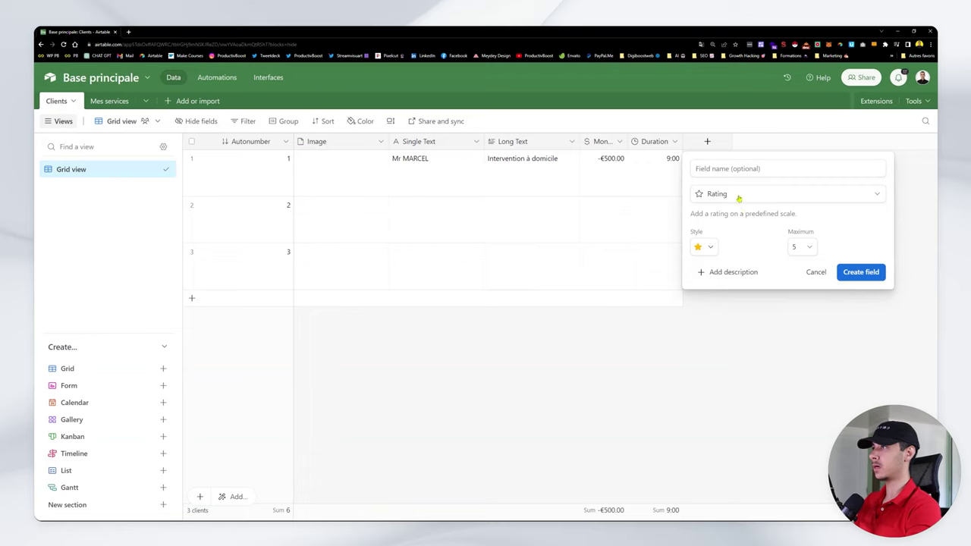
pyautogui.click(739, 169)
pyautogui.write('Rating')
pyautogui.press('Return')
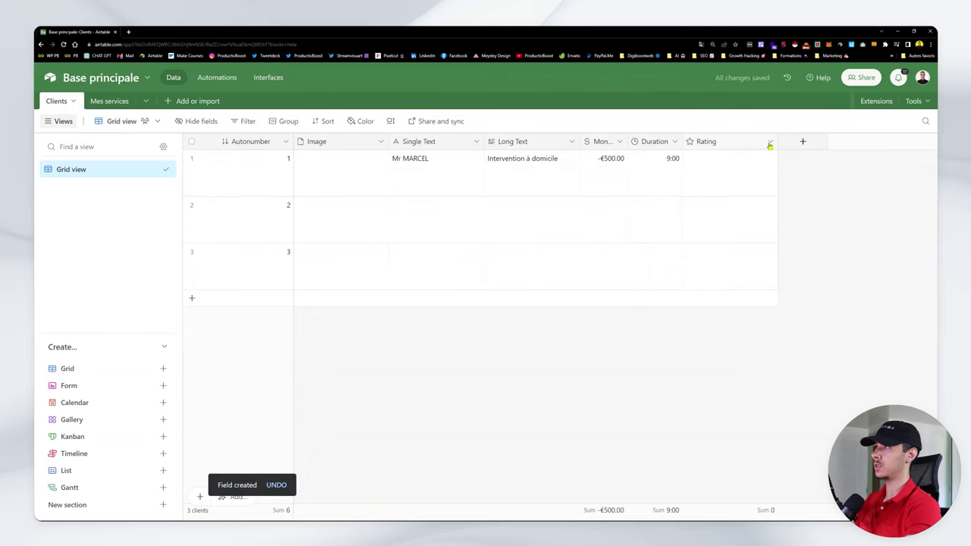
# - Narrow the Rating column and rate the first record five stars and the second record two stars
pyautogui.moveTo(776, 143); pyautogui.dragTo(739, 144)
pyautogui.click(725, 160)
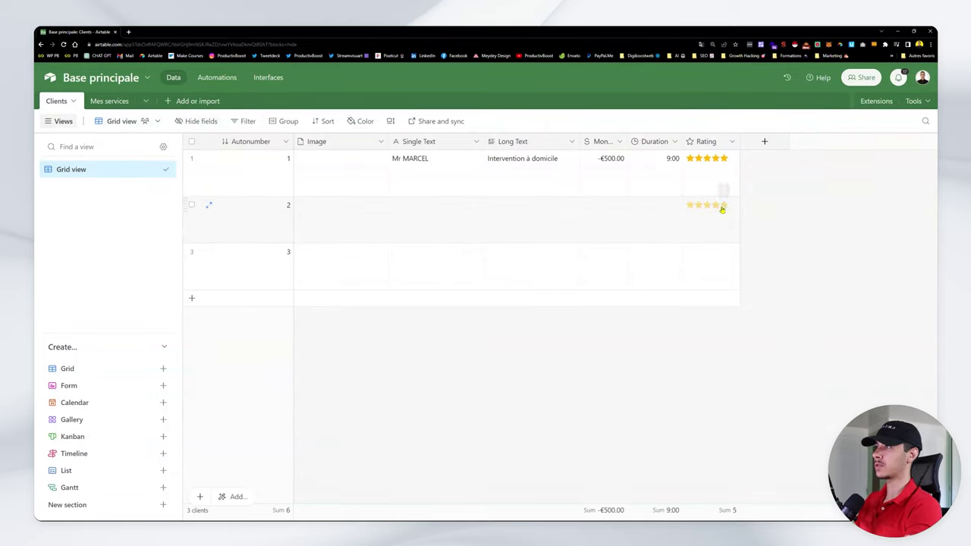
pyautogui.click(696, 207)
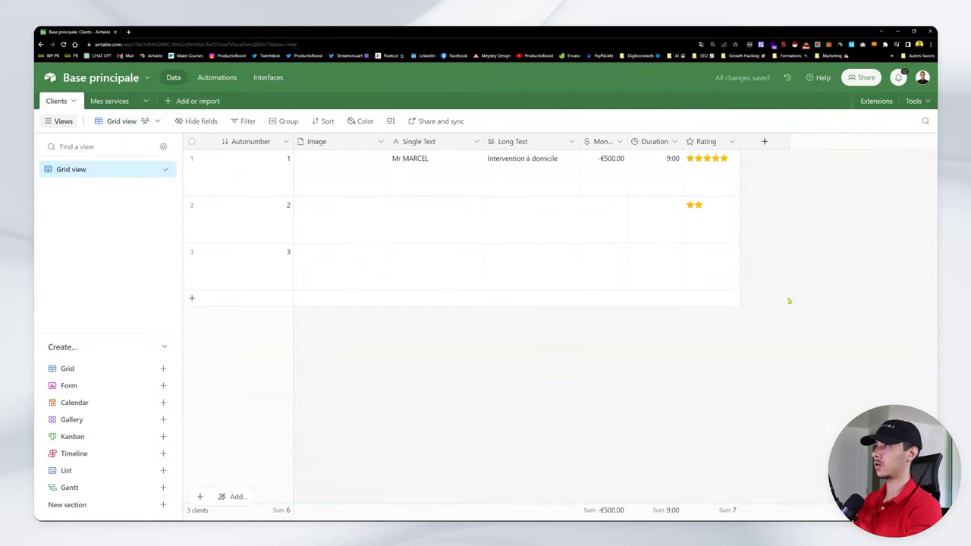
# - Create a Created time field after Rating with the local date and 24-hour time formats, and narrow its column
pyautogui.click(764, 141)
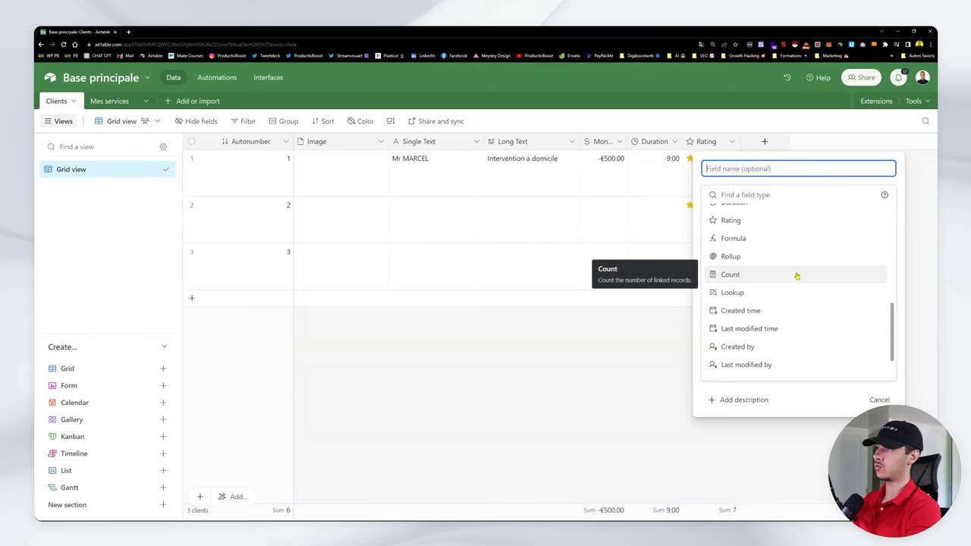
pyautogui.scroll(-1, 854, 247)
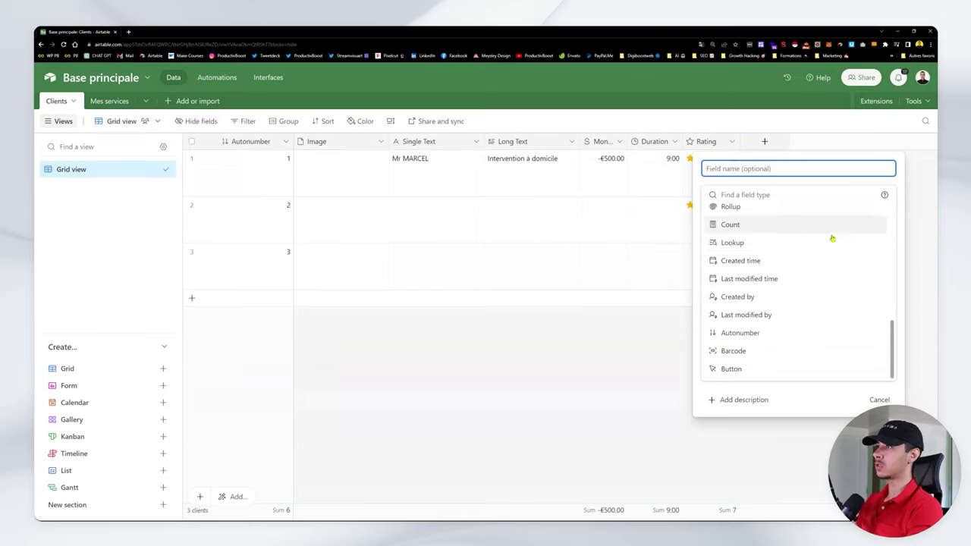
pyautogui.click(801, 261)
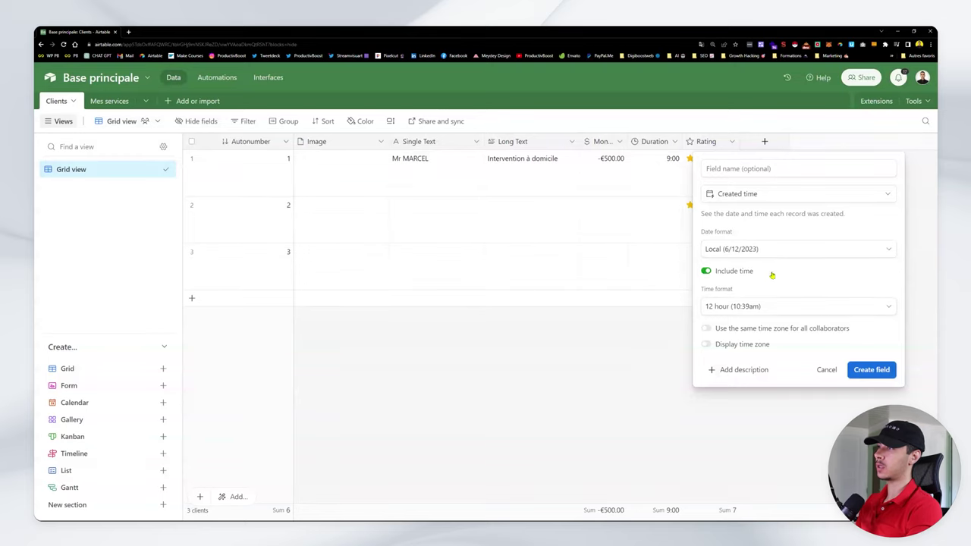
pyautogui.click(772, 306)
pyautogui.click(770, 361)
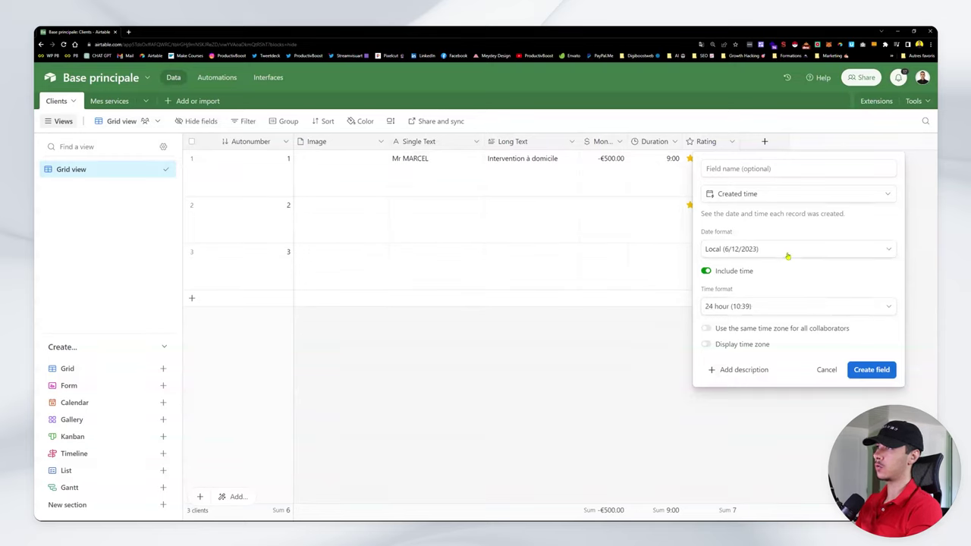
pyautogui.click(881, 369)
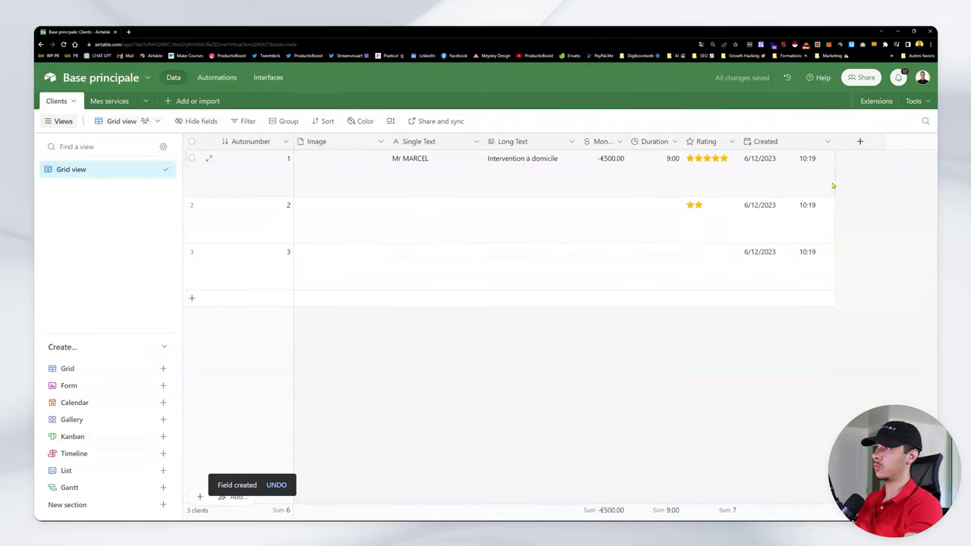
pyautogui.moveTo(835, 142); pyautogui.dragTo(819, 143)
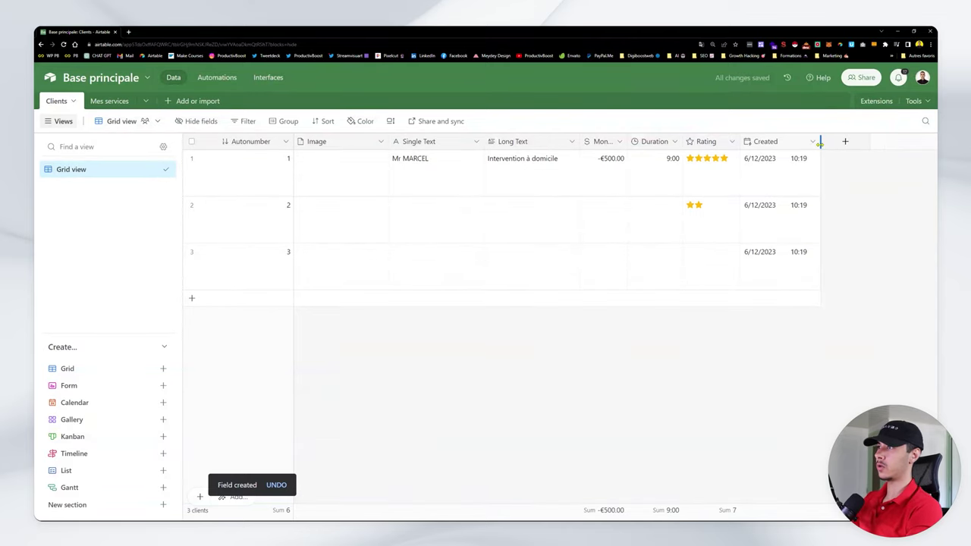
pyautogui.rightClick(758, 141)
pyautogui.click(703, 355)
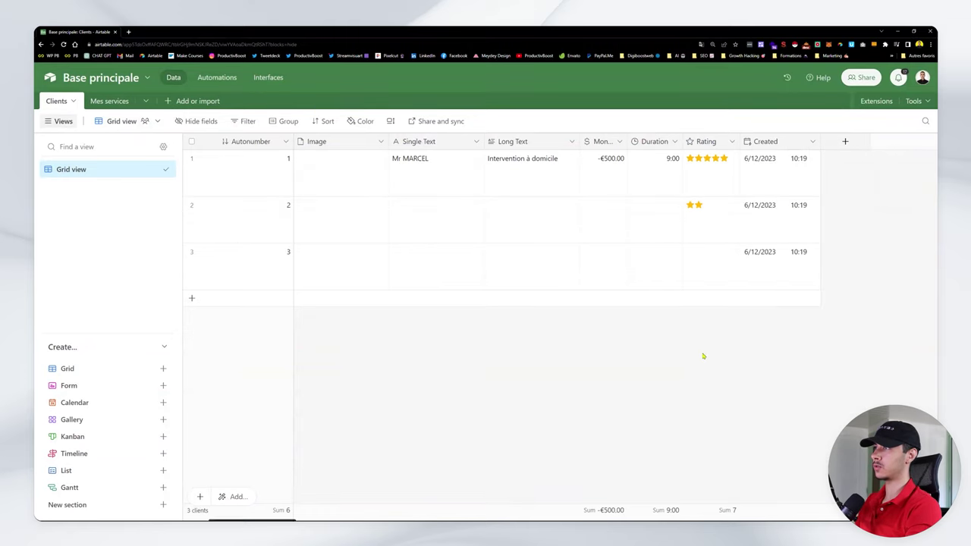
# - Add a fourth, empty record to the Clients table and delete the Created field
pyautogui.click(192, 298)
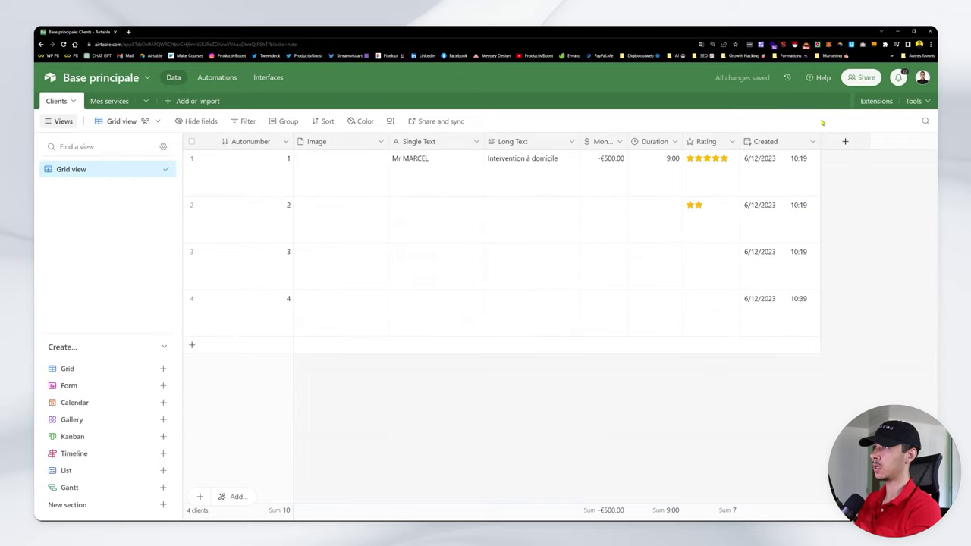
pyautogui.click(814, 142)
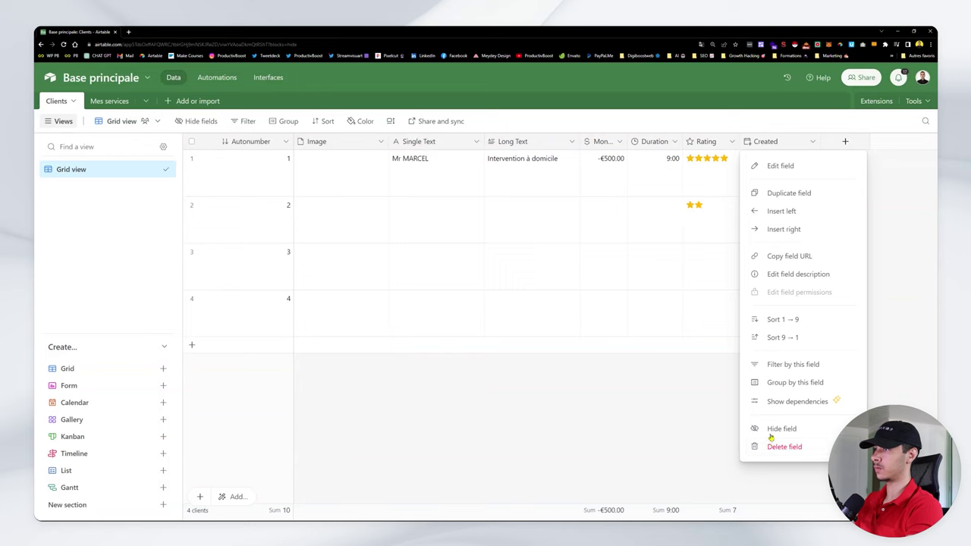
pyautogui.click(802, 440)
# - Create a Last modified time field named "ABC" that tracks all editable fields
pyautogui.click(764, 142)
pyautogui.scroll(-5, 780, 278)
pyautogui.moveTo(762, 279)
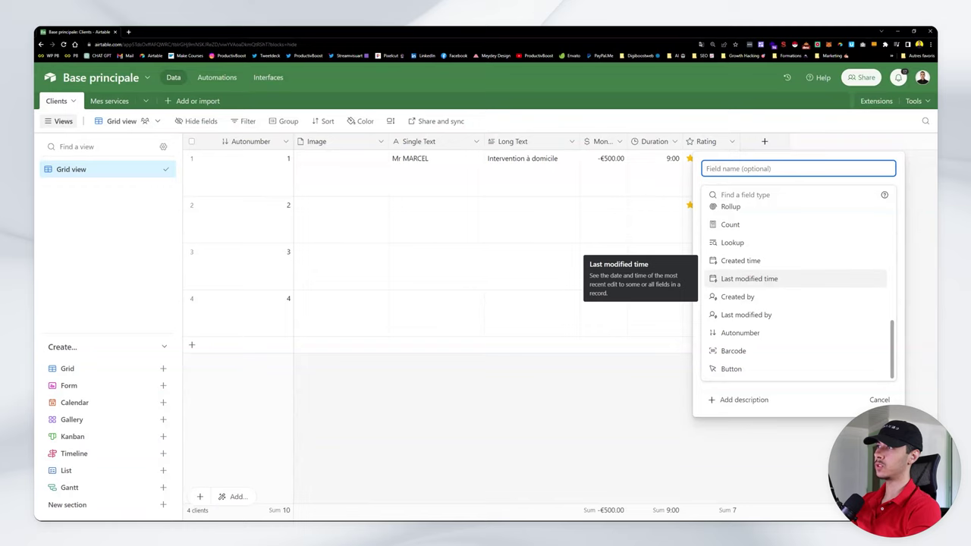
pyautogui.click(749, 278)
pyautogui.click(765, 168)
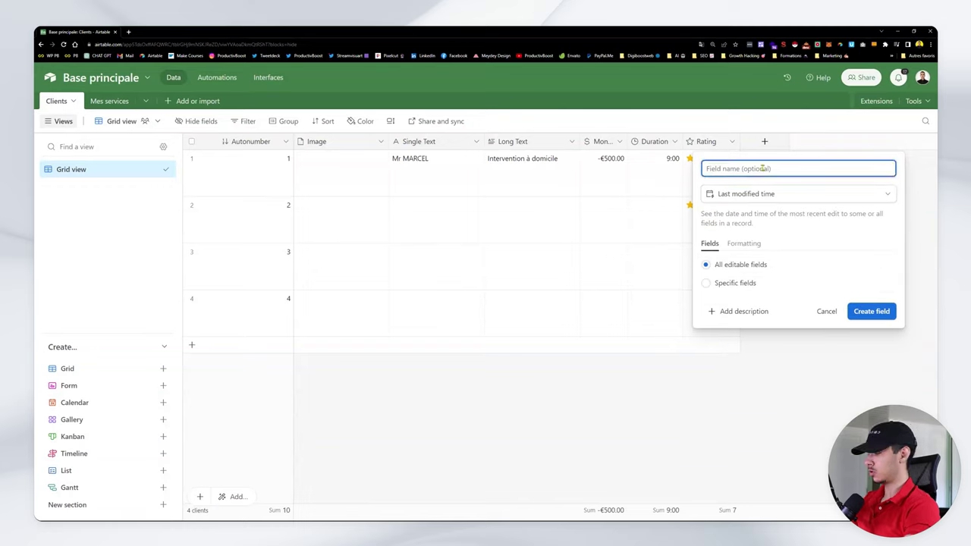
pyautogui.write('ABC')
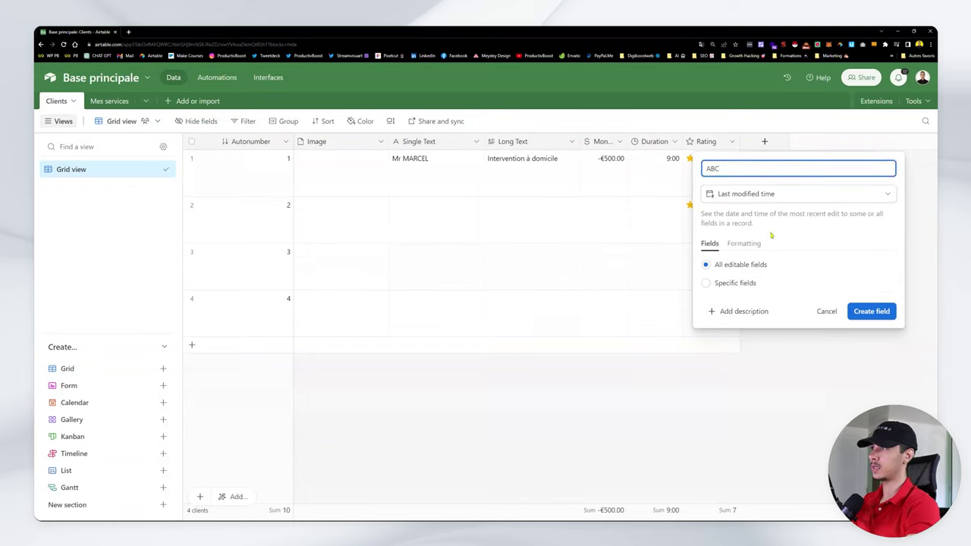
pyautogui.click(882, 312)
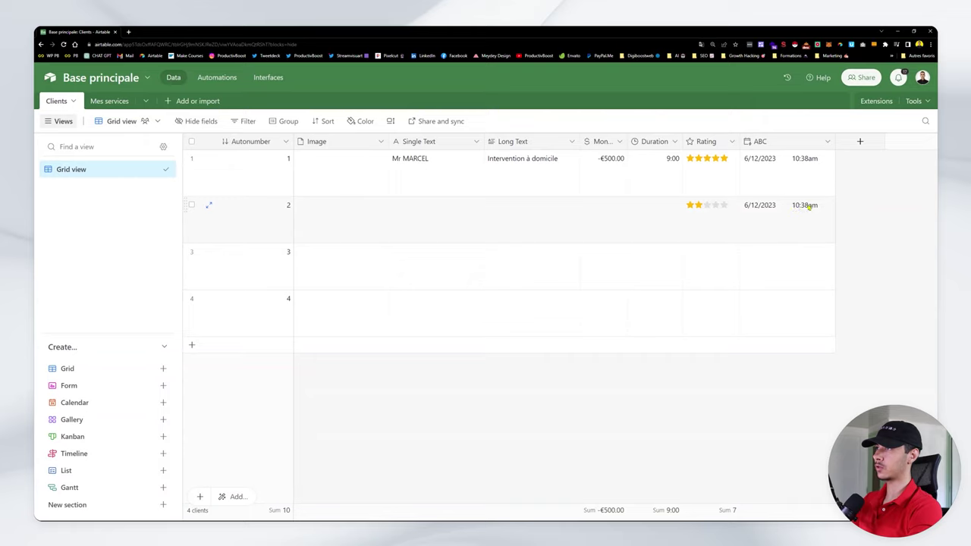
# - Enter the client's title and surname in the second record's Single Text cell
pyautogui.click(444, 232)
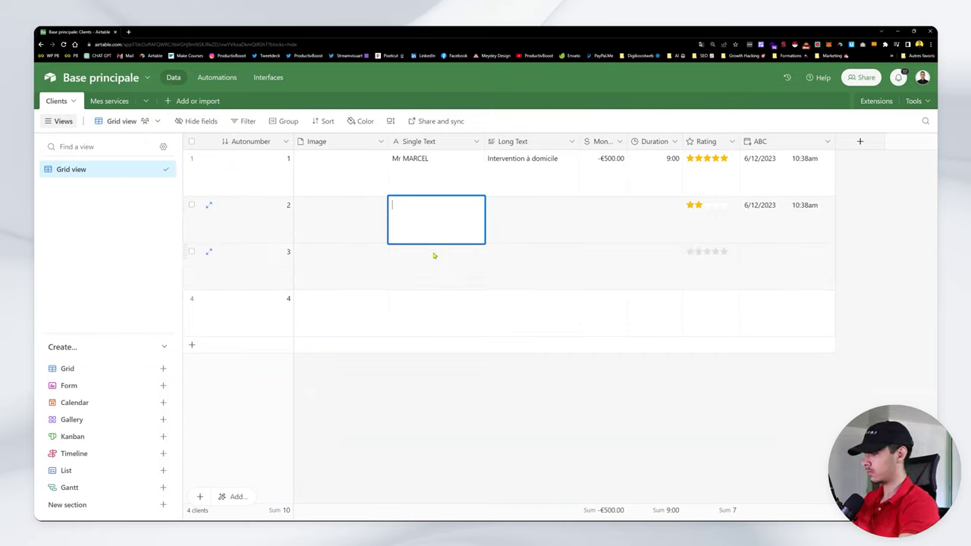
pyautogui.write('Mr RICHARD')
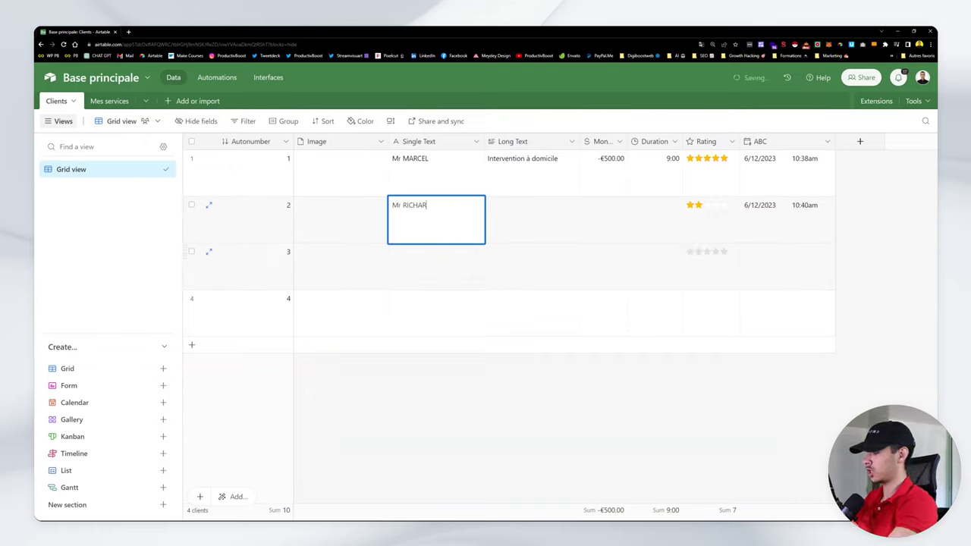
pyautogui.press('Return')
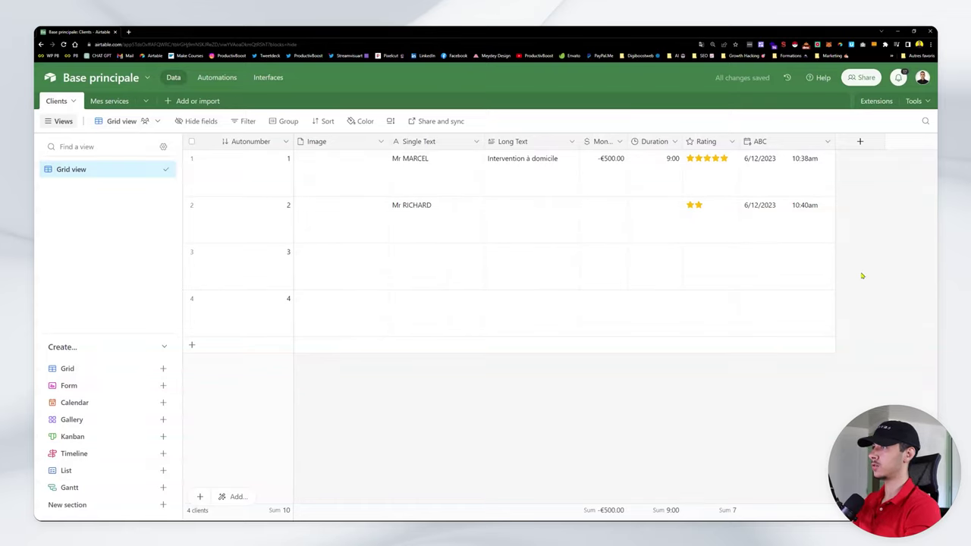
# - Delete the ABC field from the Clients table
pyautogui.rightClick(773, 144)
pyautogui.click(772, 445)
# - Create a Barcode-type field named "Barcode" after Rating and narrow its column
pyautogui.click(762, 142)
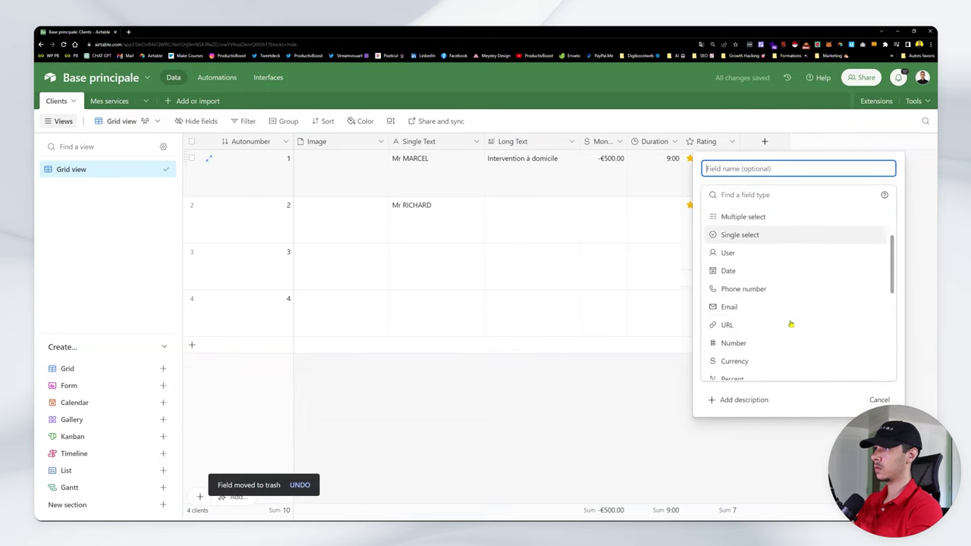
pyautogui.scroll(-5, 789, 319)
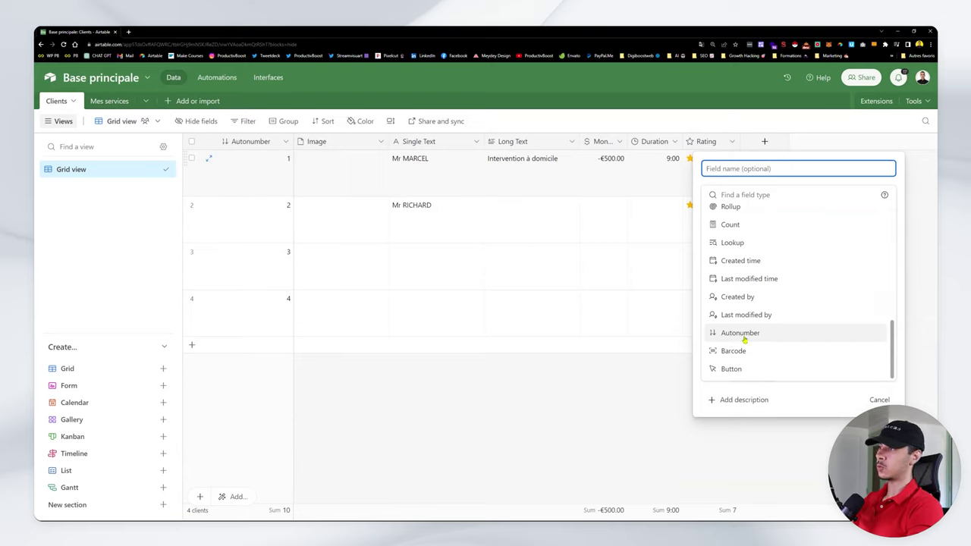
pyautogui.moveTo(750, 334)
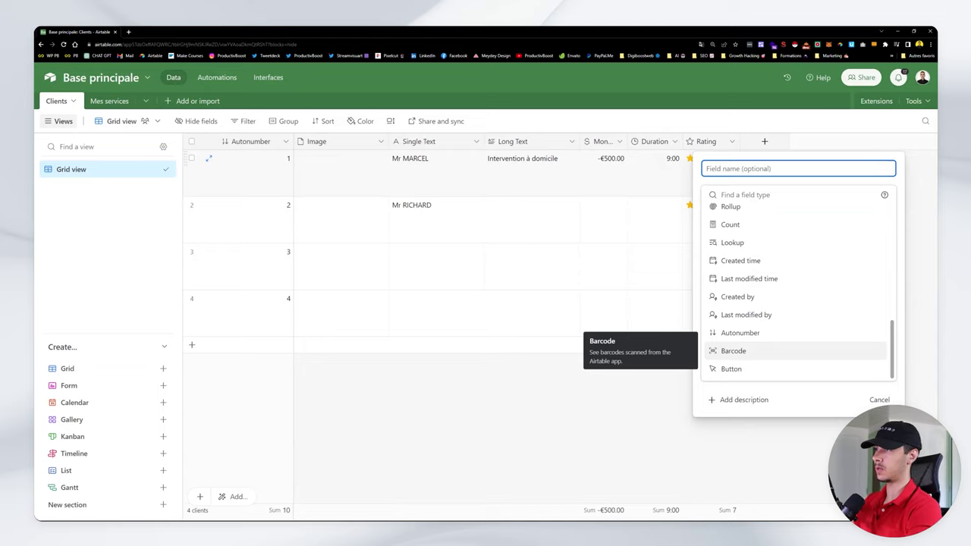
pyautogui.click(733, 351)
pyautogui.click(763, 171)
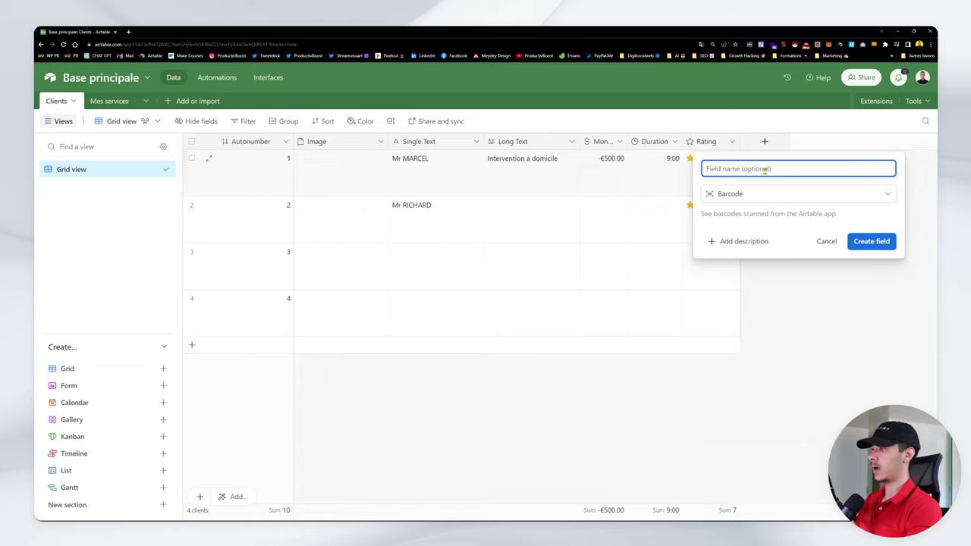
pyautogui.write('Barcode')
pyautogui.press('Return')
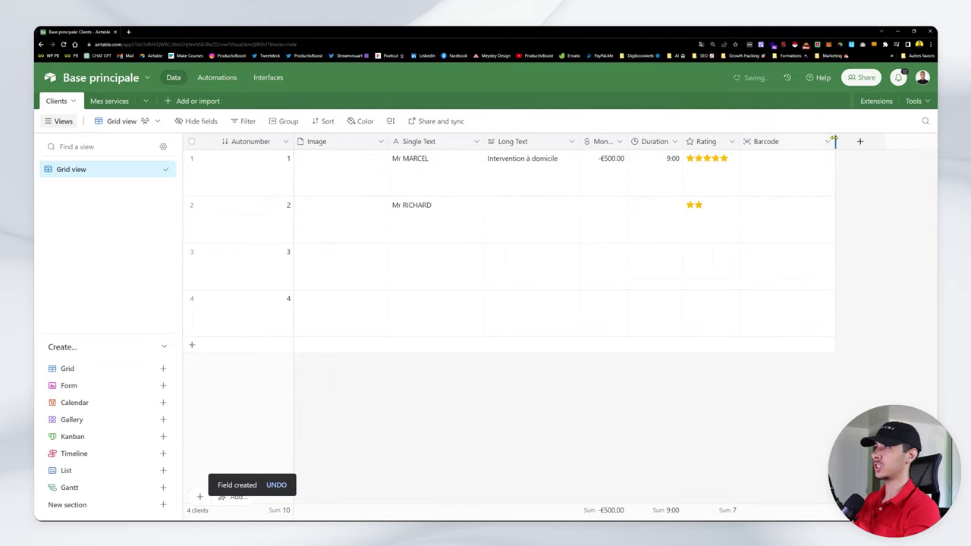
pyautogui.moveTo(835, 141); pyautogui.dragTo(810, 141)
pyautogui.doubleClick(762, 187)
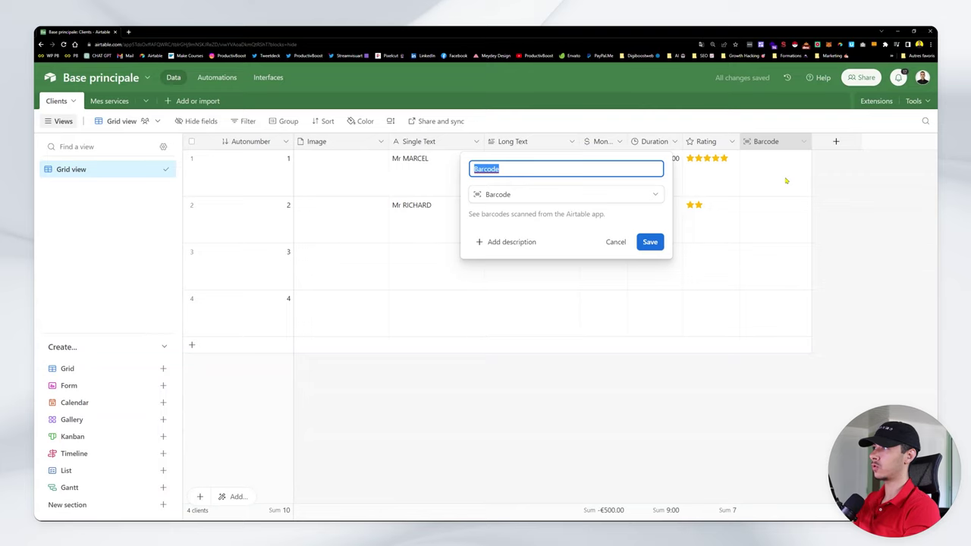
pyautogui.press('Escape')
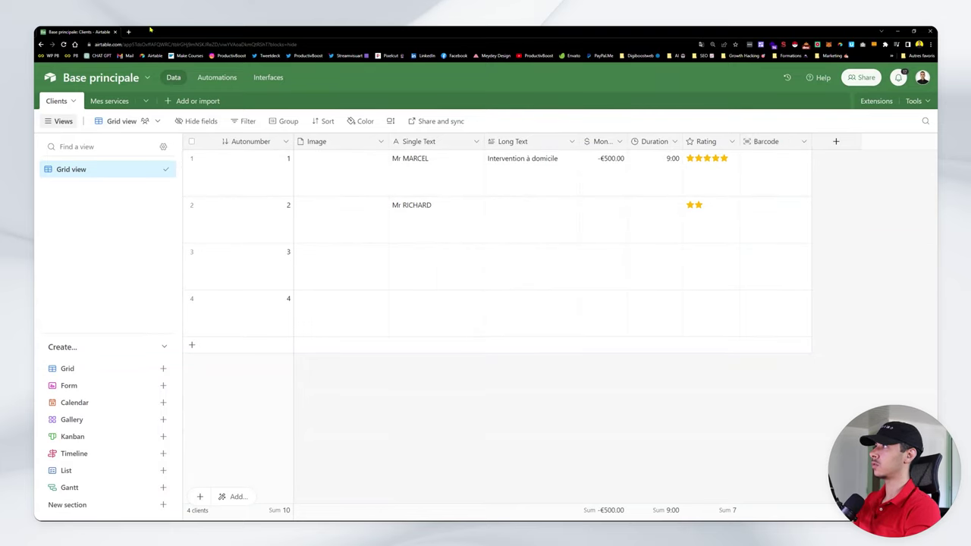
# - Search Google Images for "code barre" in a new browser tab and preview Wikipedia's EAN barcode image
pyautogui.click(130, 31)
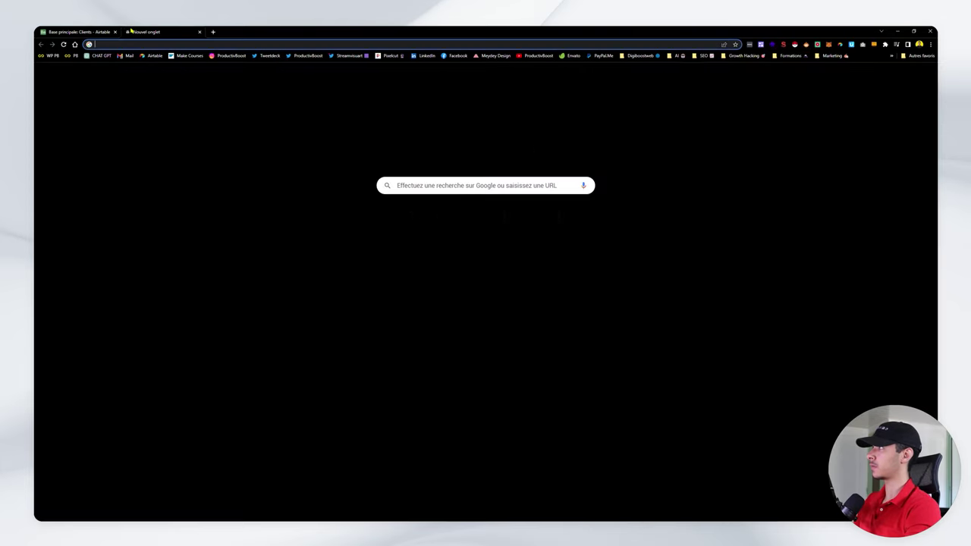
pyautogui.write('code barre')
pyautogui.press('Return')
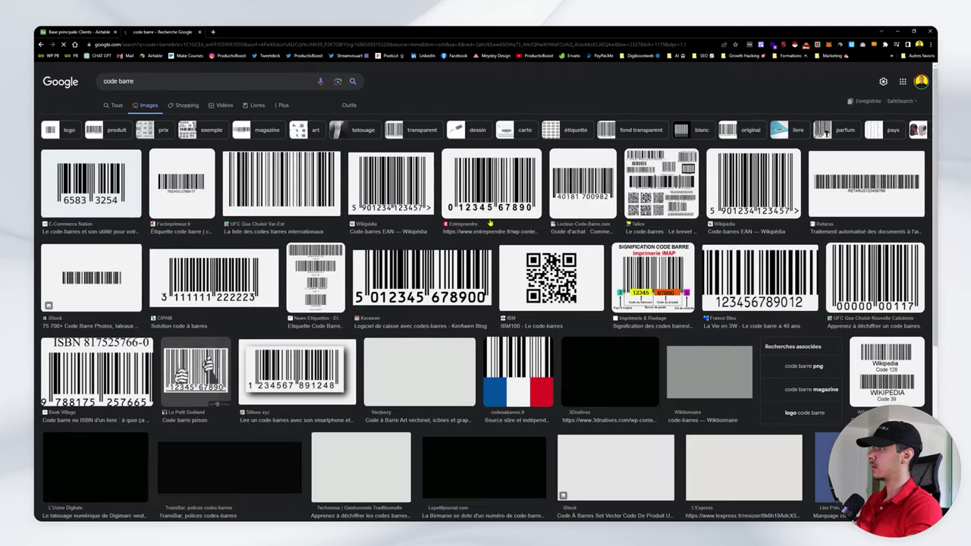
pyautogui.click(390, 184)
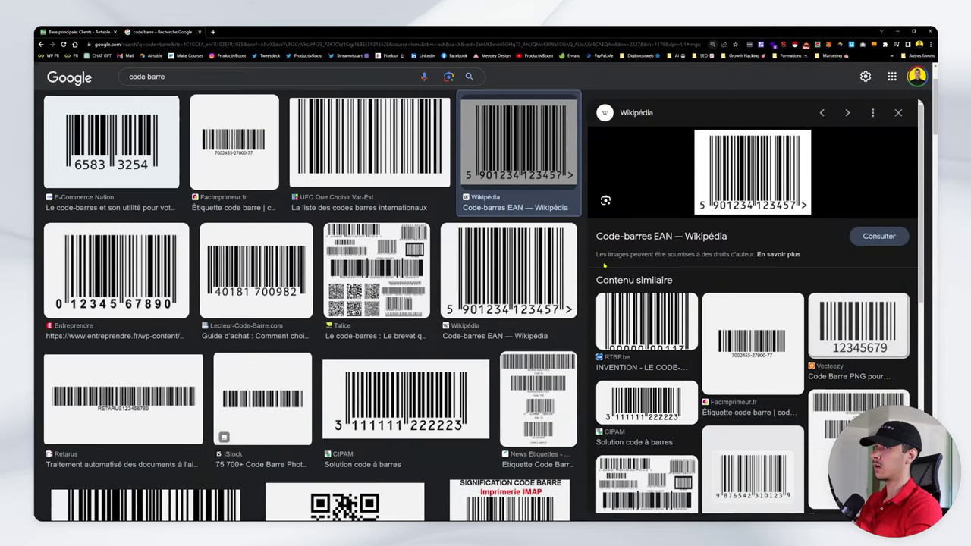
pyautogui.click(89, 31)
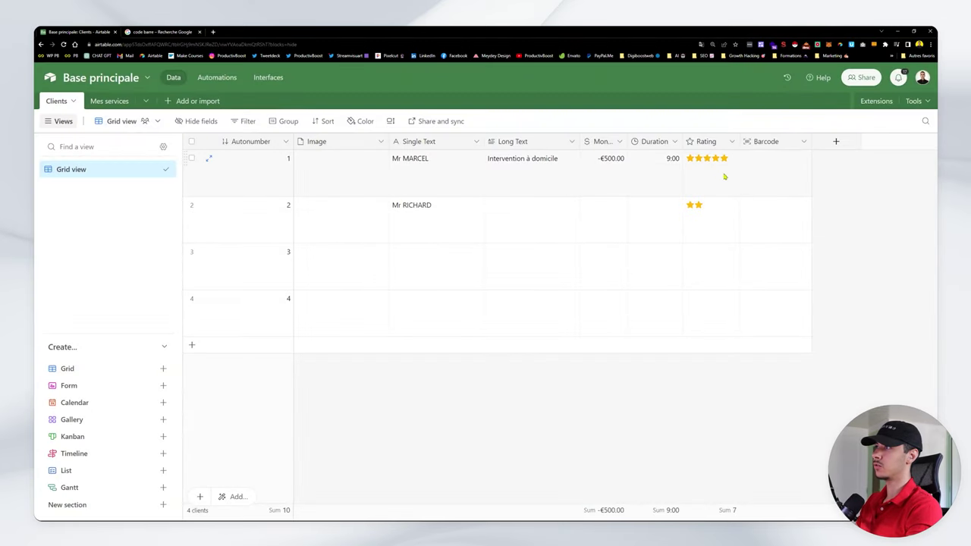
pyautogui.doubleClick(774, 170)
pyautogui.write('5901')
pyautogui.write('234123')
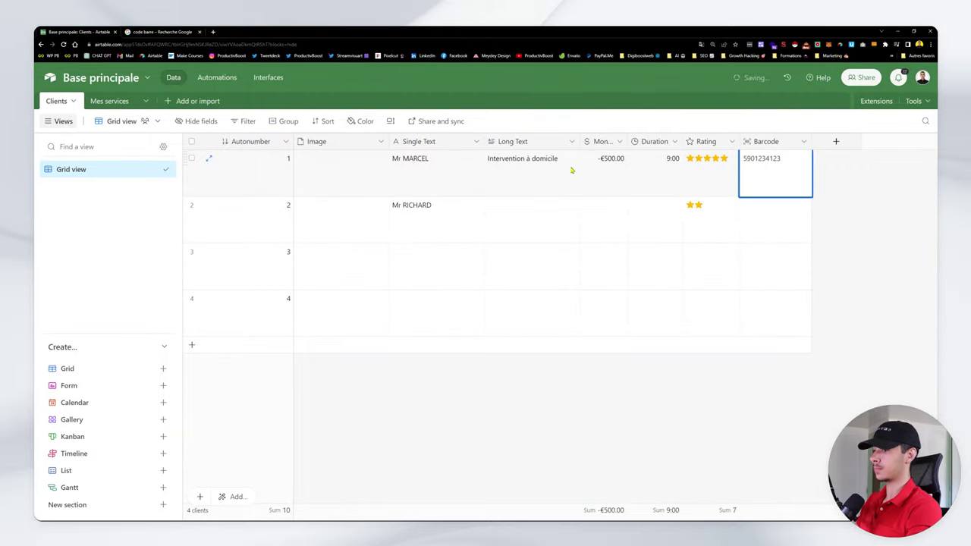
pyautogui.write('457')
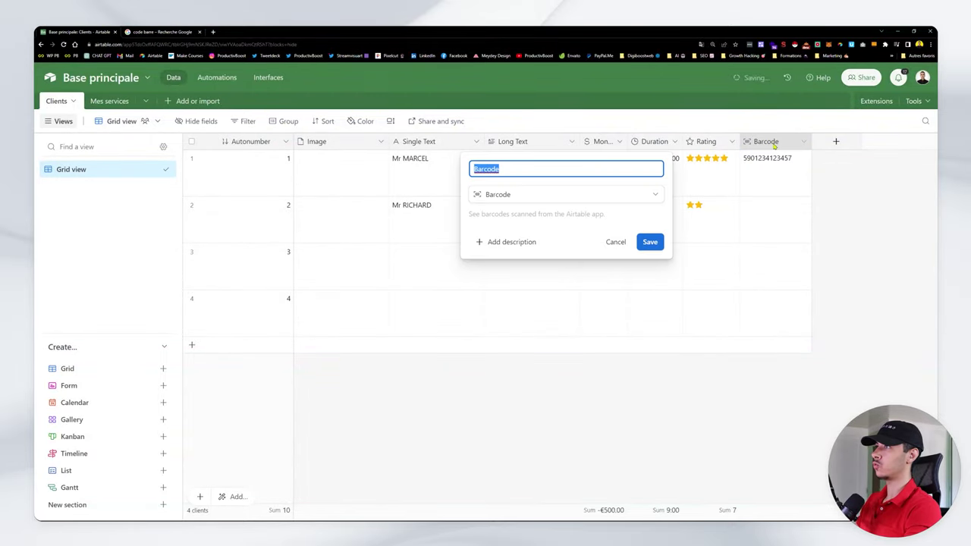
pyautogui.press('Escape')
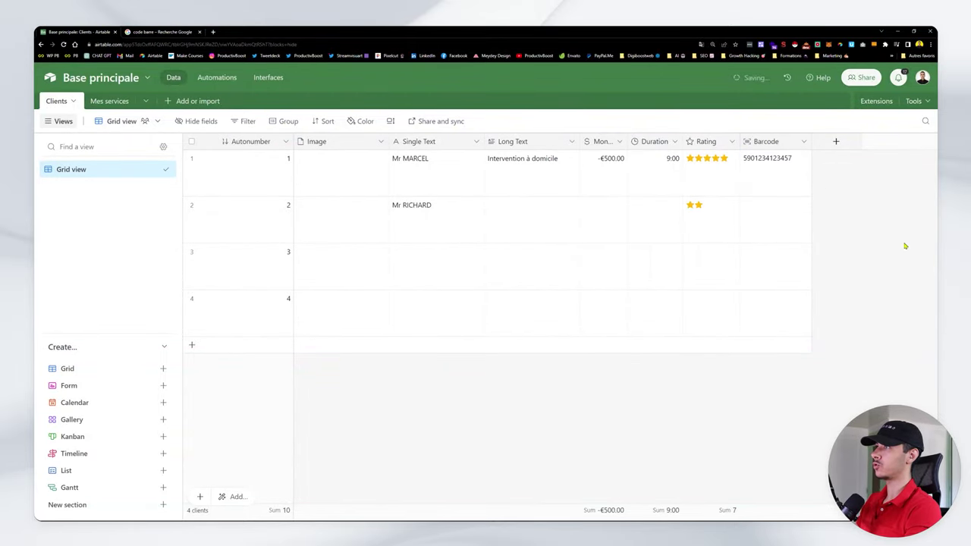
# - Clear the first record's Barcode cell and delete the Barcode field
pyautogui.click(766, 167)
pyautogui.doubleClick(766, 167)
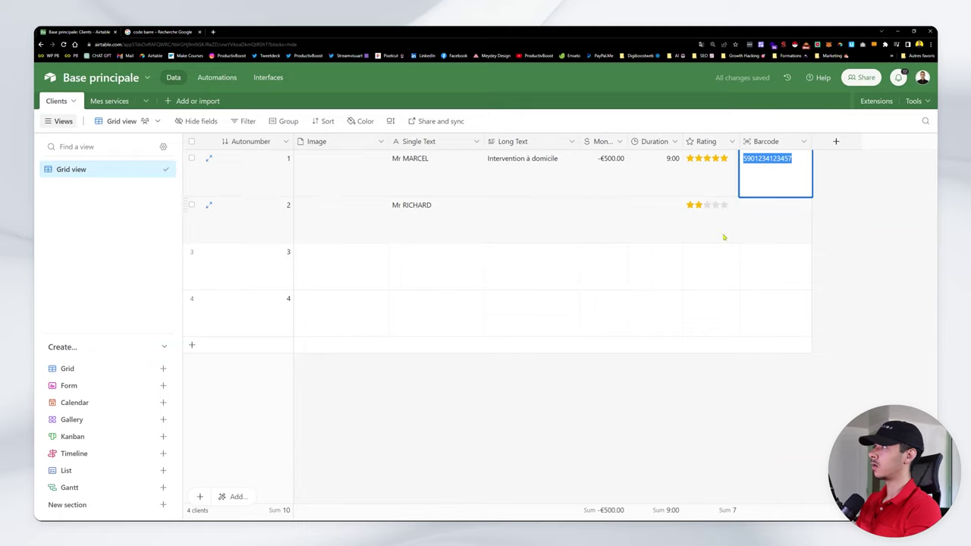
pyautogui.press('BackSpace')
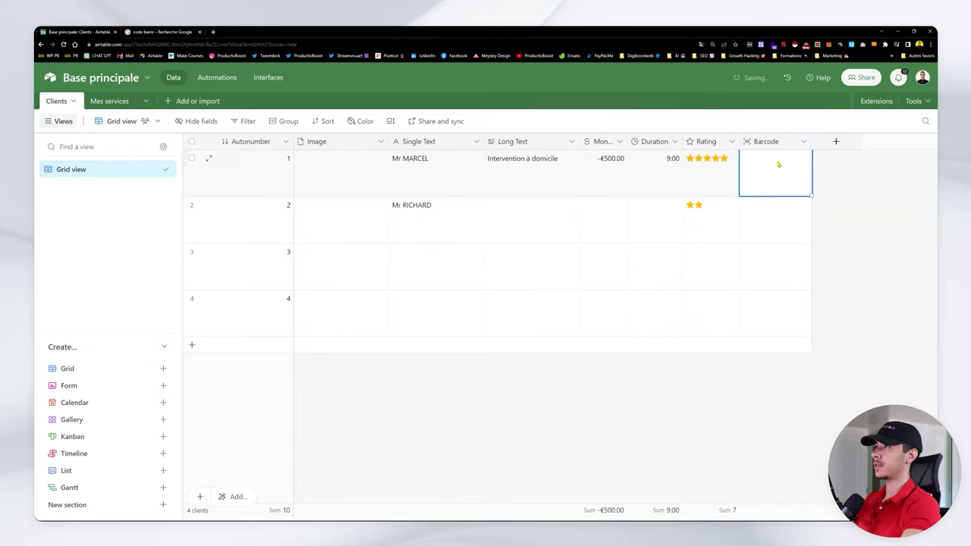
pyautogui.click(821, 180)
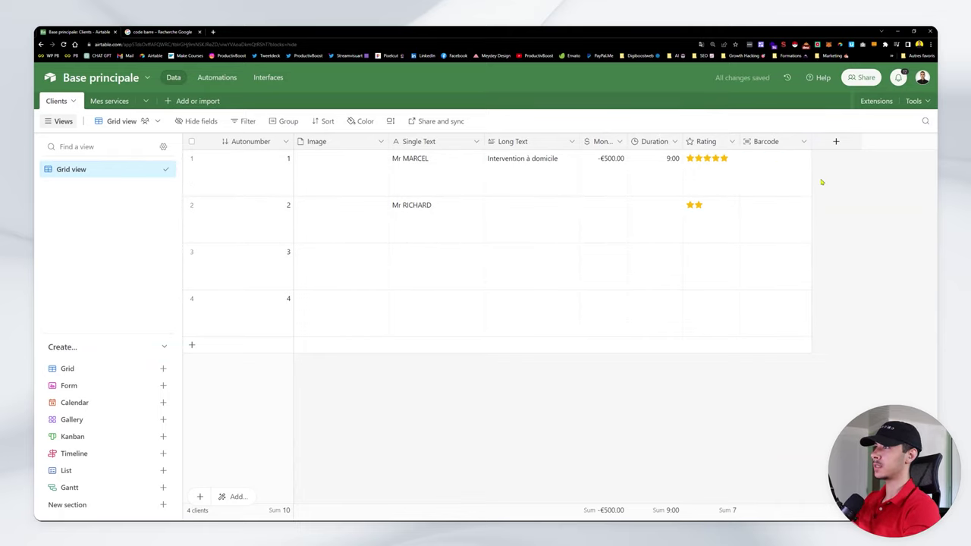
pyautogui.rightClick(776, 142)
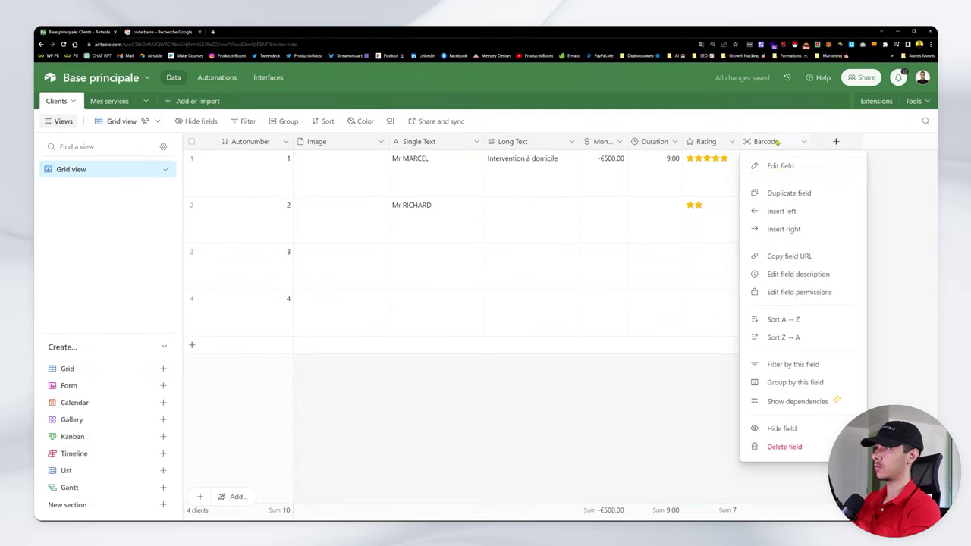
pyautogui.click(798, 450)
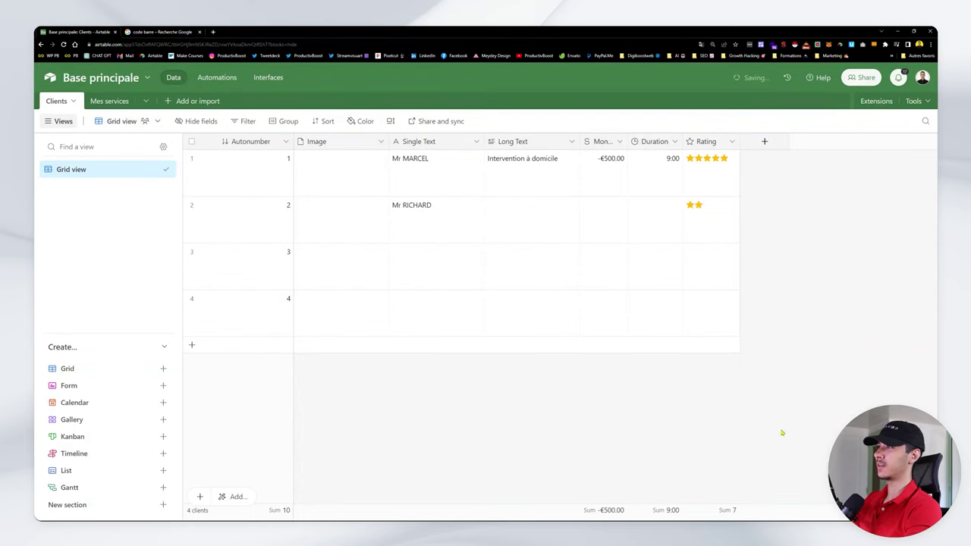
# - Set up a new Button field named "Bouton" with the Light purple style
pyautogui.click(765, 142)
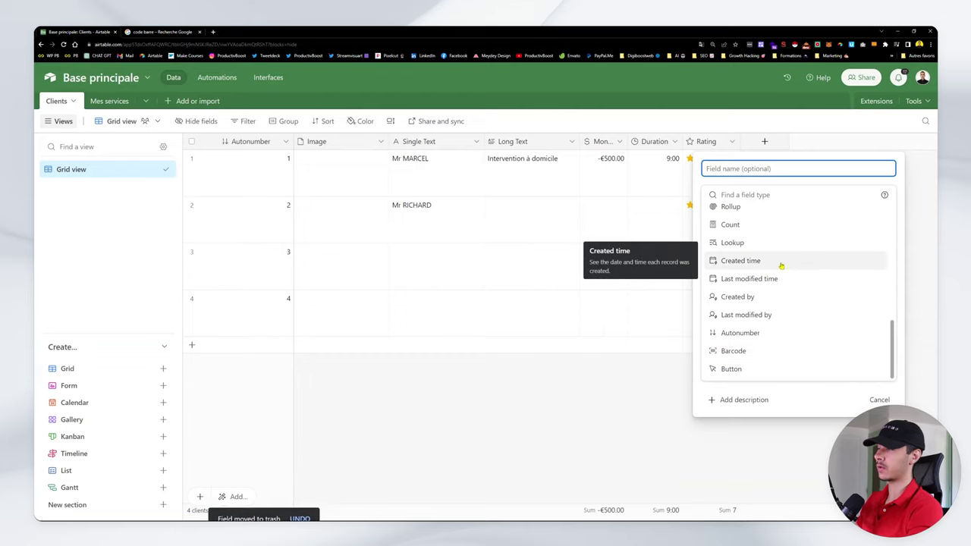
pyautogui.click(717, 370)
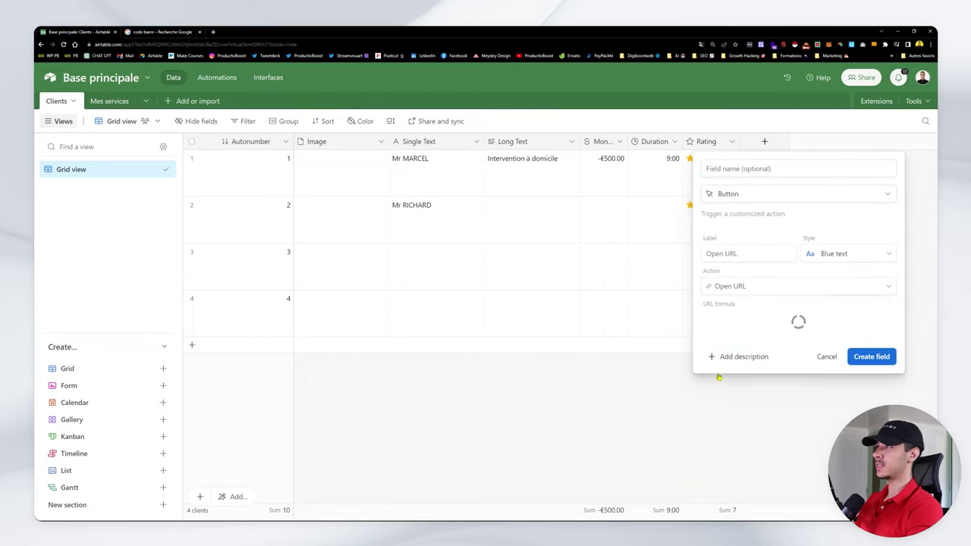
pyautogui.click(817, 258)
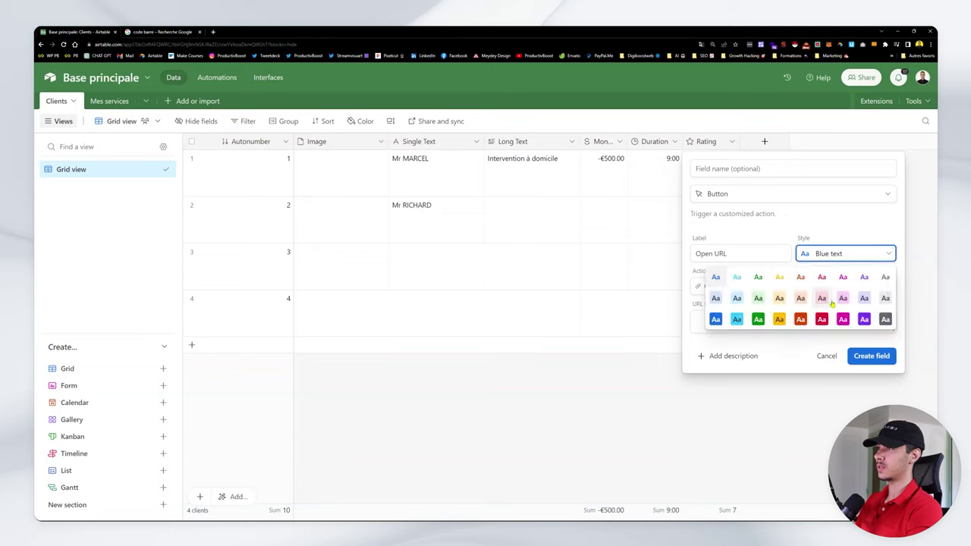
pyautogui.click(843, 298)
pyautogui.click(731, 168)
pyautogui.write('B')
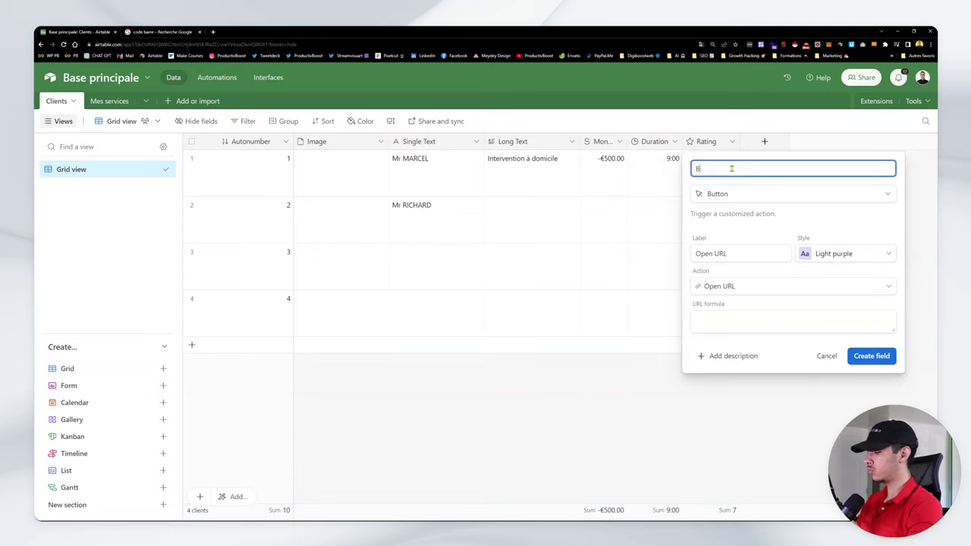
pyautogui.write('outon')
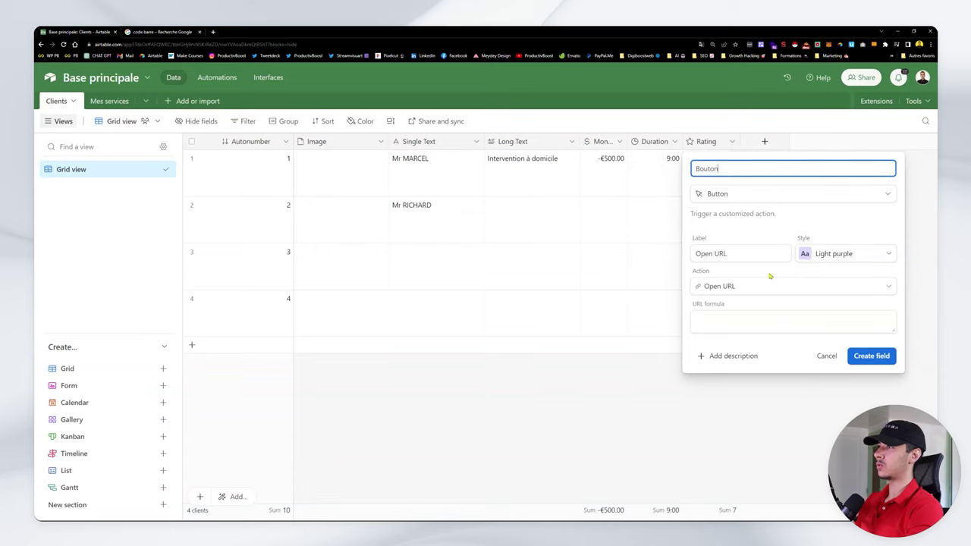
# - Try Send SMS with Twilio as the Bouton field's action after reviewing the available actions, and cancel the field creation
pyautogui.click(775, 295)
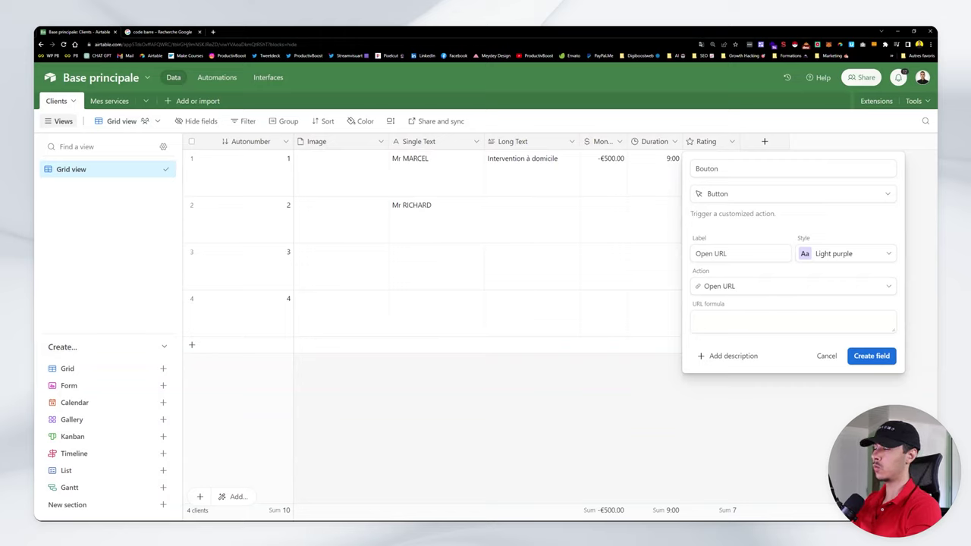
pyautogui.click(736, 323)
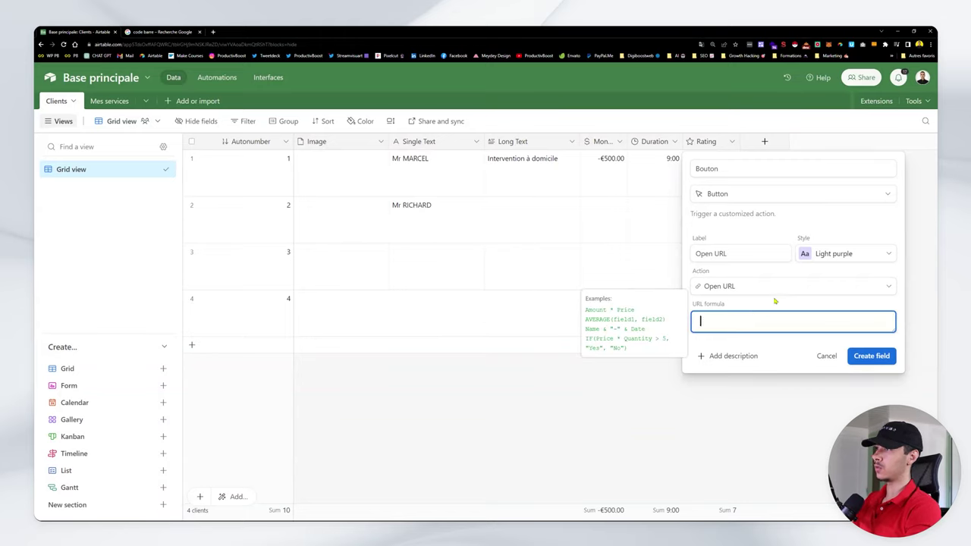
pyautogui.click(733, 286)
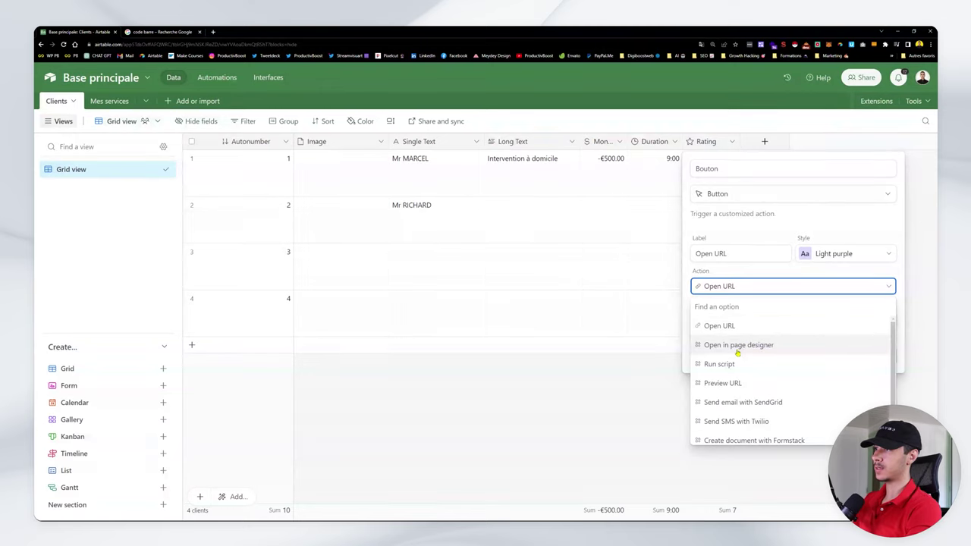
pyautogui.scroll(-1, 751, 357)
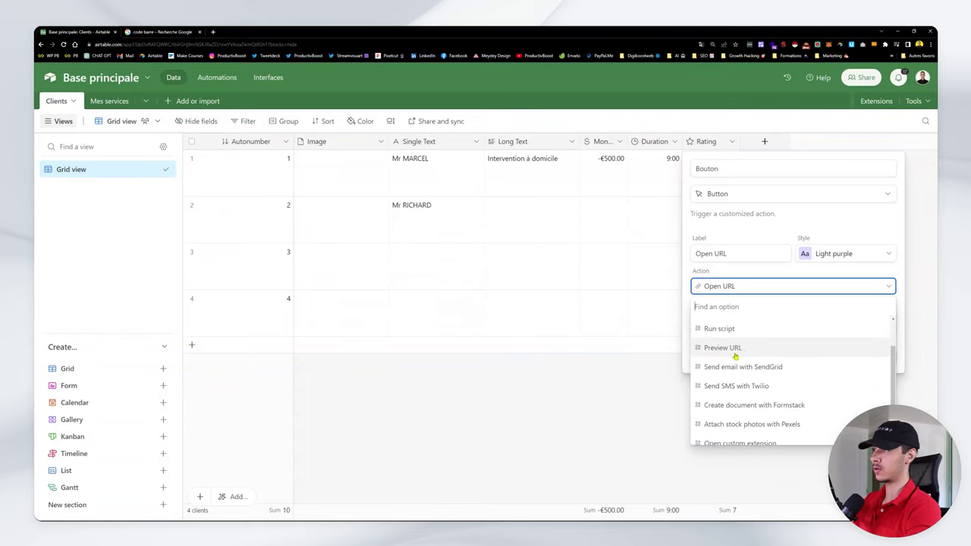
pyautogui.scroll(-1, 737, 365)
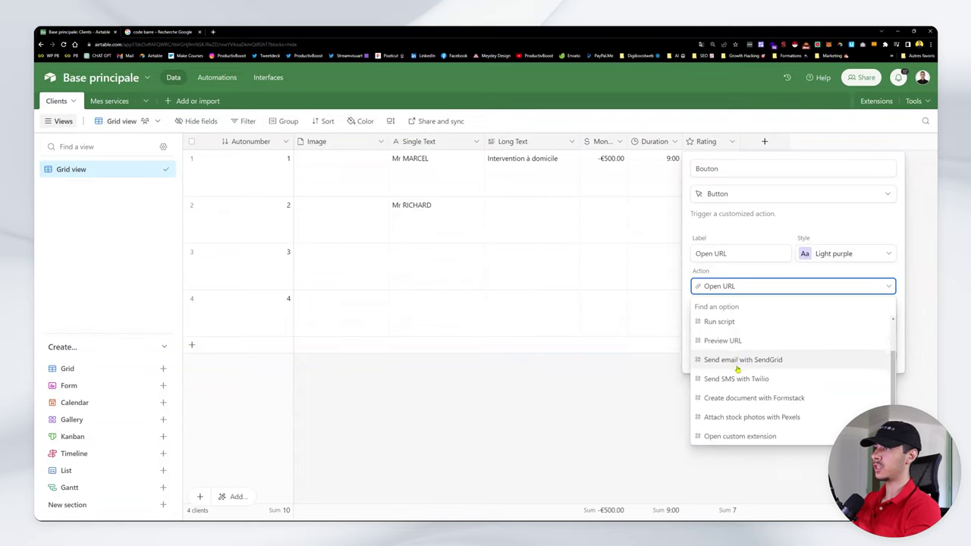
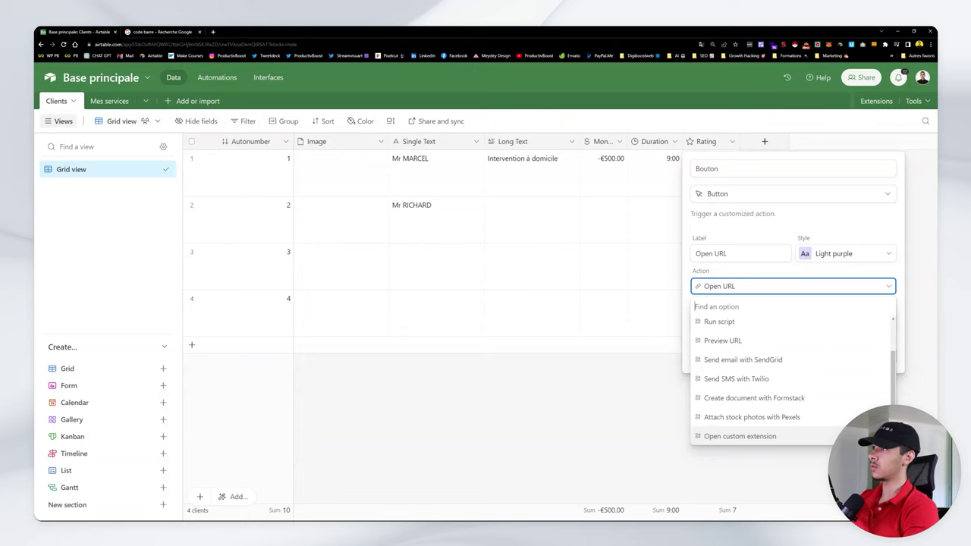
pyautogui.click(638, 402)
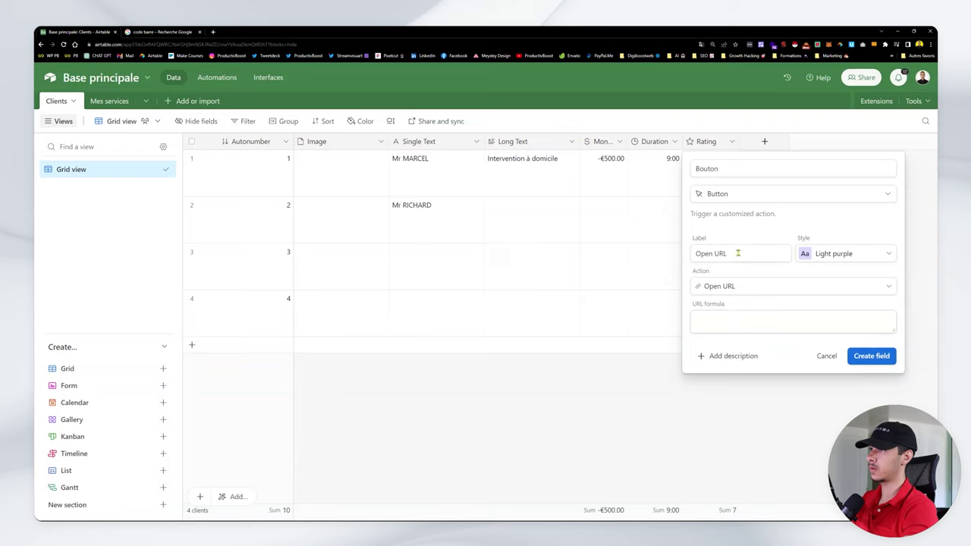
pyautogui.click(743, 286)
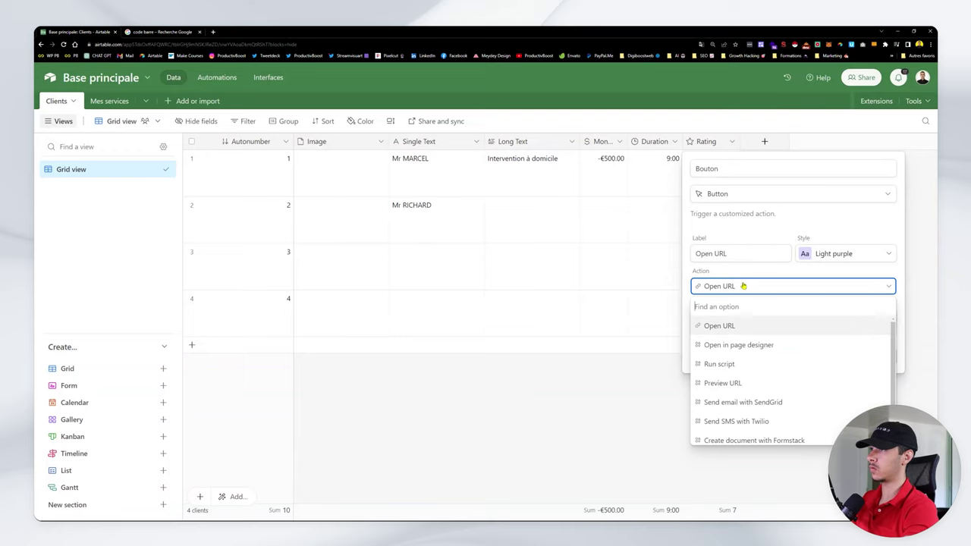
pyautogui.click(764, 421)
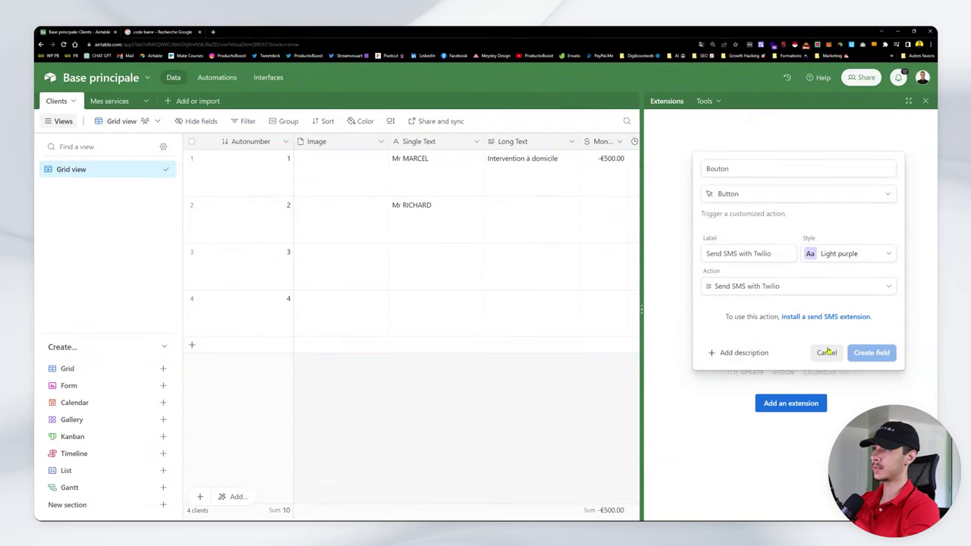
pyautogui.click(827, 351)
pyautogui.hscroll(5, 505, 258)
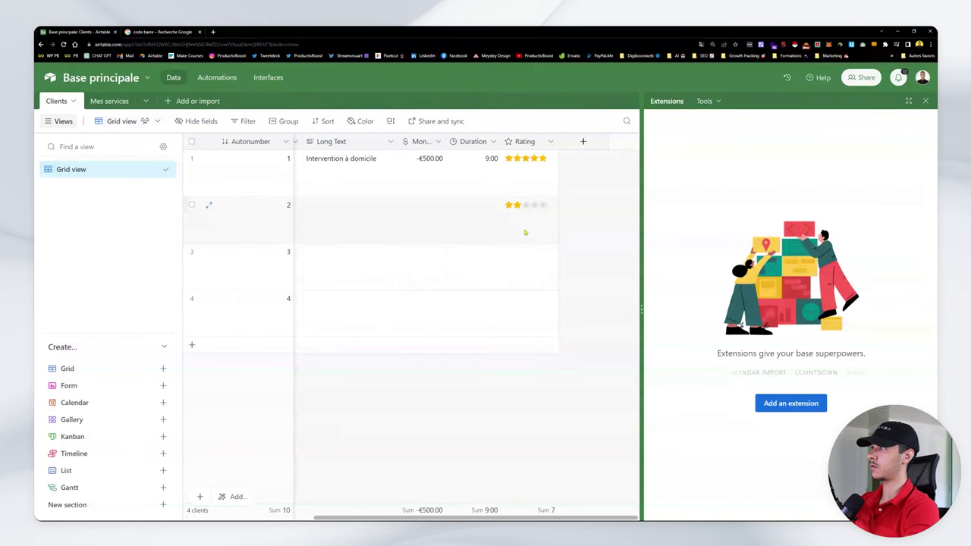
pyautogui.hscroll(-4, 501, 228)
pyautogui.click(446, 218)
pyautogui.hscroll(3, 440, 197)
pyautogui.click(427, 178)
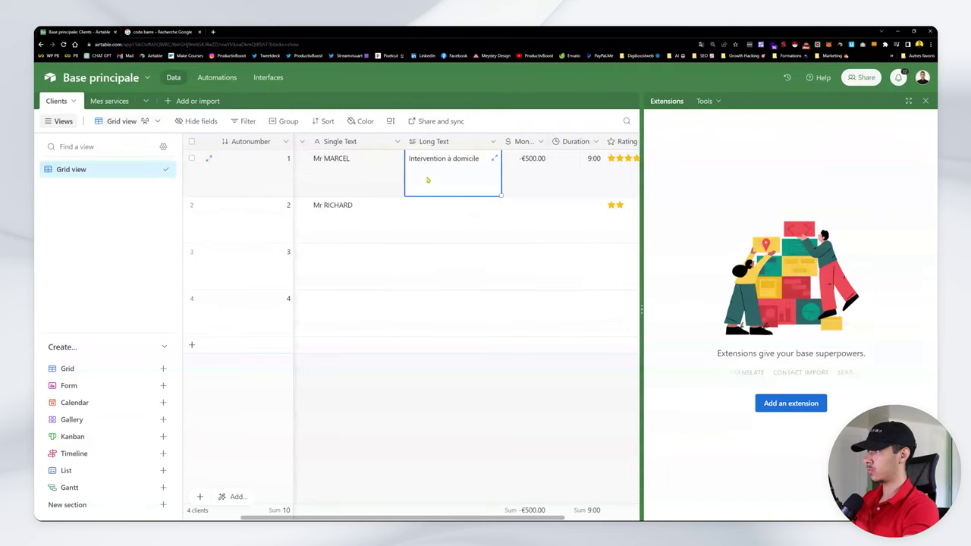
# - Copy the first record's Long Text value "Intervention à domicile" into the second record's Long Text cell
pyautogui.hotkey('ctrl', 'c')
pyautogui.click(427, 223)
pyautogui.hotkey('ctrl', 'v')
pyautogui.click(458, 391)
pyautogui.hscroll(-1, 425, 303)
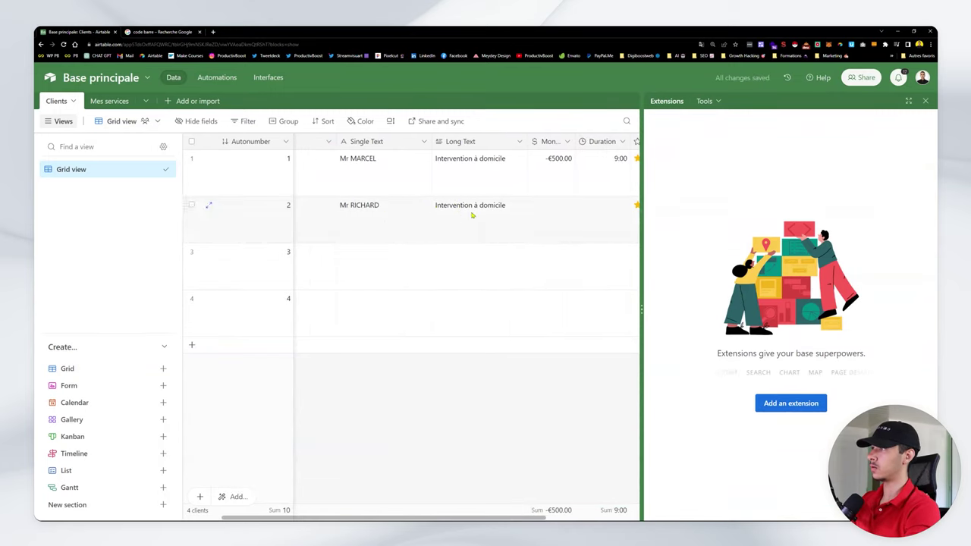
pyautogui.hscroll(1, 469, 217)
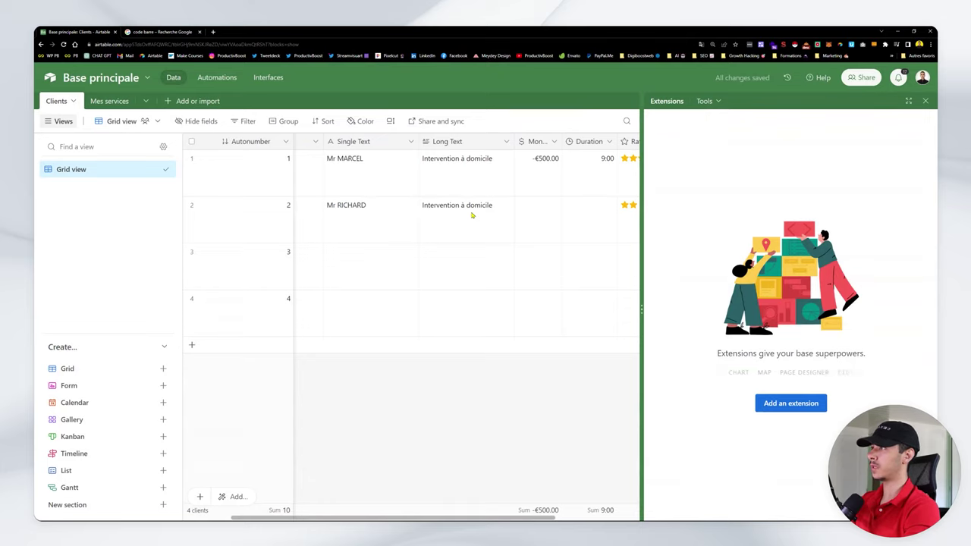
# - Review the available field types without adding a field, and narrow the Autonumber column
pyautogui.hscroll(5, 485, 235)
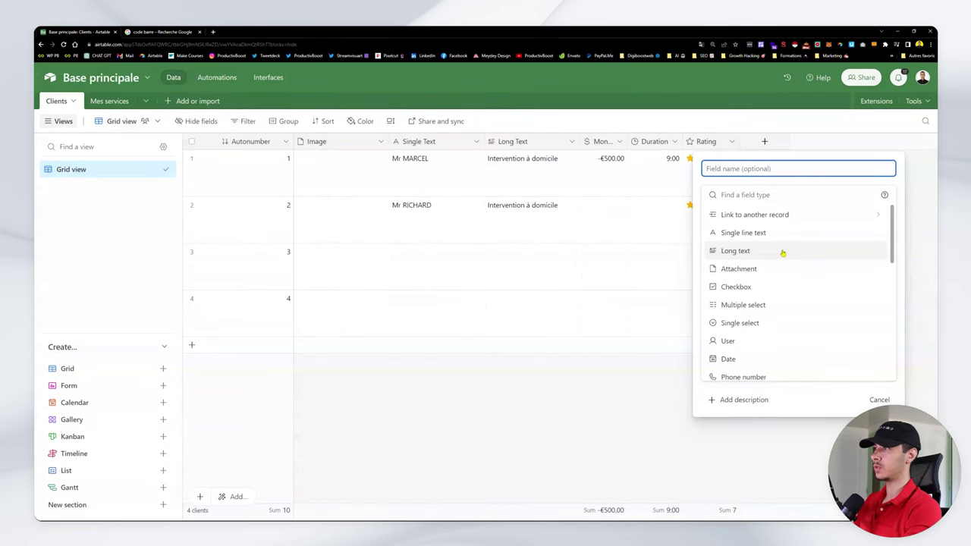
pyautogui.scroll(-5, 809, 324)
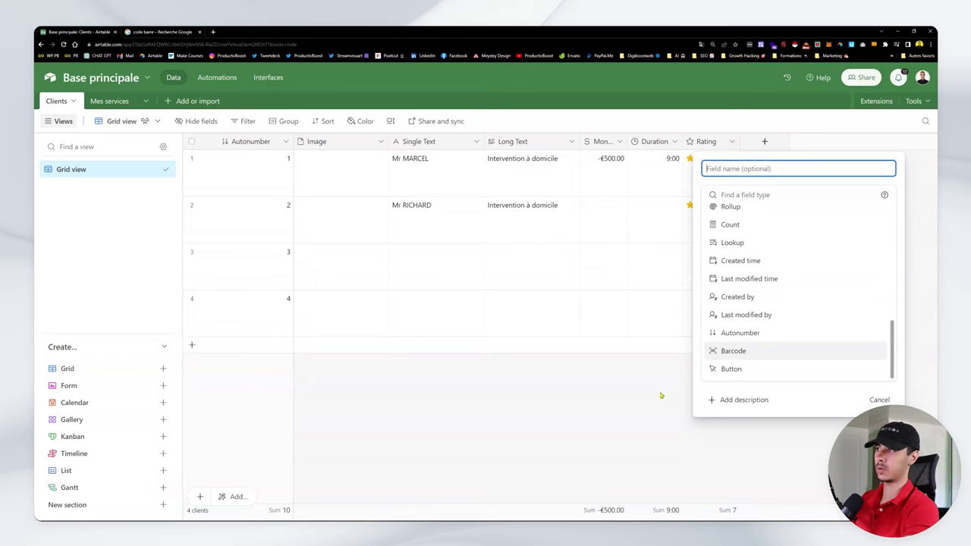
pyautogui.scroll(5, 746, 342)
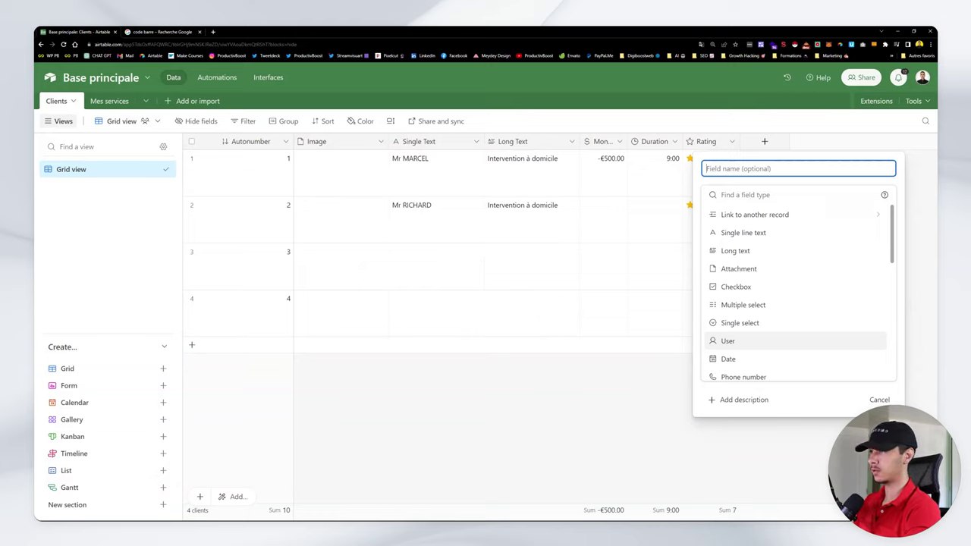
pyautogui.scroll(-10, 735, 343)
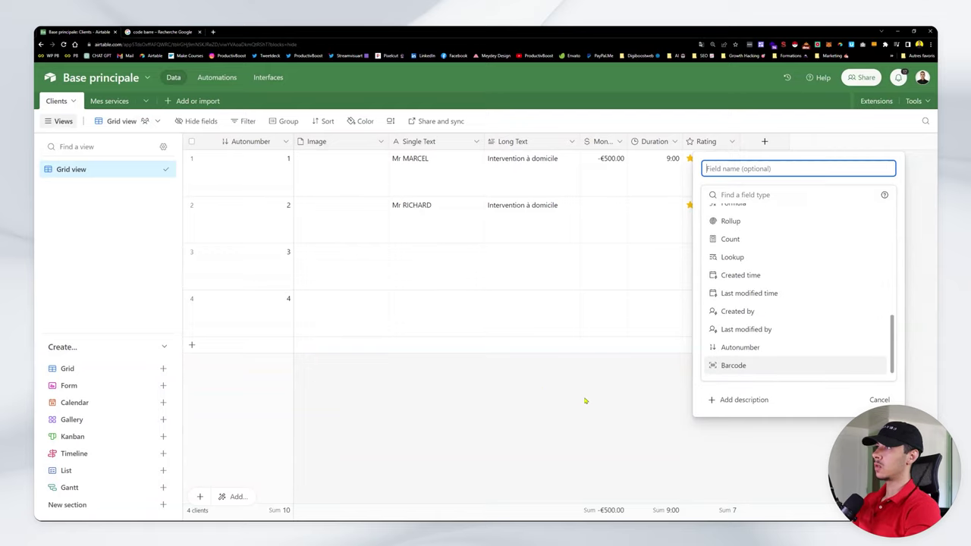
pyautogui.click(585, 401)
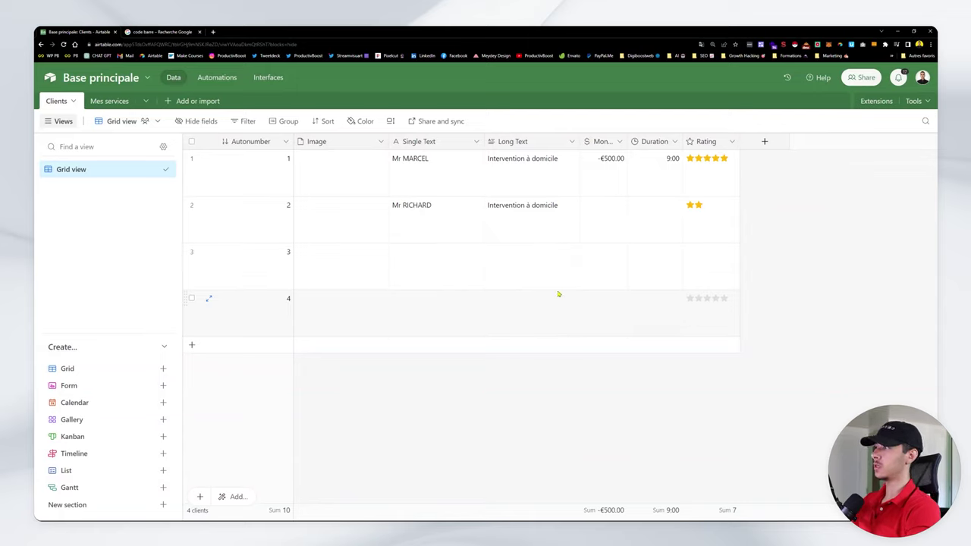
pyautogui.moveTo(294, 141); pyautogui.dragTo(250, 141)
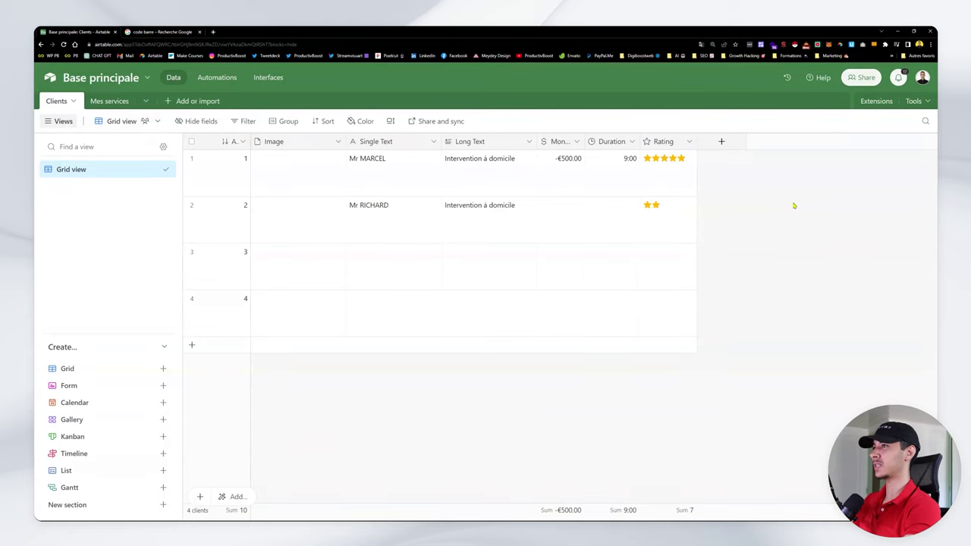
# - Open the extensions marketplace and browse its featured extensions, down to the Extensions by Airtable section
pyautogui.click(876, 101)
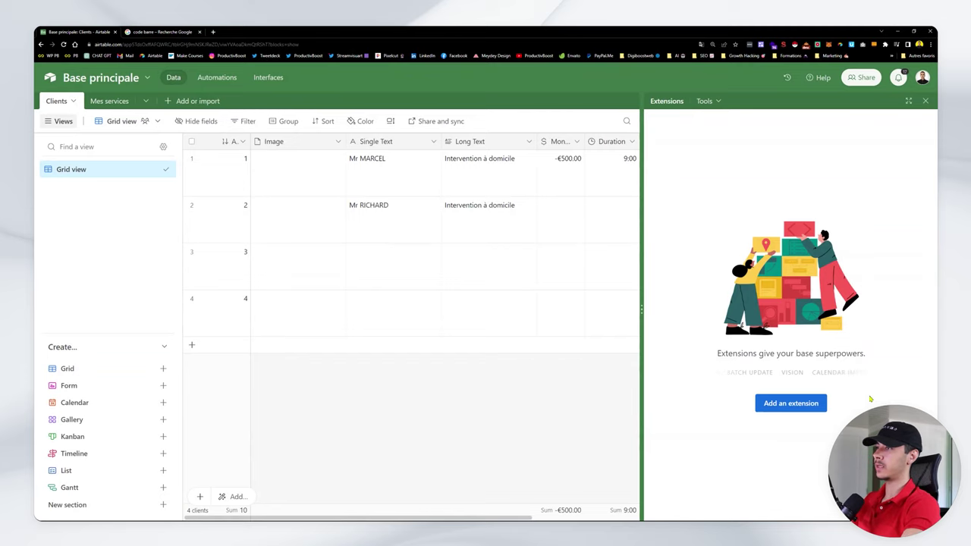
pyautogui.click(811, 406)
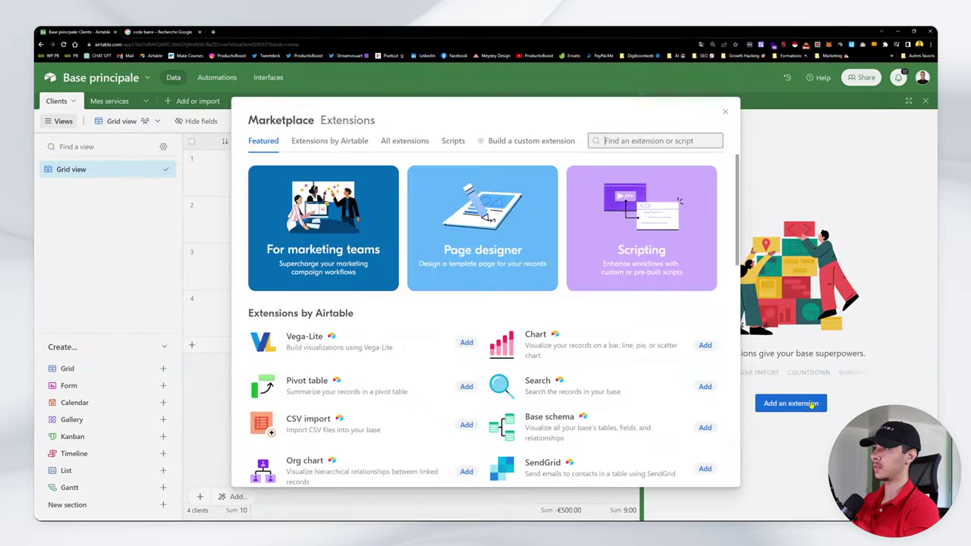
pyautogui.scroll(-2, 466, 358)
pyautogui.scroll(2, 555, 351)
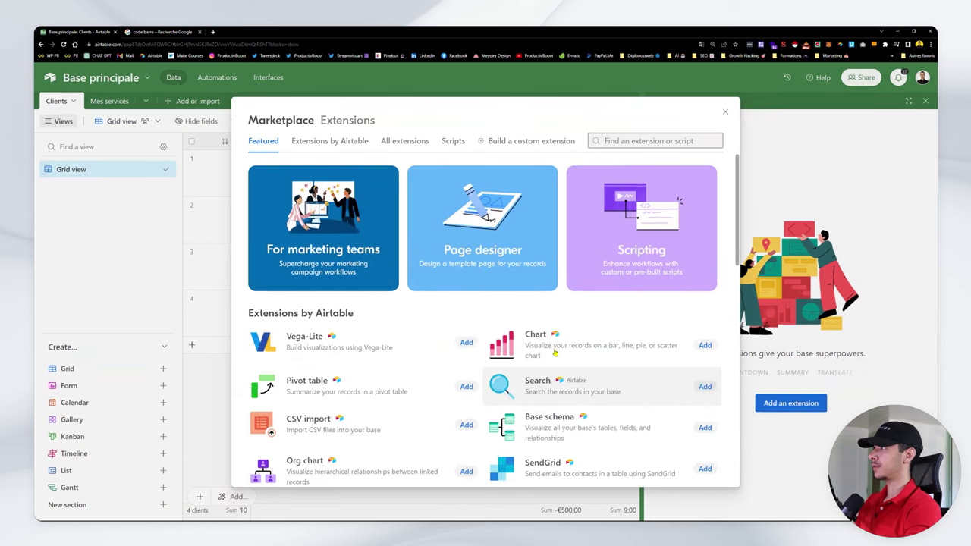
pyautogui.click(277, 141)
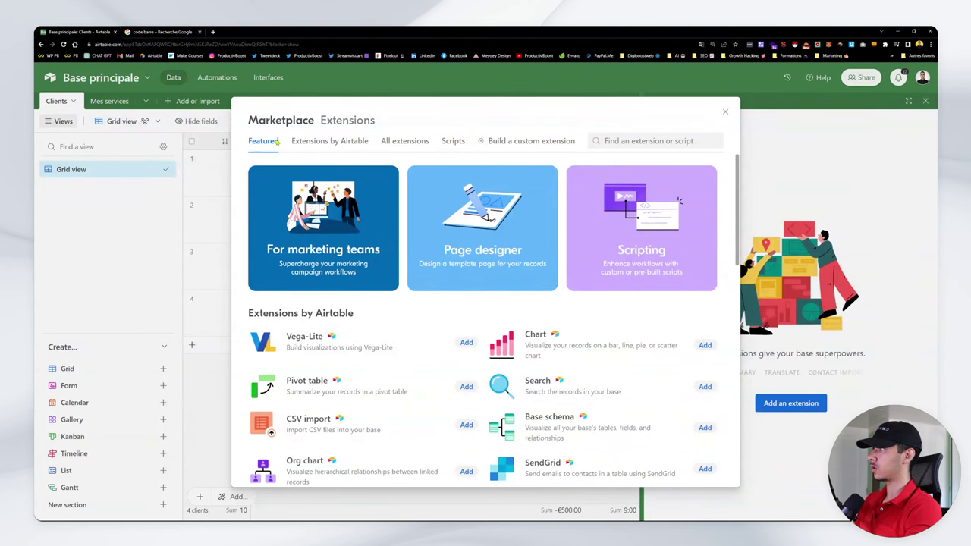
pyautogui.scroll(-2, 392, 279)
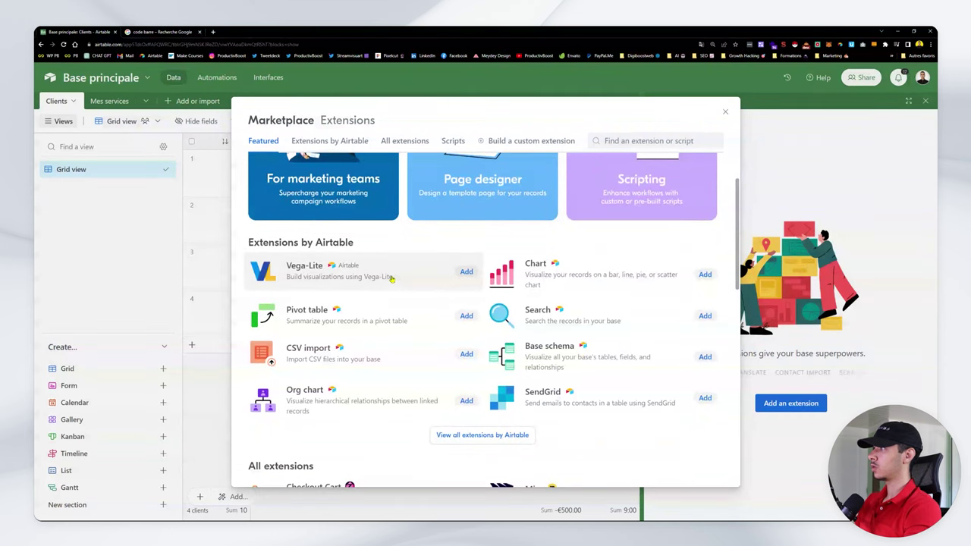
pyautogui.scroll(-1, 391, 278)
pyautogui.moveTo(248, 206); pyautogui.dragTo(356, 212)
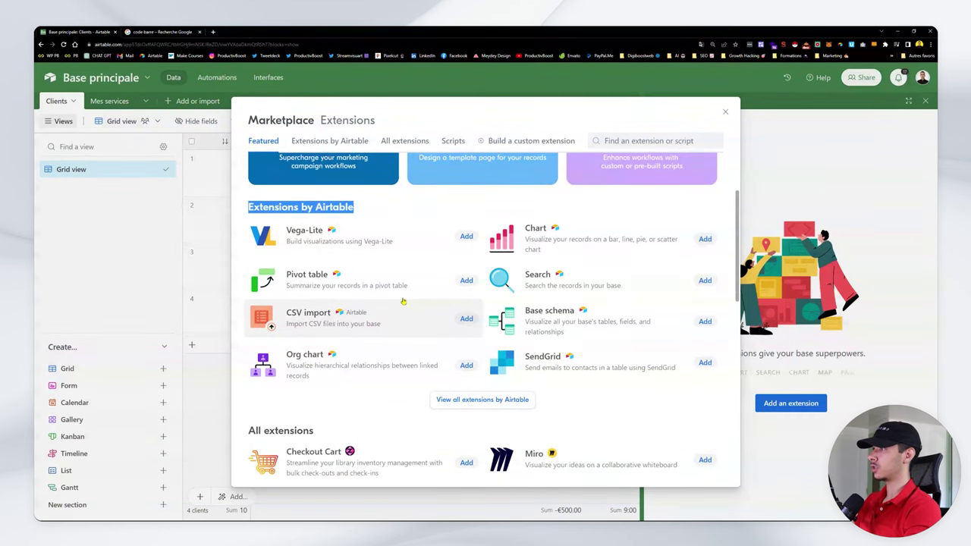
# - Examine the full list of extensions made by Airtable, from Org chart to Vision
pyautogui.click(465, 400)
pyautogui.scroll(-2, 448, 357)
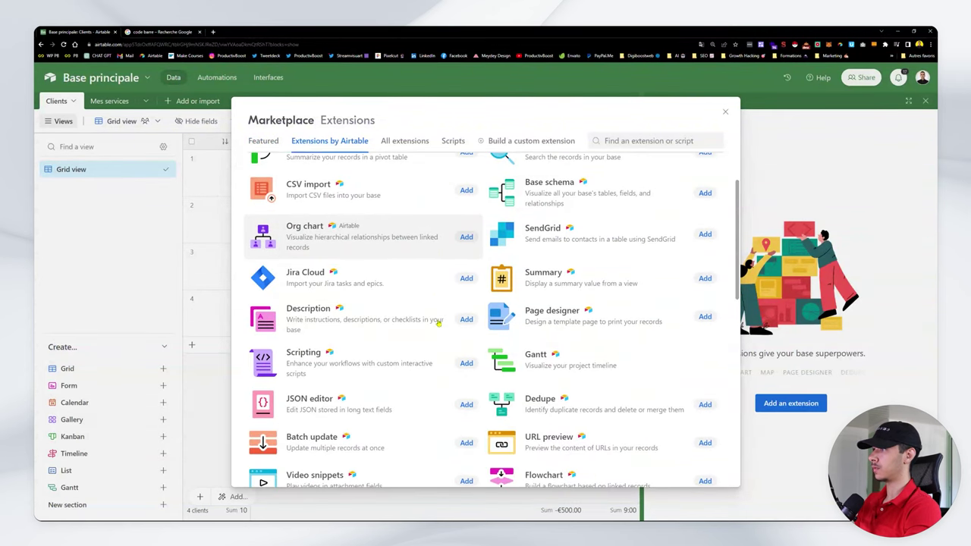
pyautogui.scroll(-2, 348, 315)
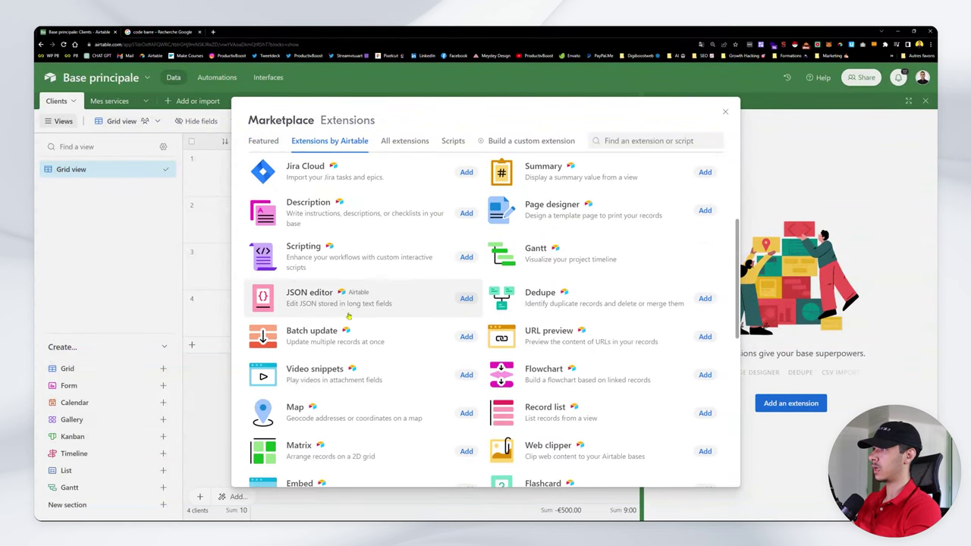
pyautogui.scroll(-3, 455, 295)
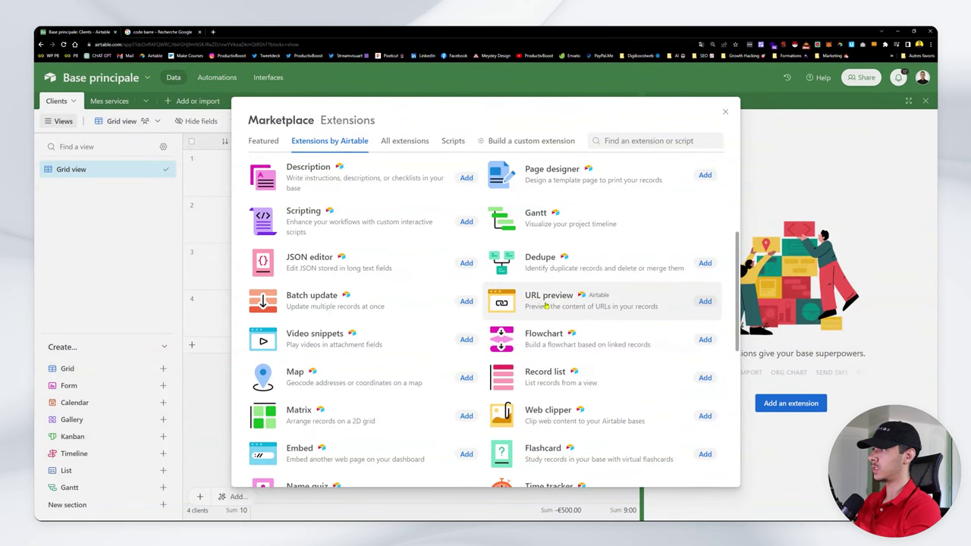
pyautogui.scroll(-5, 531, 326)
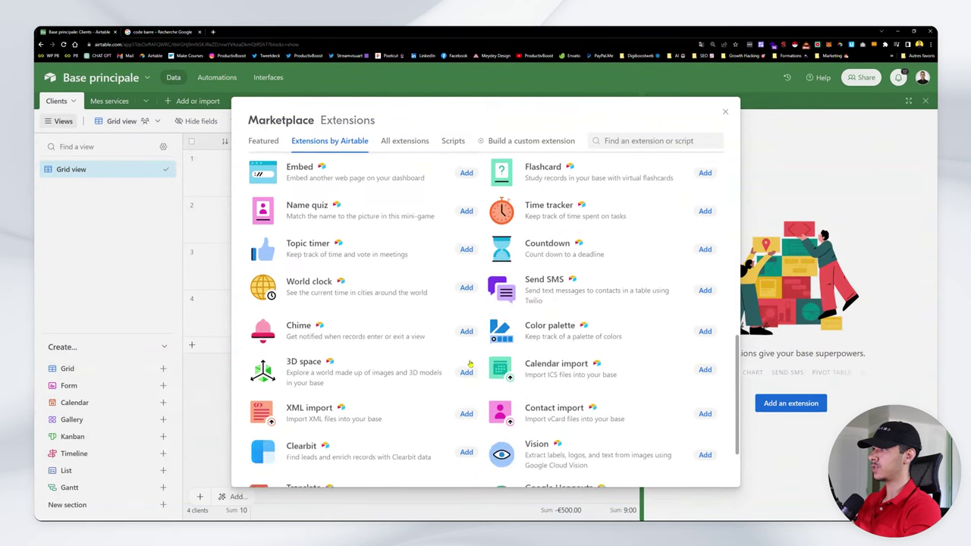
pyautogui.scroll(-2, 469, 364)
pyautogui.scroll(3, 469, 364)
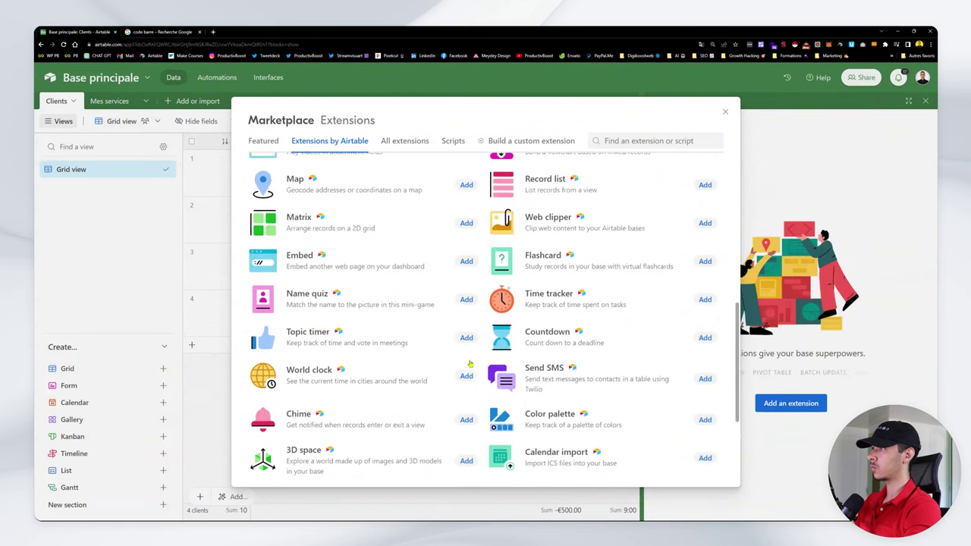
# - Add the Time tracker extension and configure it for the Clients table, Grid view and the Duration field
pyautogui.click(704, 333)
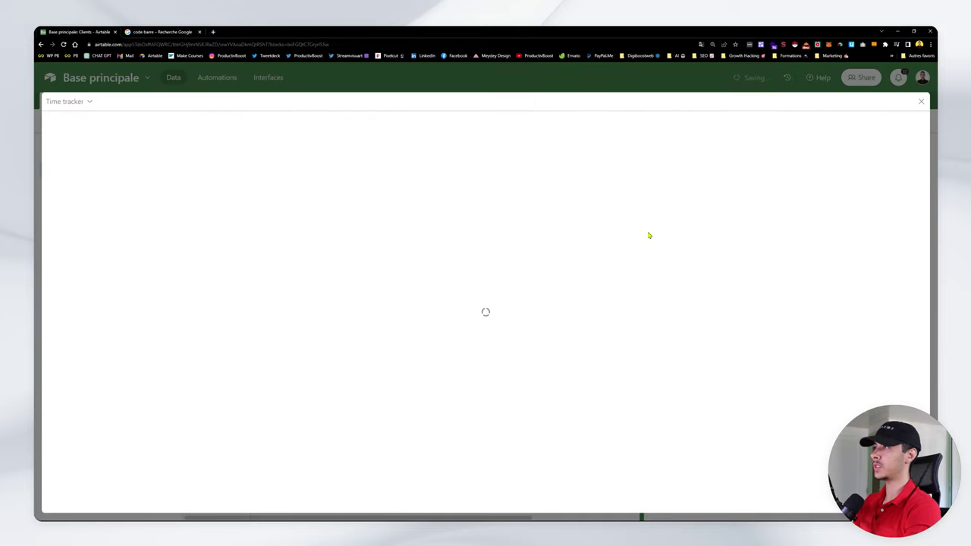
pyautogui.click(918, 100)
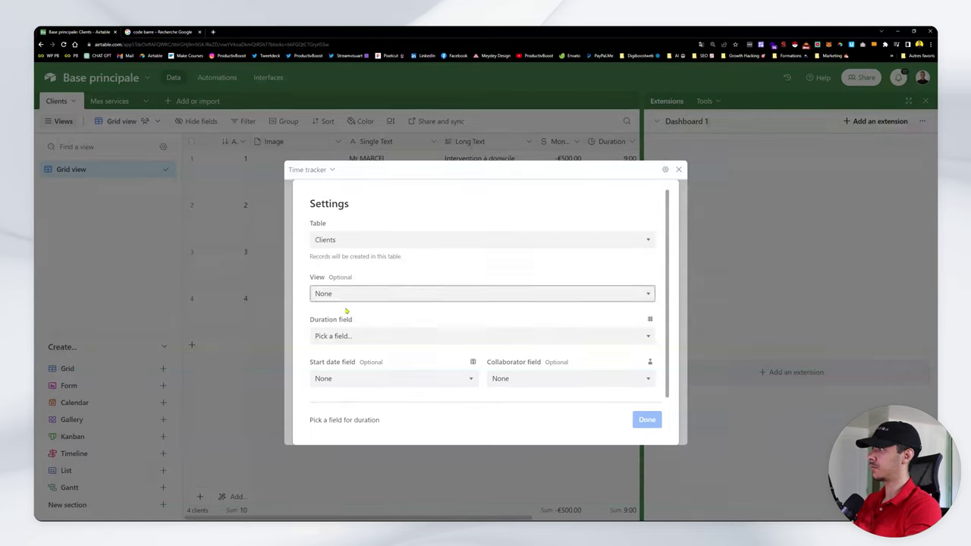
pyautogui.click(79, 174)
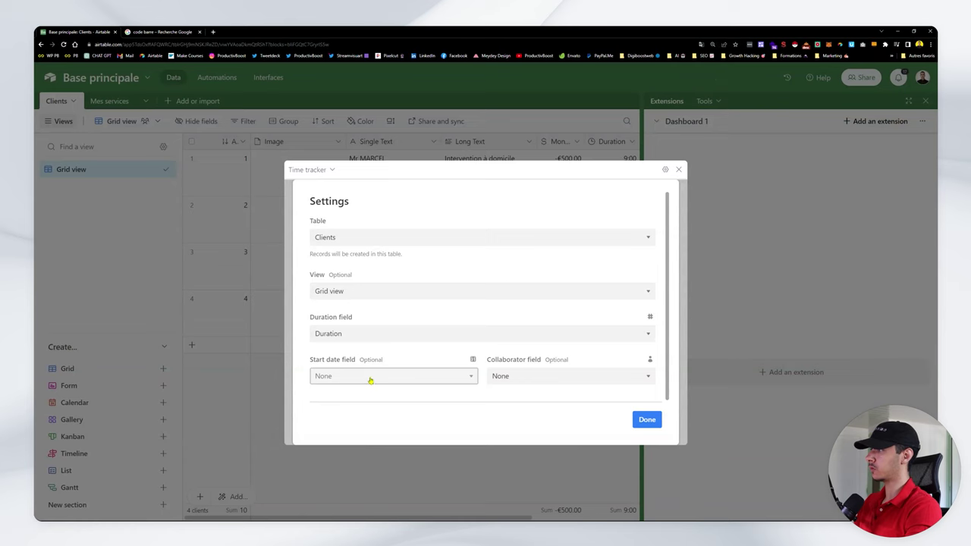
pyautogui.click(641, 418)
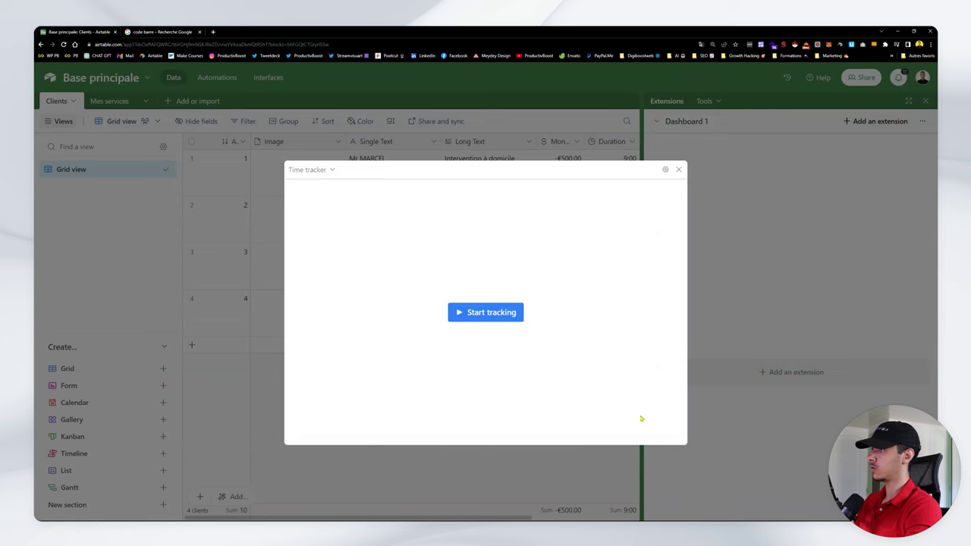
# - Start tracking time on the first client record with the Time tracker extension
pyautogui.click(687, 193)
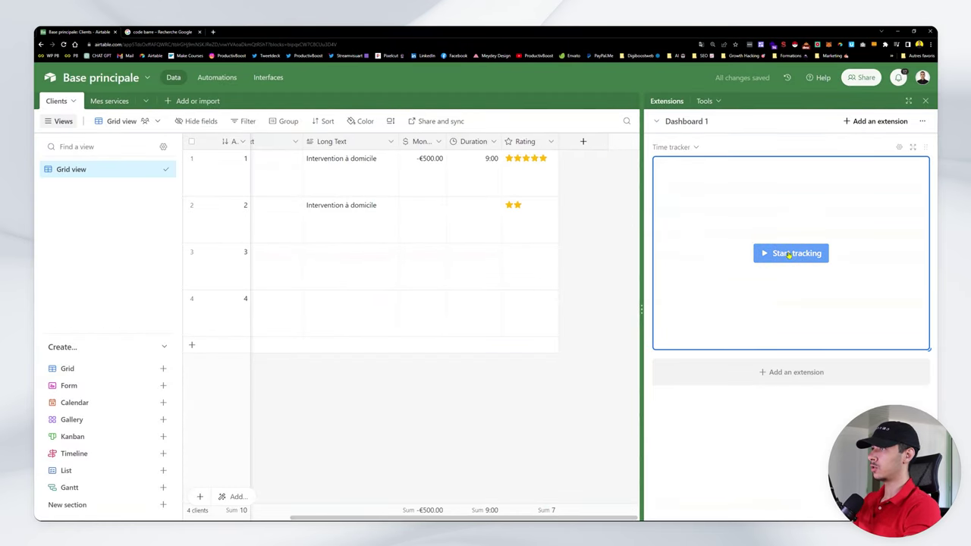
pyautogui.click(792, 253)
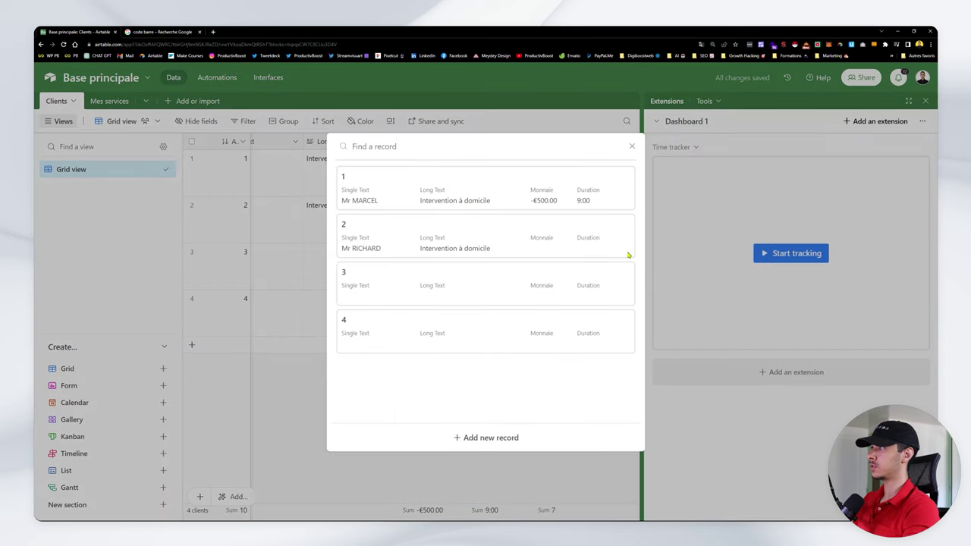
pyautogui.click(416, 193)
pyautogui.moveTo(686, 243); pyautogui.dragTo(888, 256)
pyautogui.click(887, 256)
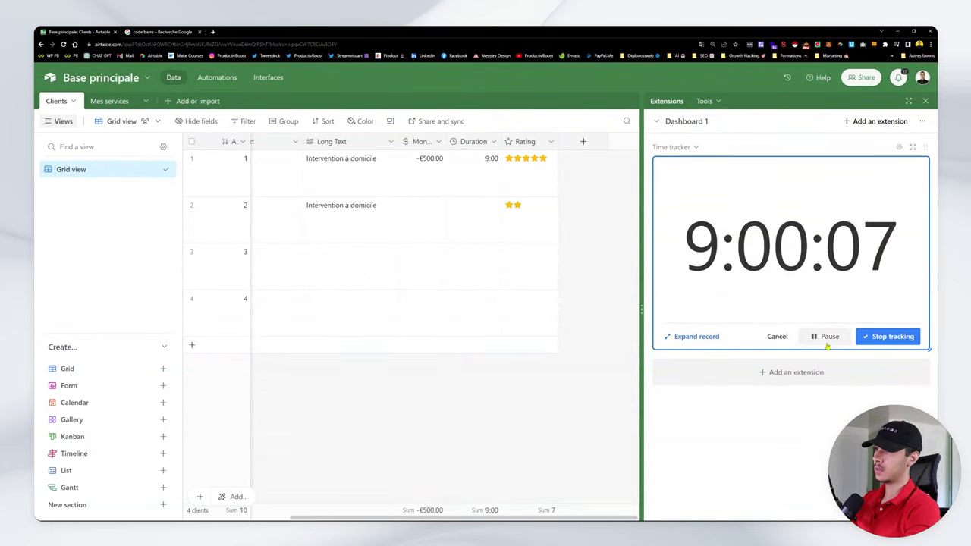
# - Cancel the running time tracking and delete the Time tracker extension
pyautogui.click(777, 336)
pyautogui.click(858, 273)
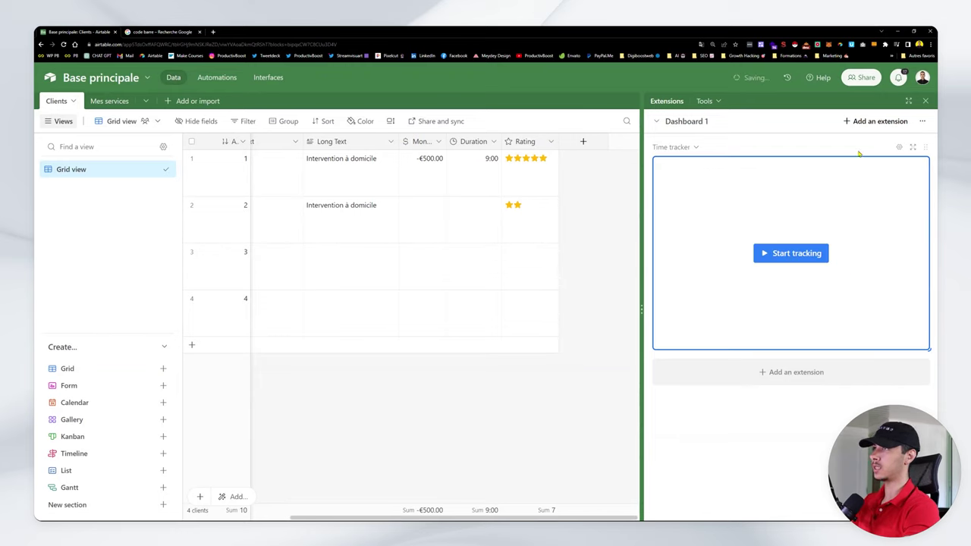
pyautogui.click(675, 147)
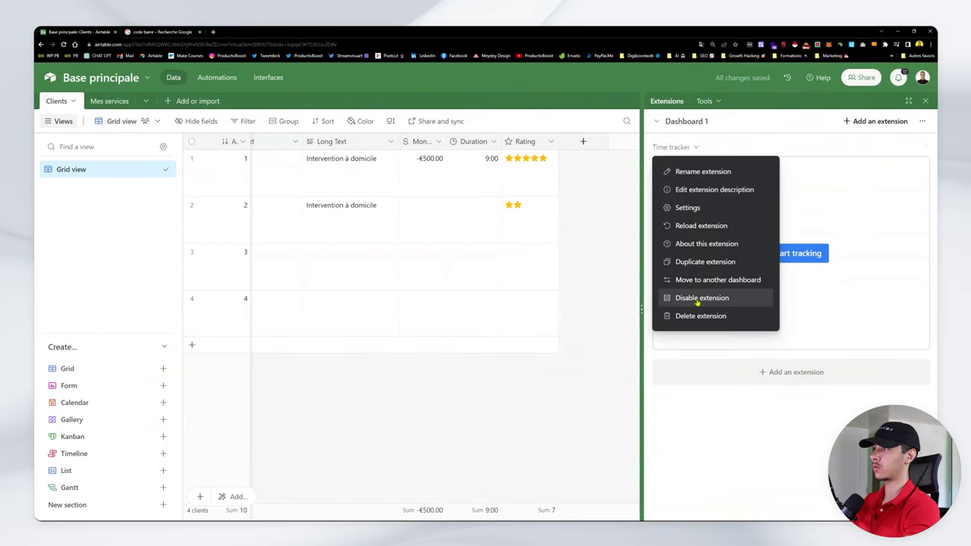
pyautogui.click(698, 316)
# - Add the World clock extension from the marketplace's extensions by Airtable
pyautogui.click(790, 413)
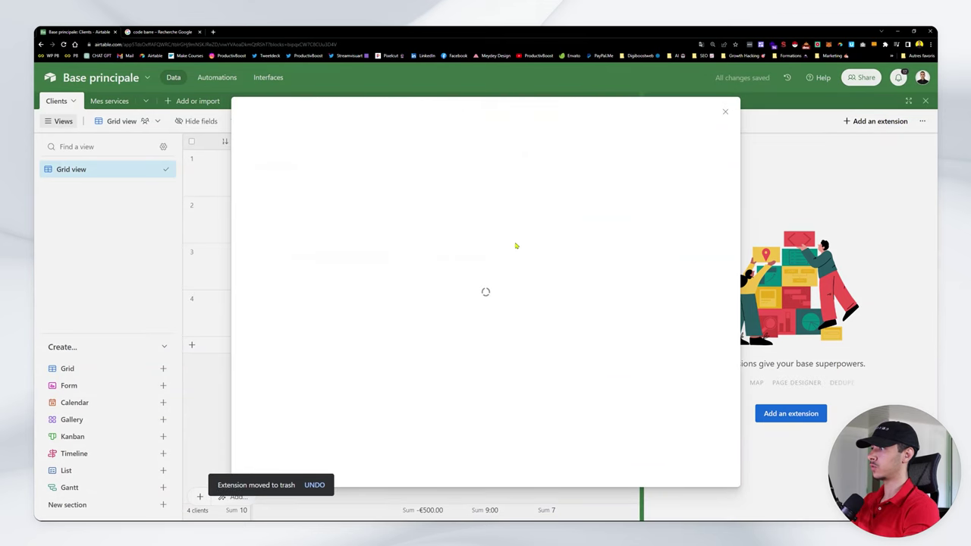
pyautogui.scroll(-3, 471, 288)
pyautogui.scroll(3, 455, 289)
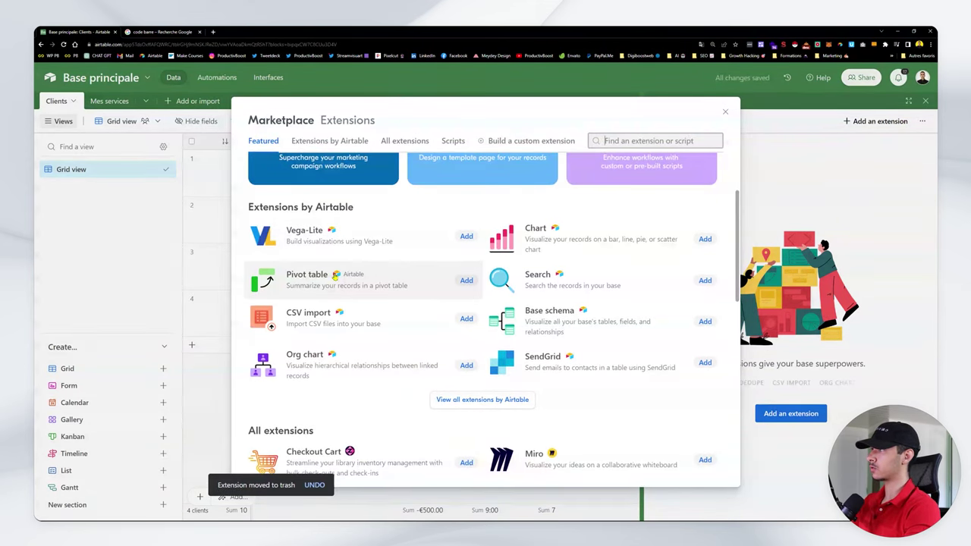
pyautogui.tripleClick(301, 206)
pyautogui.click(329, 140)
pyautogui.scroll(-5, 465, 302)
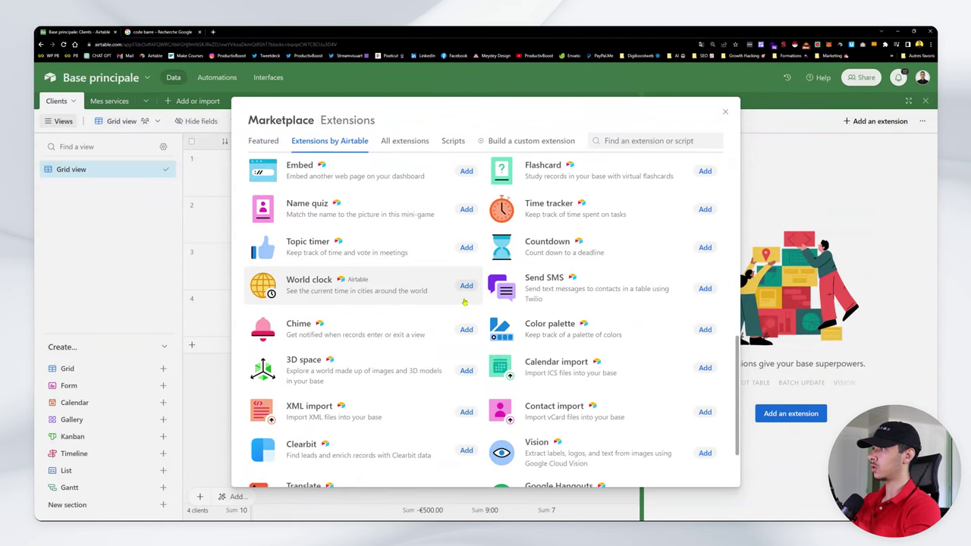
pyautogui.click(467, 286)
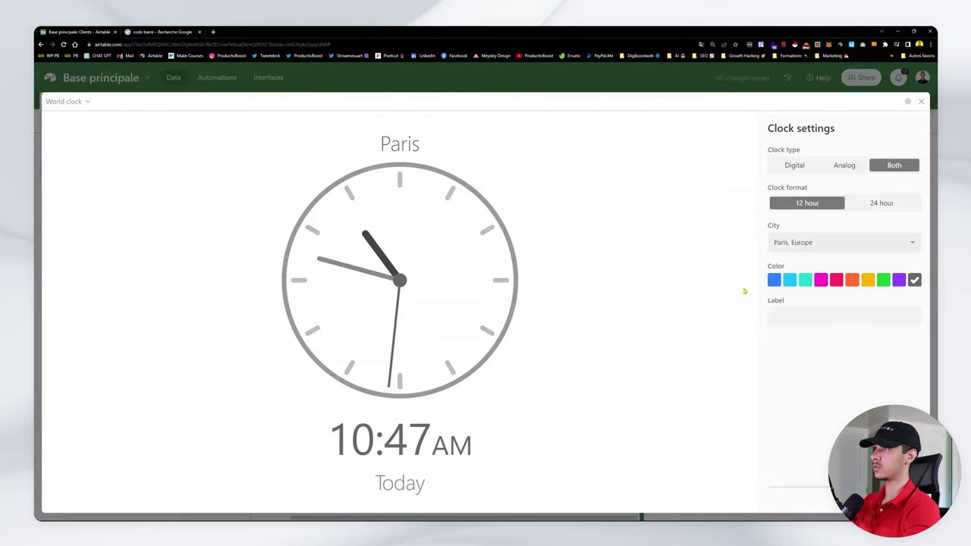
# - Set the world clock's color to purple and its type to Analog after trying Digital and Both
pyautogui.click(899, 280)
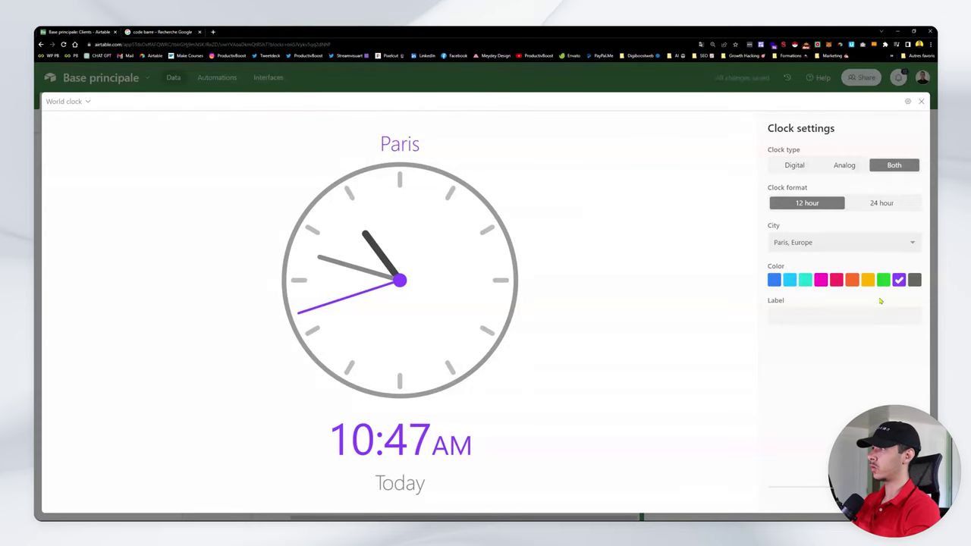
pyautogui.click(795, 165)
pyautogui.click(832, 165)
pyautogui.click(898, 167)
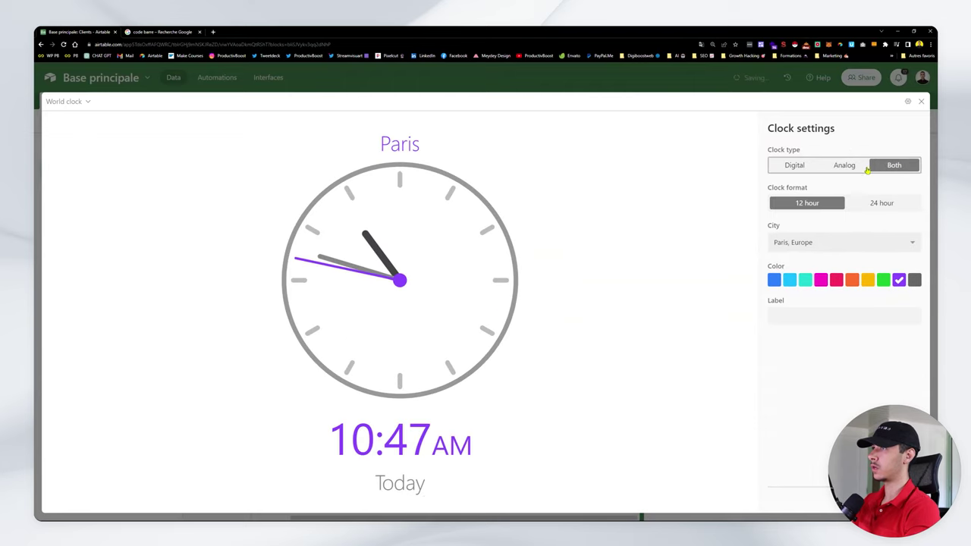
pyautogui.click(828, 168)
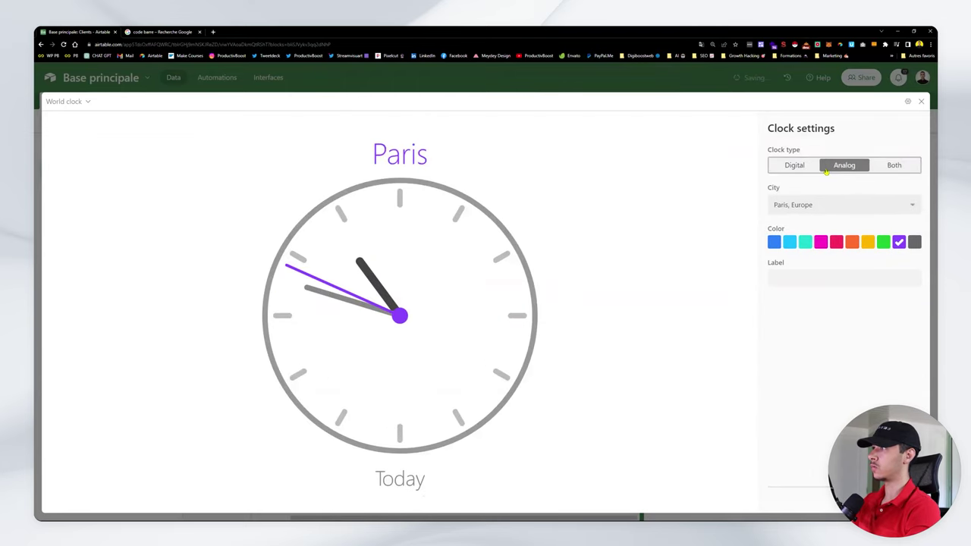
# - Label the world clock "P A R I S" with spaced capital letters and close its settings
pyautogui.click(826, 205)
pyautogui.click(826, 217)
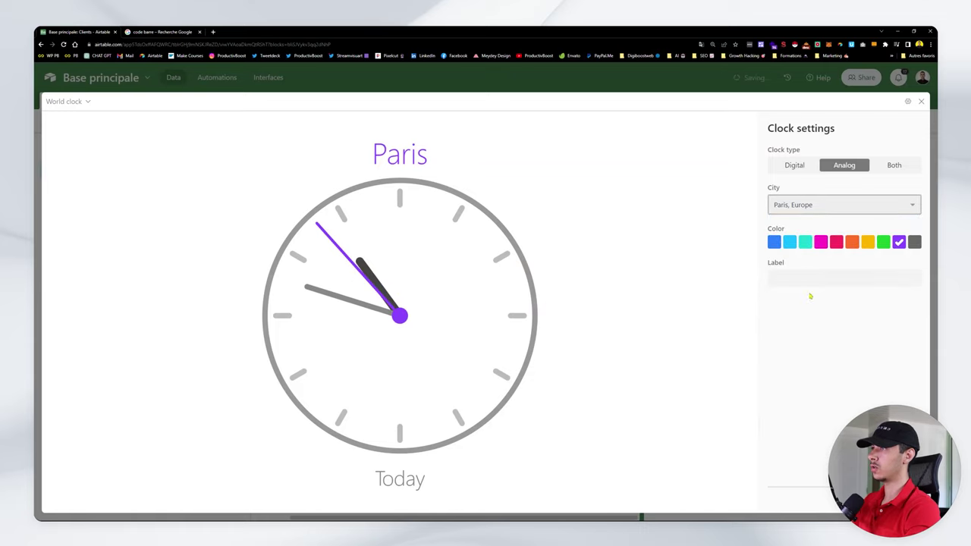
pyautogui.click(817, 276)
pyautogui.write('sddf')
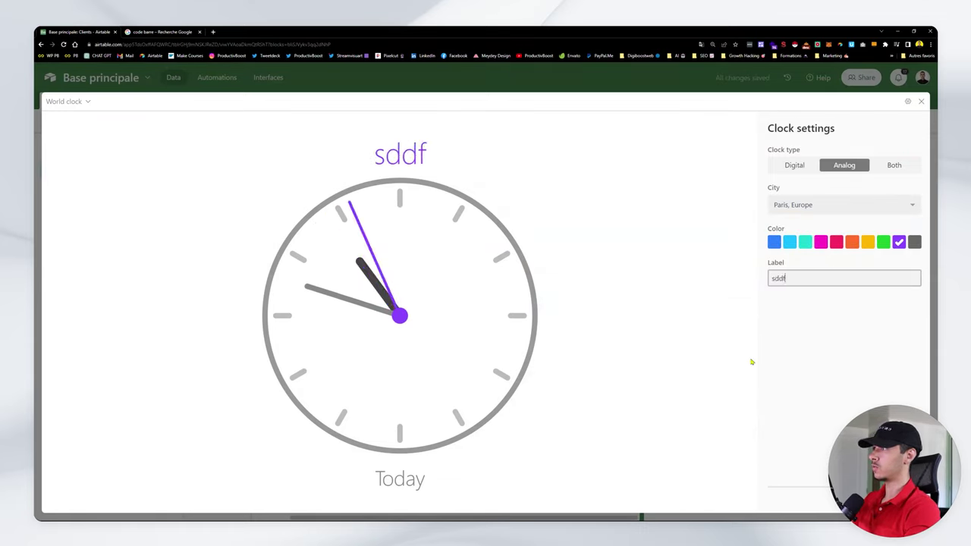
pyautogui.hotkey('ctrl', 'a')
pyautogui.write('PARIS')
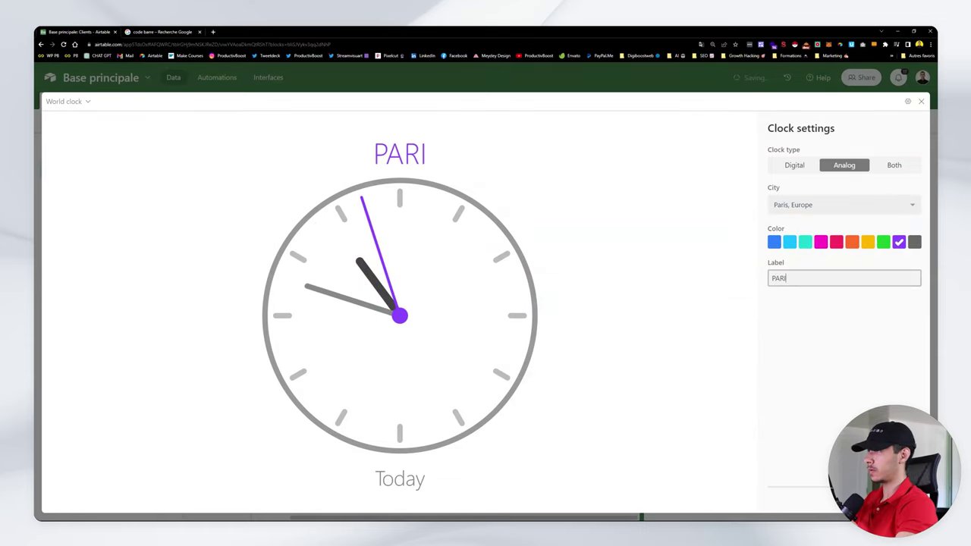
pyautogui.press('Left')
pyautogui.press('Left')
pyautogui.press('Left')
pyautogui.press('Left')
pyautogui.press('Left')
pyautogui.press('Left')
pyautogui.press('Left')
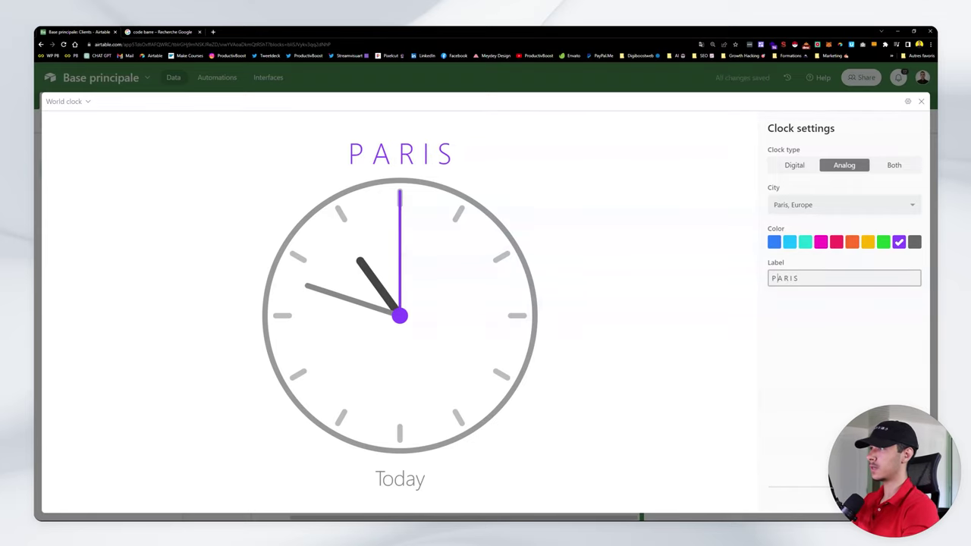
pyautogui.click(908, 101)
pyautogui.click(921, 101)
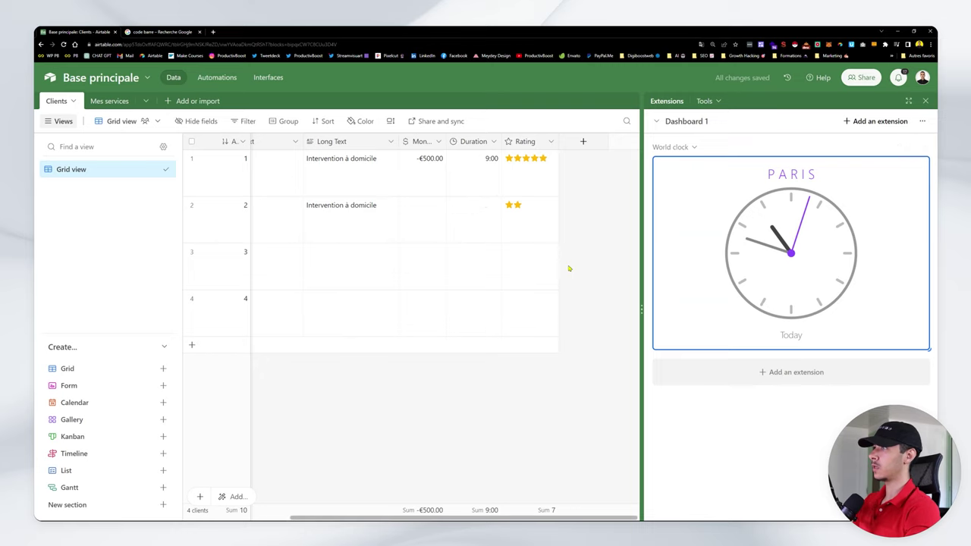
# - Delete the World clock extension from Dashboard 1
pyautogui.hscroll(-3, 394, 230)
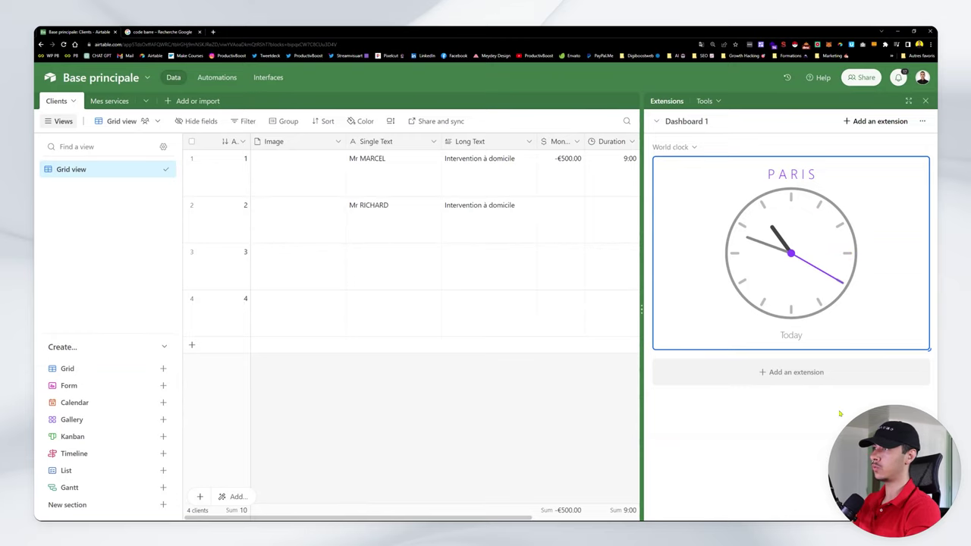
pyautogui.click(674, 146)
pyautogui.click(690, 316)
pyautogui.click(742, 204)
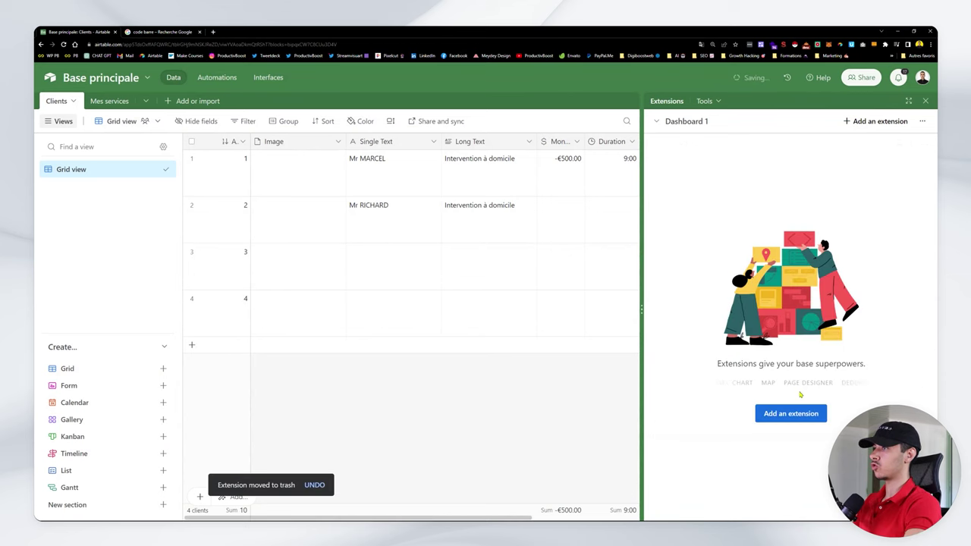
# - Open the extension marketplace and look through its featured extensions as far as the "All extensions" section
pyautogui.click(790, 413)
pyautogui.scroll(-3, 697, 321)
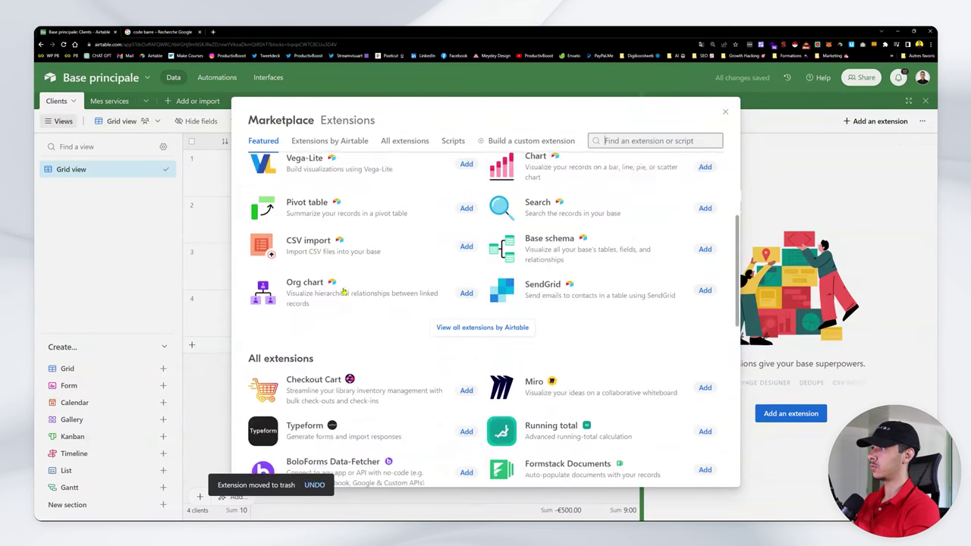
pyautogui.scroll(3, 326, 288)
pyautogui.scroll(-6, 336, 270)
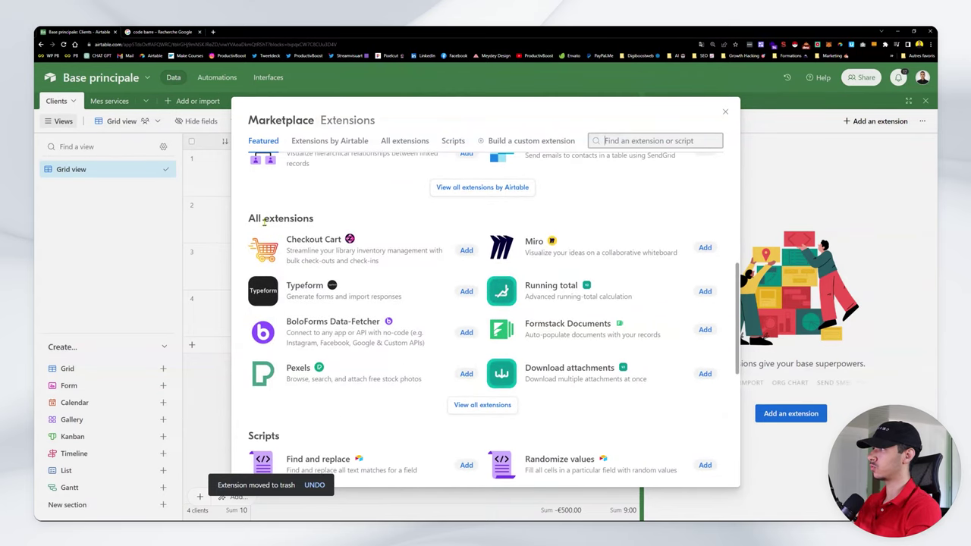
pyautogui.moveTo(250, 218); pyautogui.dragTo(315, 220)
pyautogui.click(318, 220)
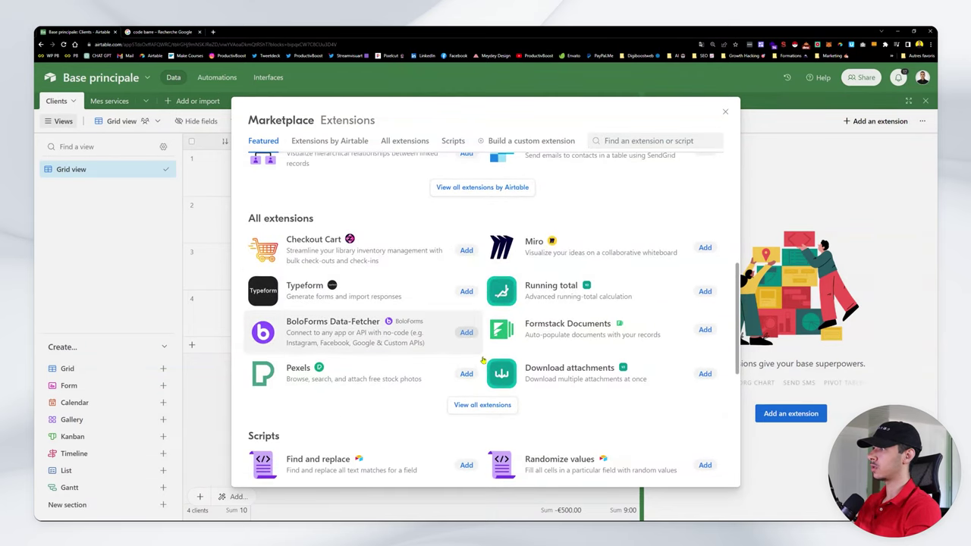
# - Browse the marketplace's complete list of extensions to its end and close the marketplace
pyautogui.click(483, 405)
pyautogui.scroll(-5, 446, 318)
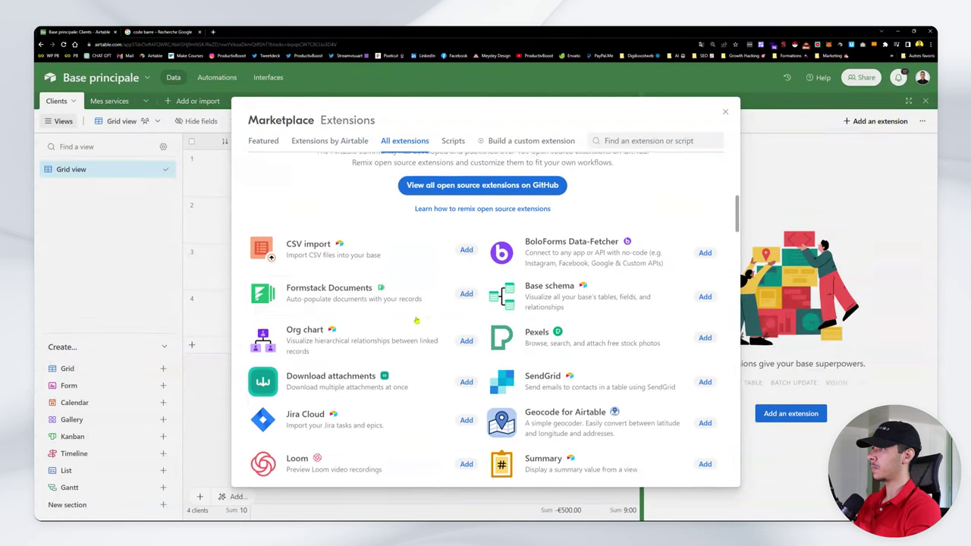
pyautogui.scroll(5, 446, 318)
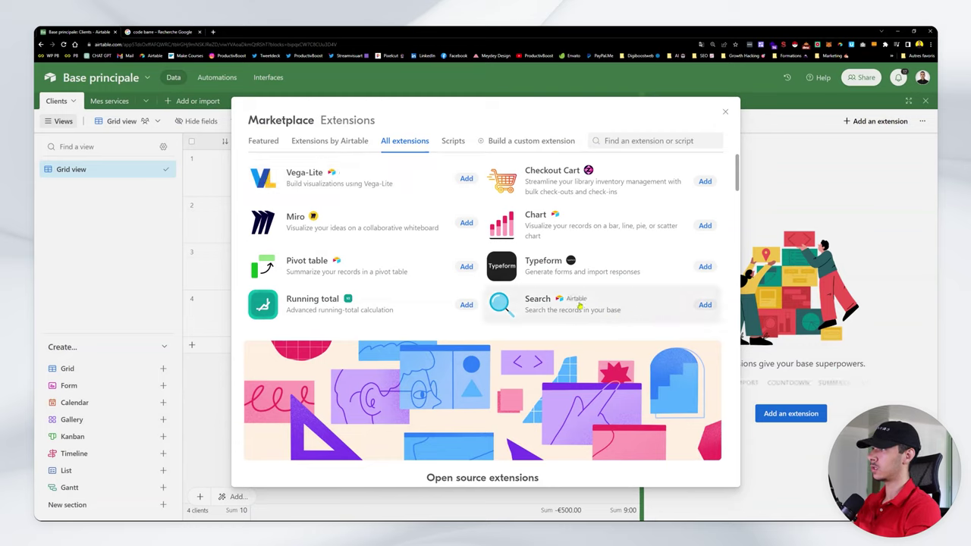
pyautogui.scroll(-15, 287, 346)
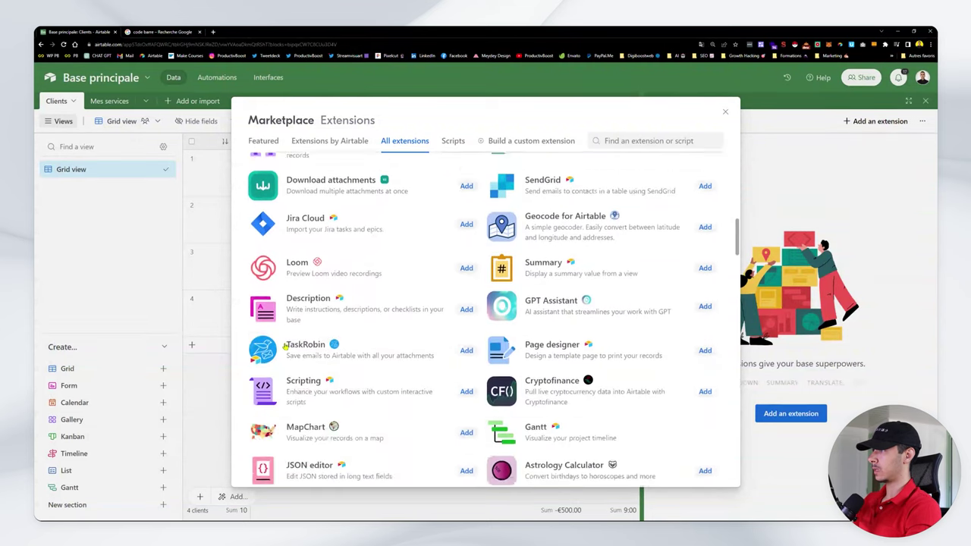
pyautogui.scroll(-10, 287, 346)
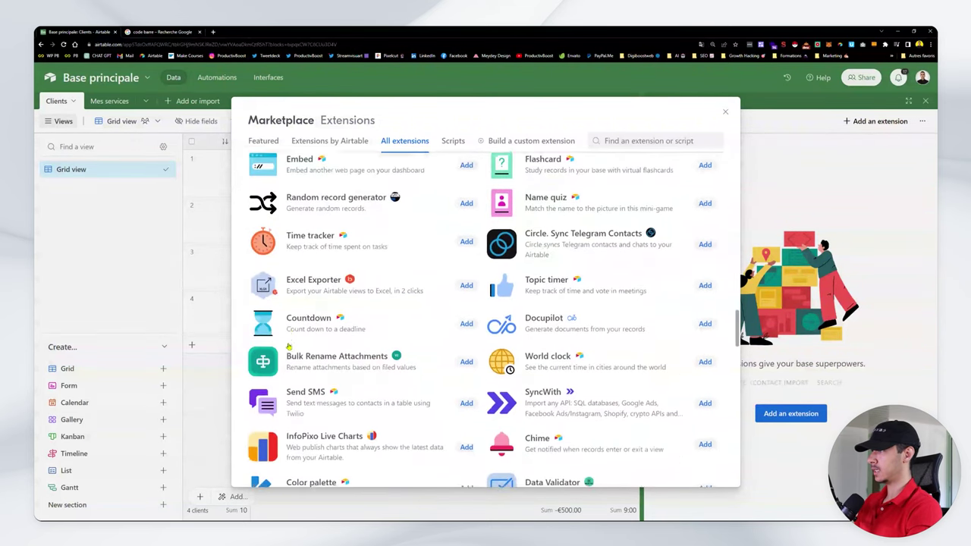
pyautogui.scroll(-2, 288, 346)
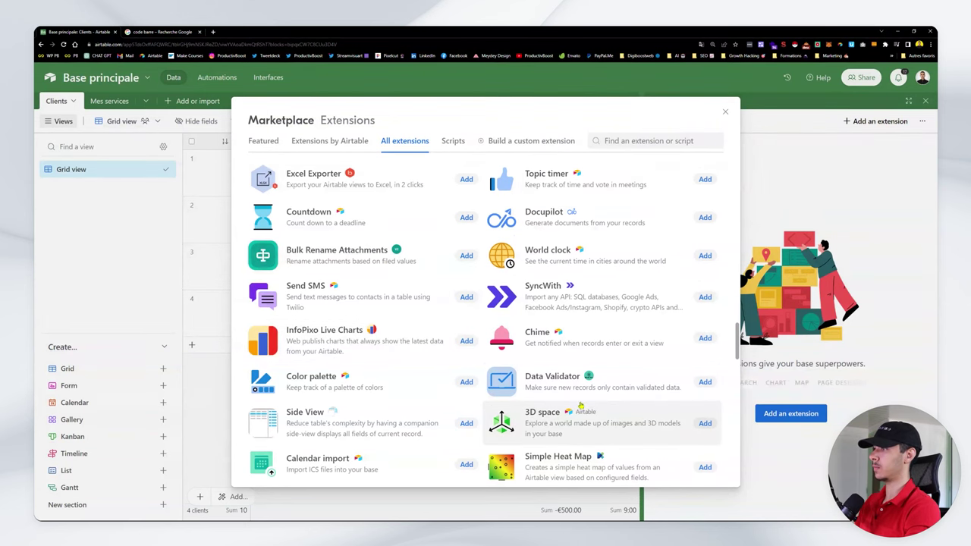
pyautogui.scroll(-1, 580, 405)
pyautogui.scroll(-3, 580, 405)
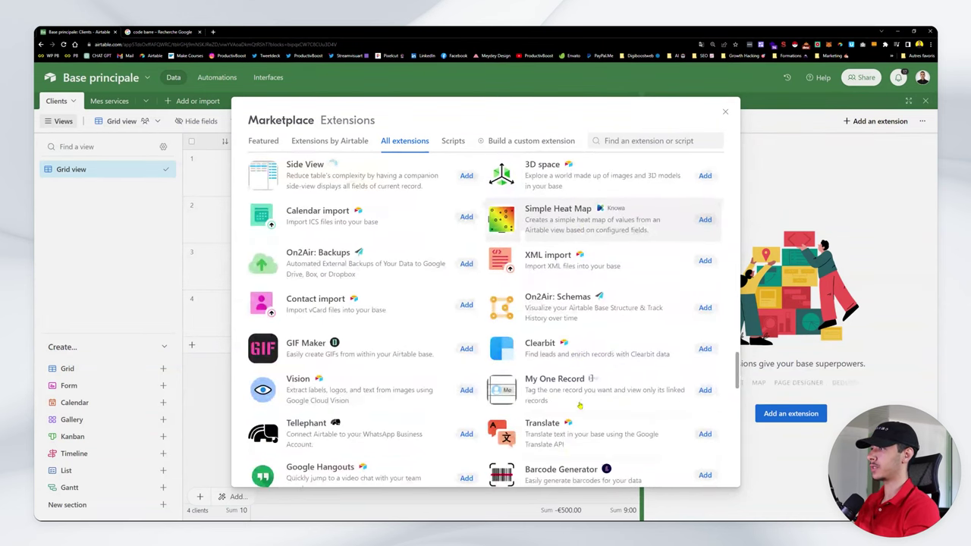
pyautogui.scroll(-3, 580, 405)
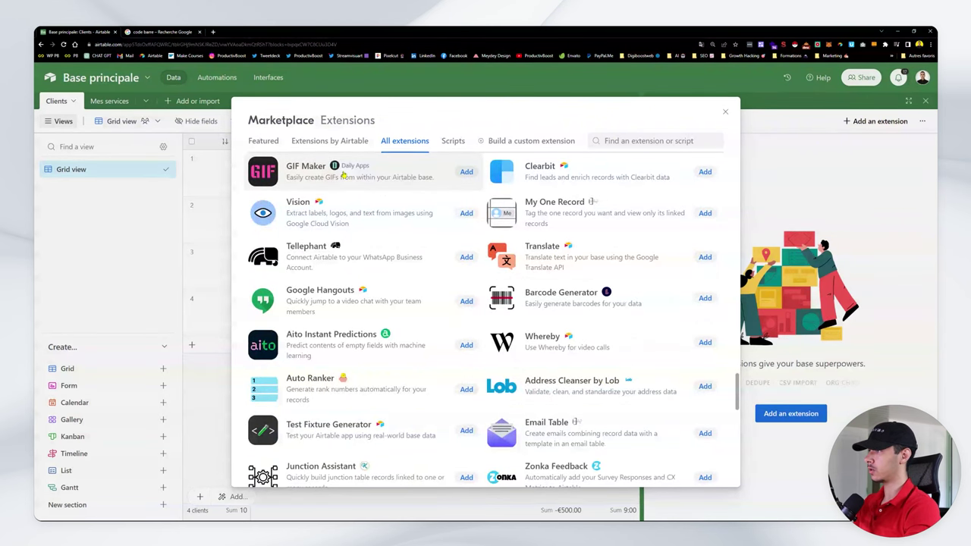
pyautogui.scroll(-1, 299, 328)
pyautogui.scroll(-2, 300, 328)
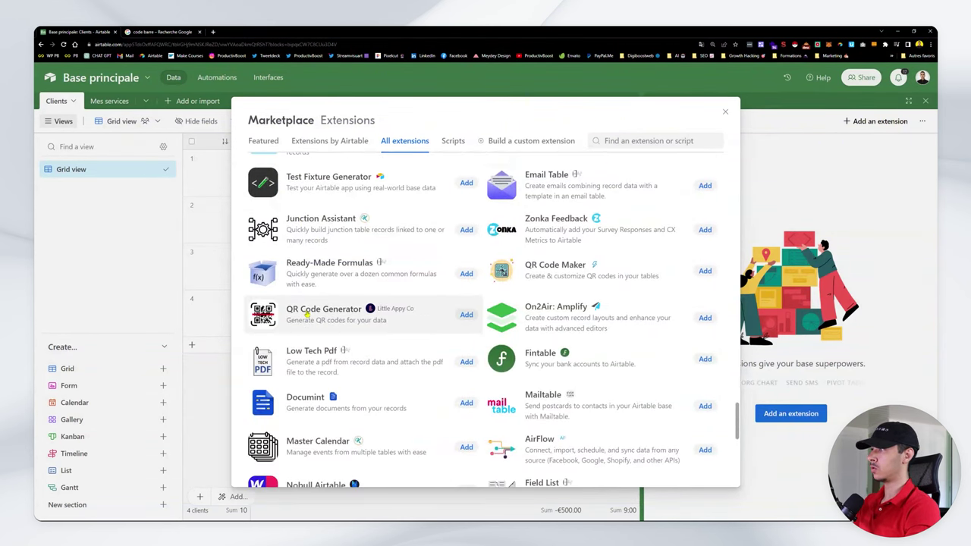
pyautogui.scroll(-7, 307, 313)
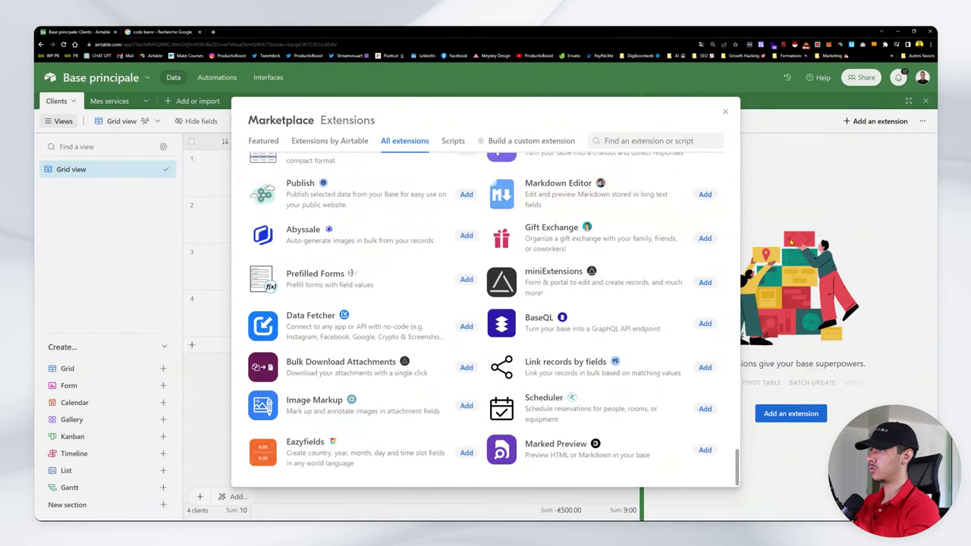
pyautogui.click(793, 213)
# - Reopen the marketplace and examine its featured overview, including the scripts and open source extensions sections
pyautogui.click(791, 414)
pyautogui.scroll(-5, 399, 311)
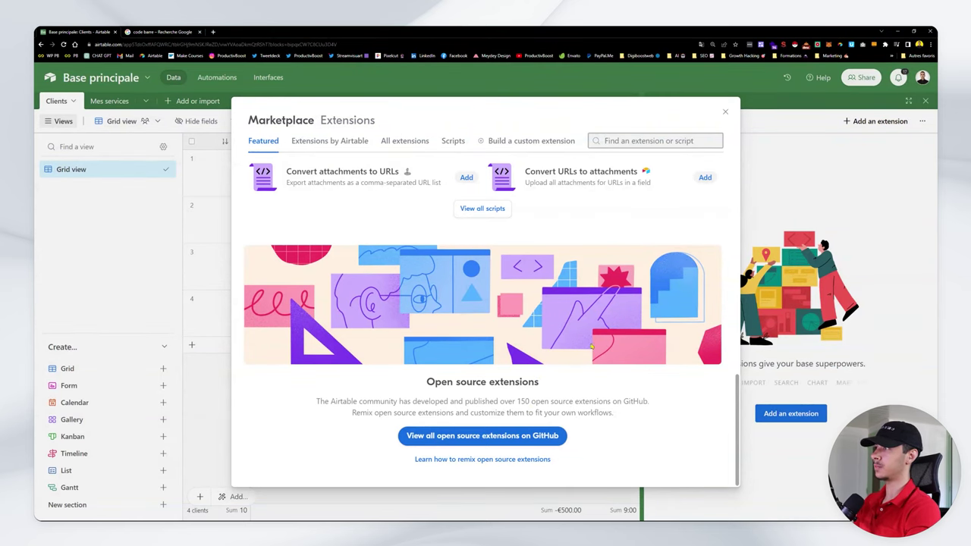
pyautogui.scroll(8, 590, 346)
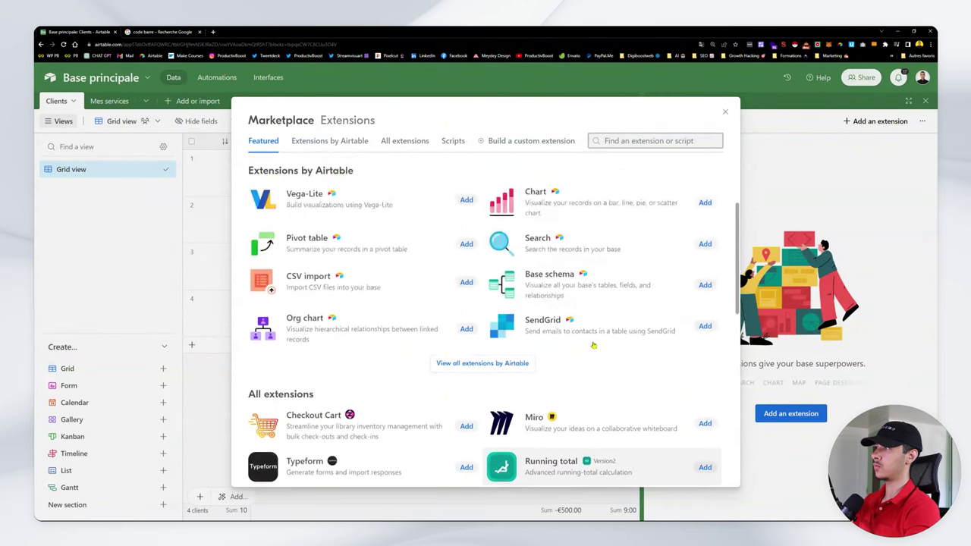
pyautogui.scroll(1, 593, 346)
pyautogui.scroll(-10, 584, 361)
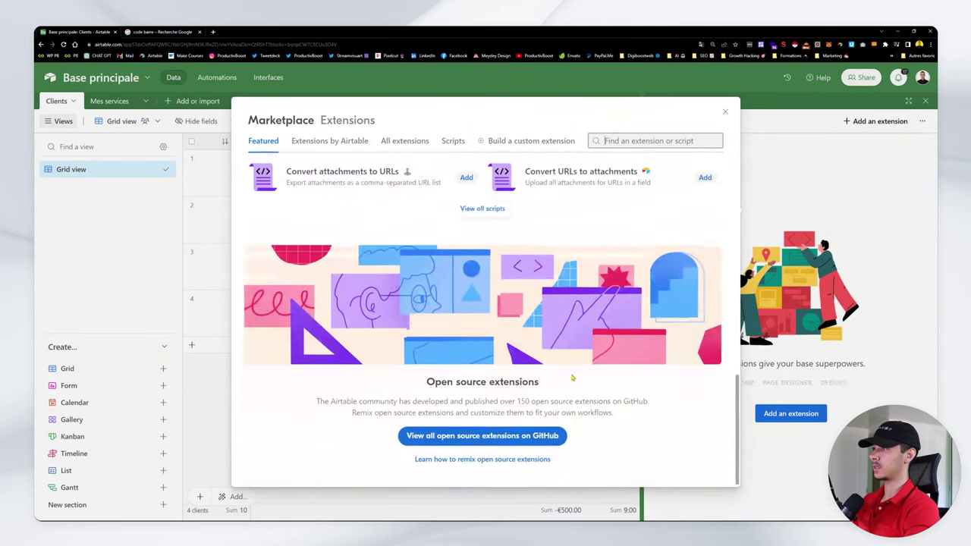
pyautogui.scroll(3, 537, 371)
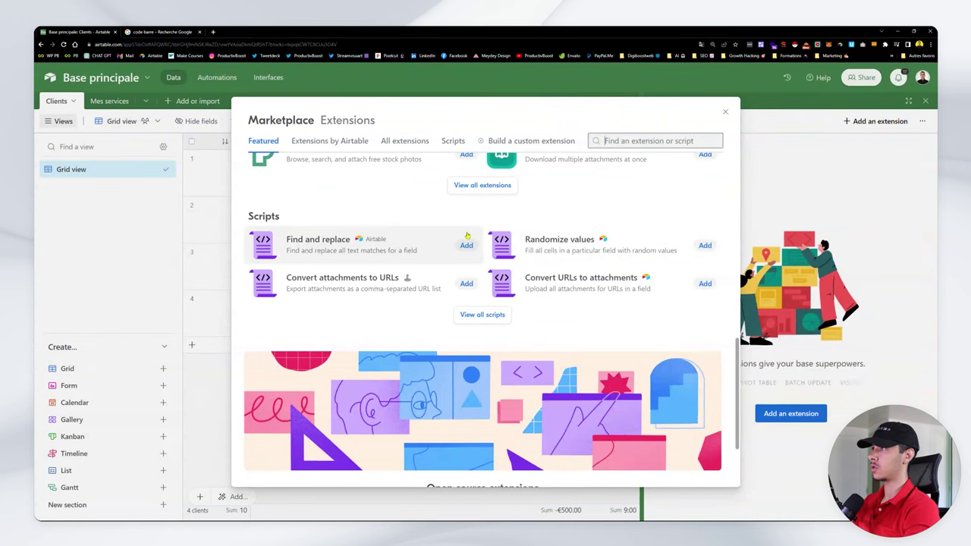
pyautogui.scroll(-3, 528, 287)
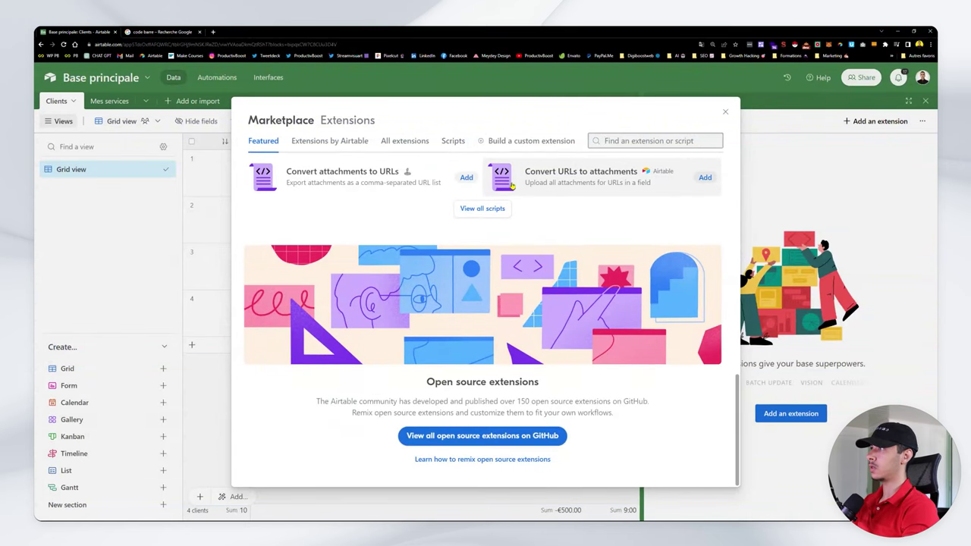
# - Compare the marketplace's extensions by Airtable with the list of all extensions
pyautogui.click(330, 149)
pyautogui.click(402, 144)
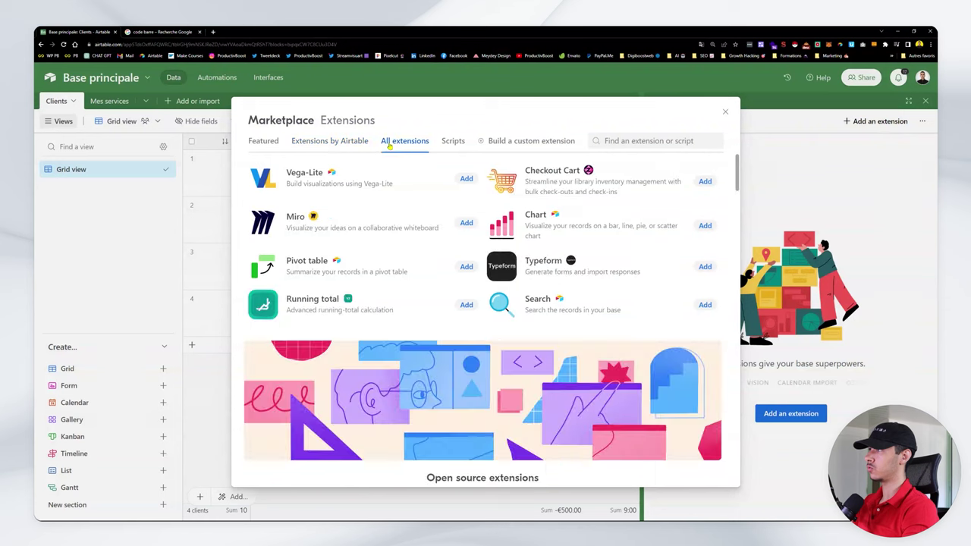
pyautogui.click(331, 149)
pyautogui.click(396, 146)
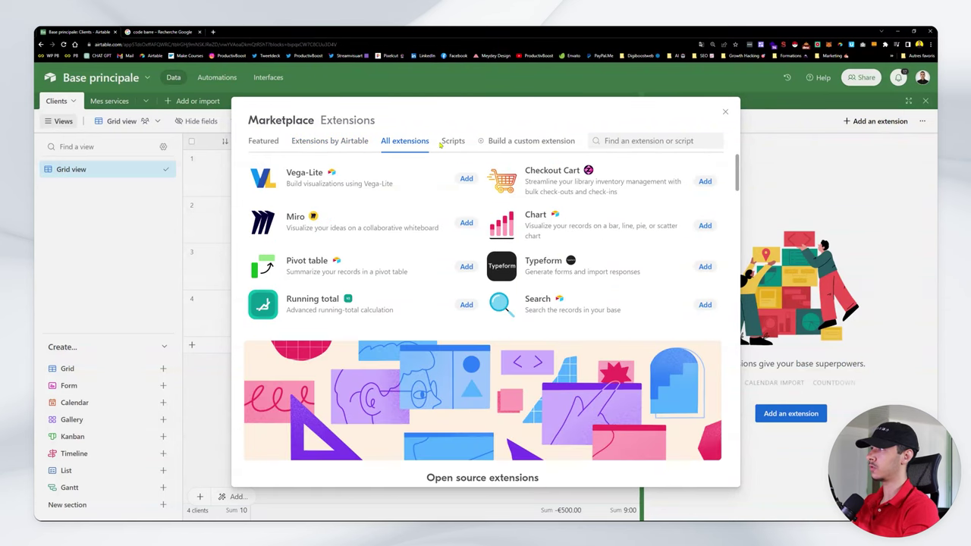
pyautogui.click(354, 144)
pyautogui.scroll(-5, 448, 219)
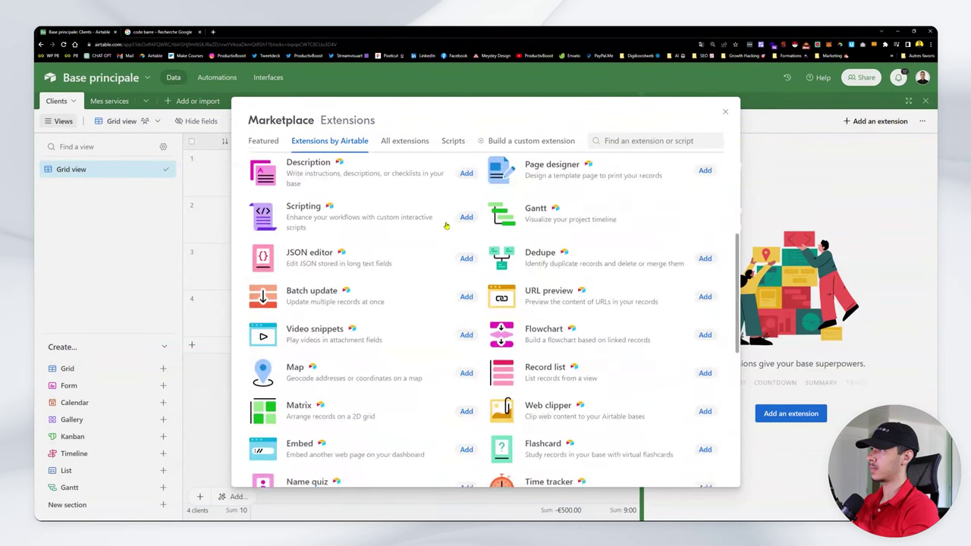
pyautogui.click(404, 140)
pyautogui.scroll(-1, 455, 214)
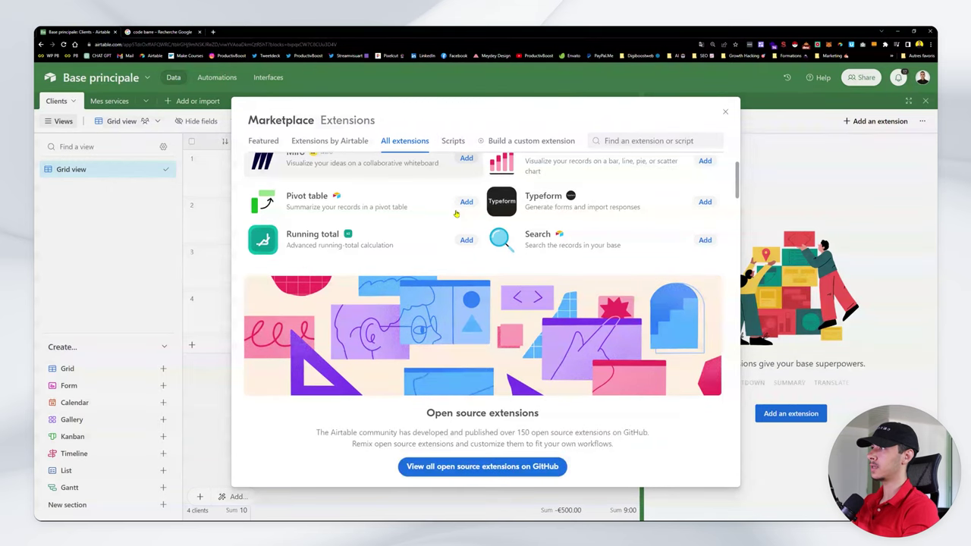
# - Examine the scripts offered in the marketplace, then close it and hide the base's extensions
pyautogui.click(453, 140)
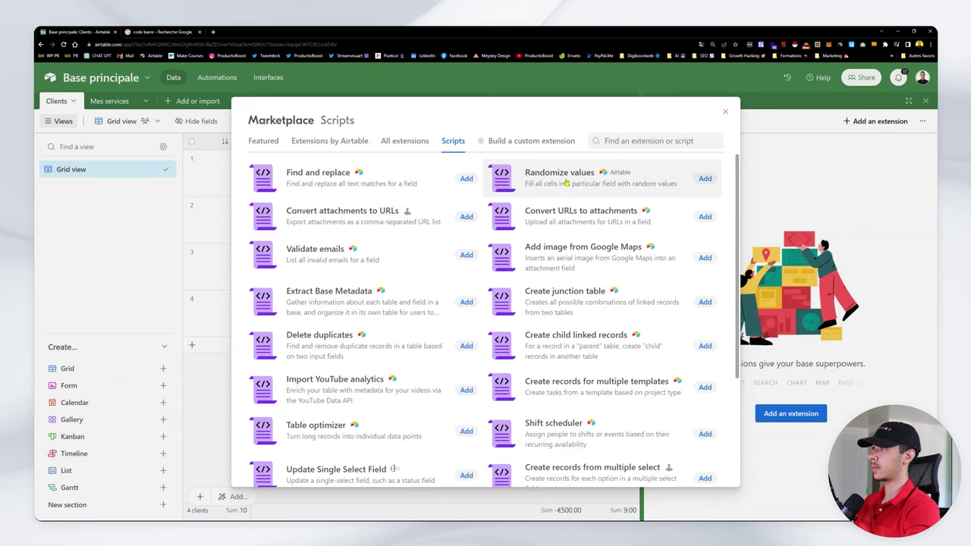
pyautogui.scroll(-3, 591, 334)
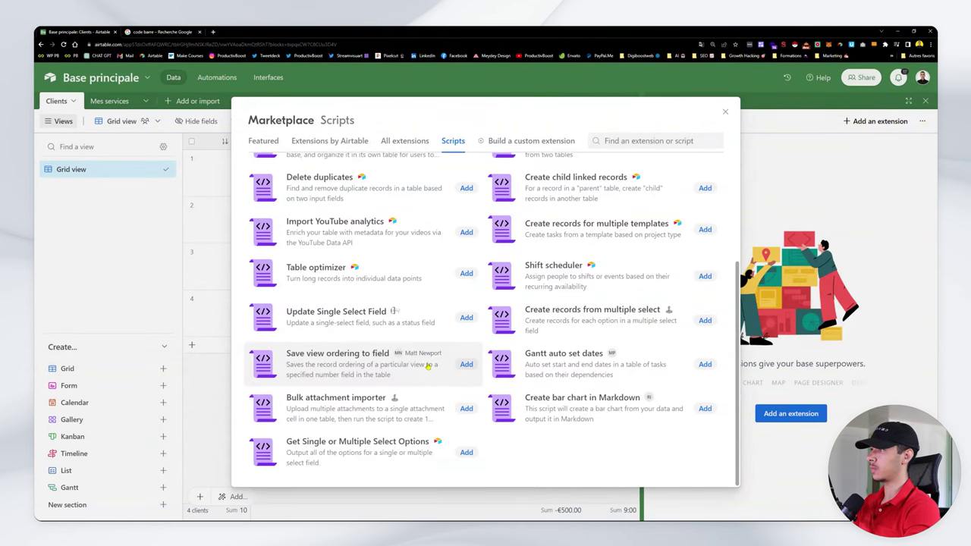
pyautogui.scroll(3, 425, 357)
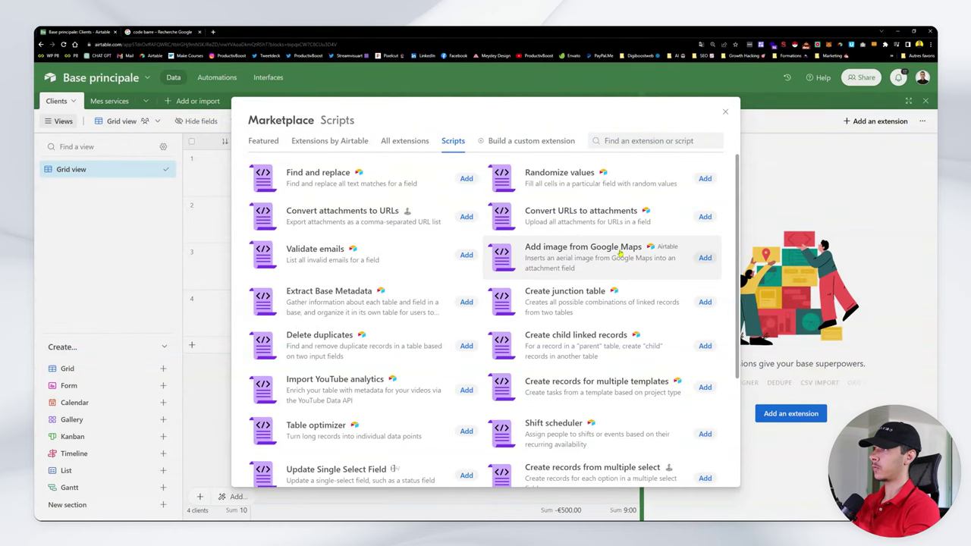
pyautogui.scroll(-3, 371, 353)
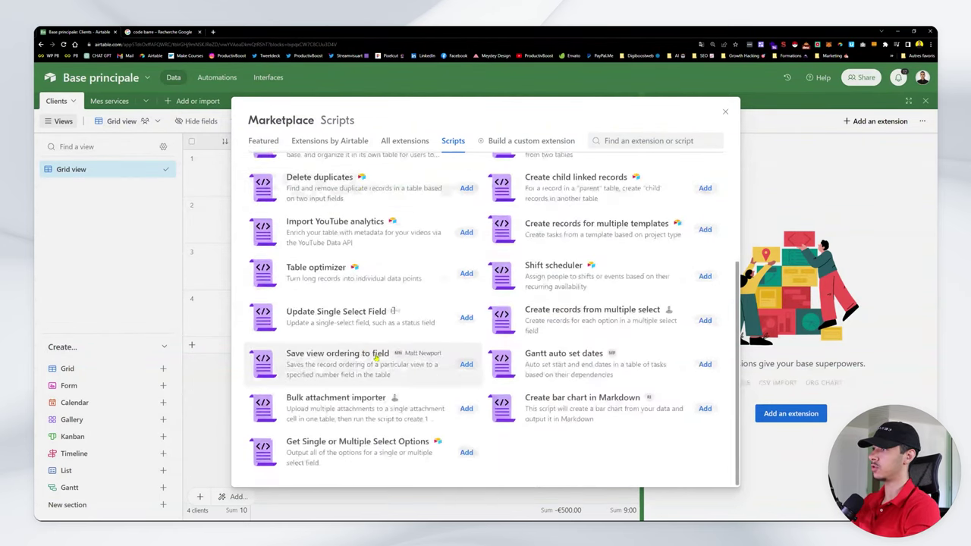
pyautogui.scroll(3, 372, 354)
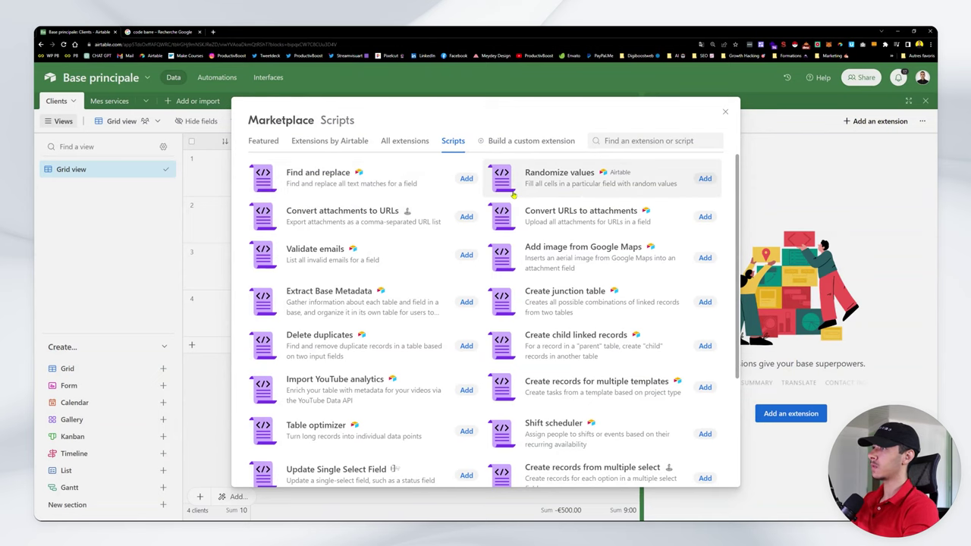
pyautogui.press('Escape')
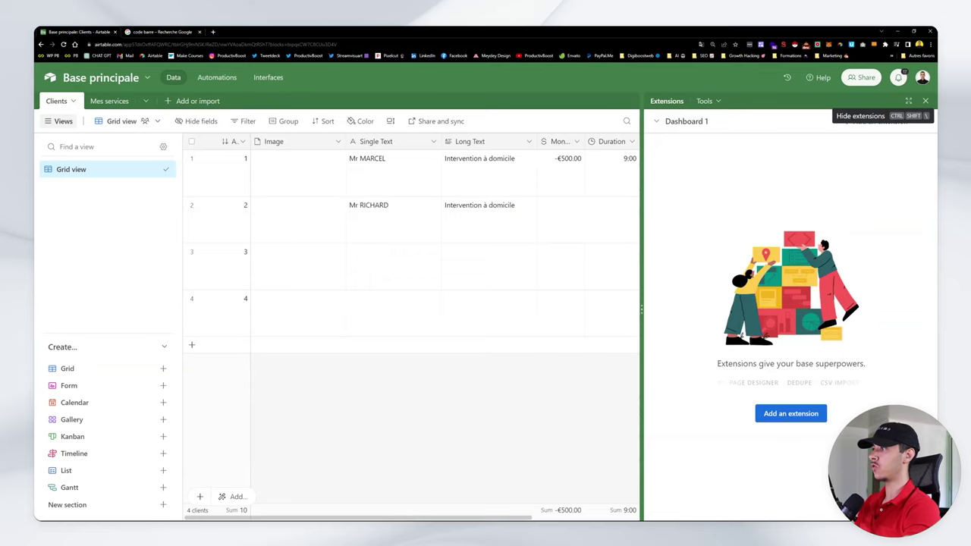
pyautogui.click(925, 101)
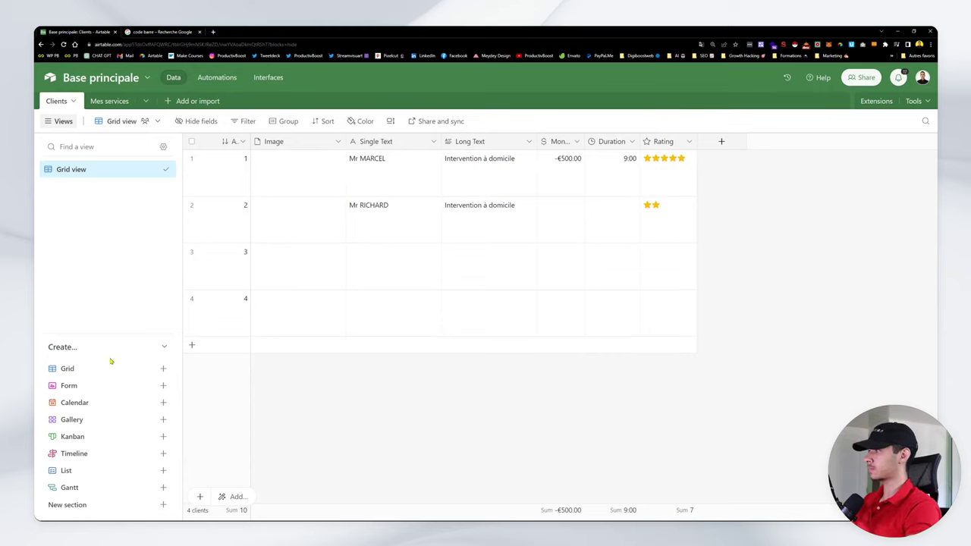
# - View the base's Automations section, including its suggested triggers, and its Interfaces section
pyautogui.moveTo(105, 409)
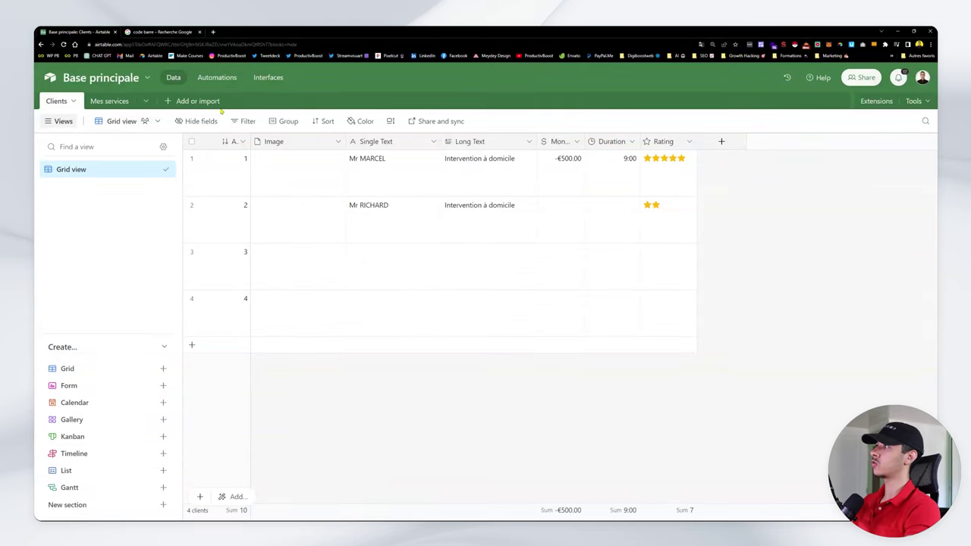
pyautogui.click(217, 77)
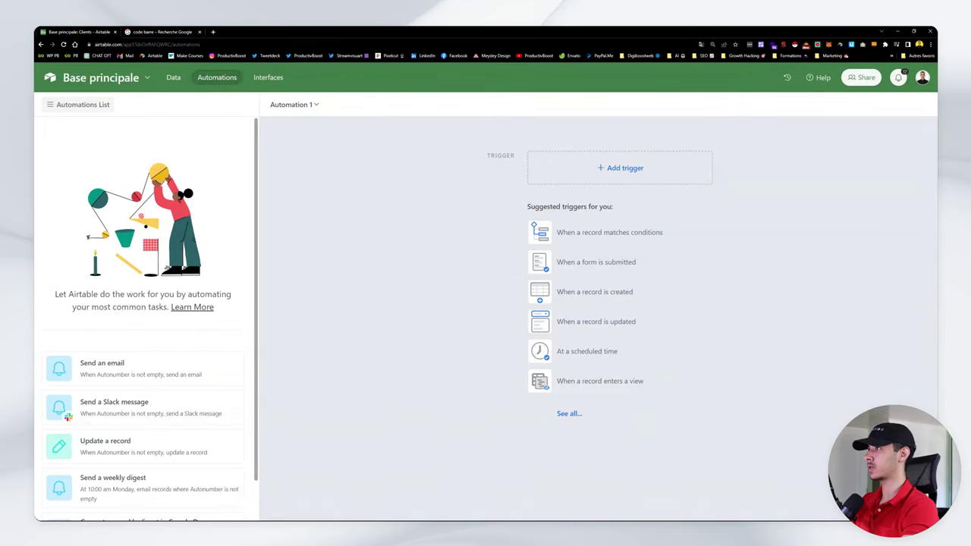
pyautogui.click(173, 77)
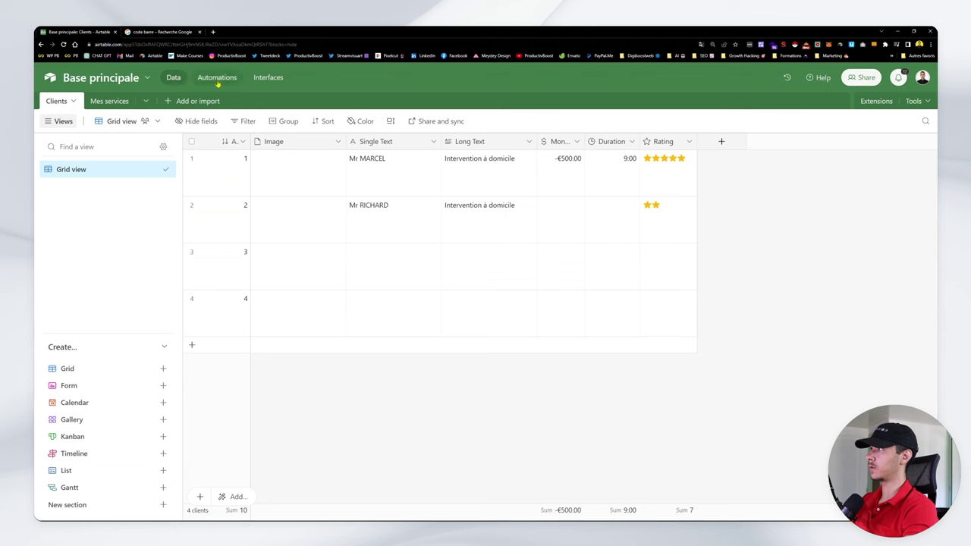
pyautogui.click(267, 78)
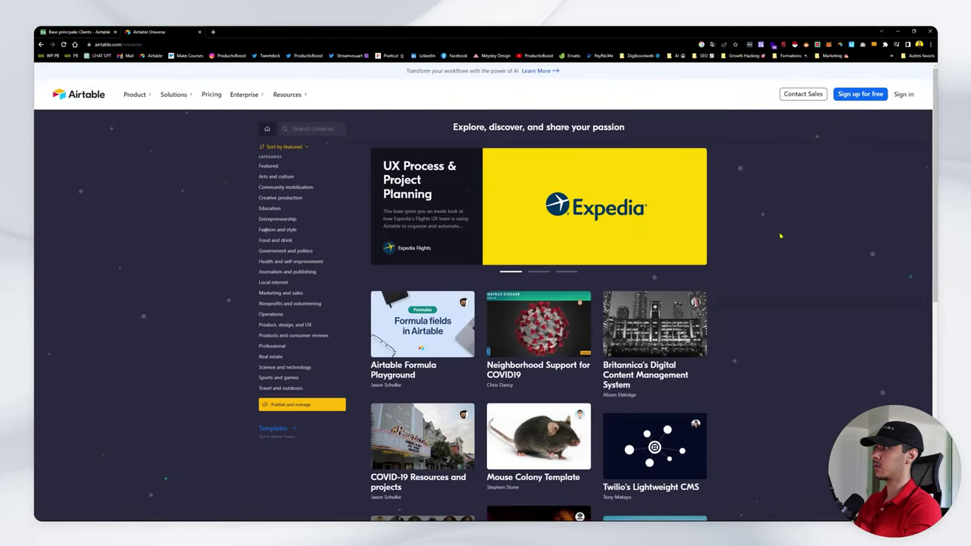
# - Browse the featured templates in Airtable Universe and enlarge the page to make the category list readable
pyautogui.scroll(-2, 200, 177)
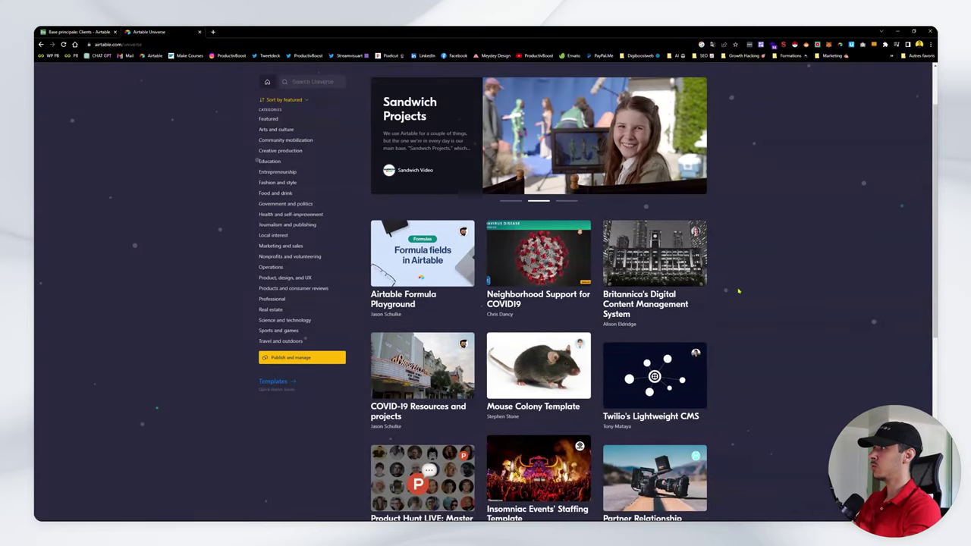
pyautogui.scroll(-5, 795, 314)
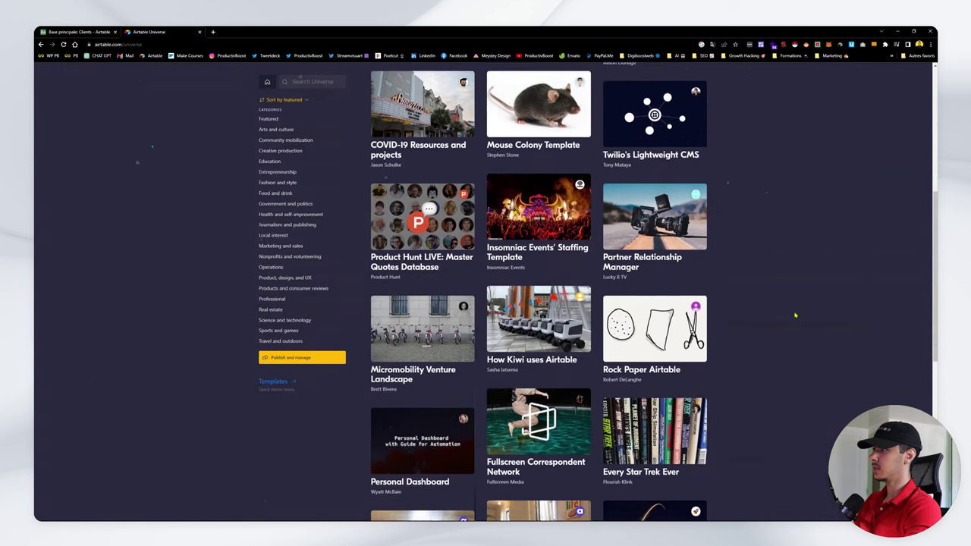
pyautogui.scroll(-6, 795, 314)
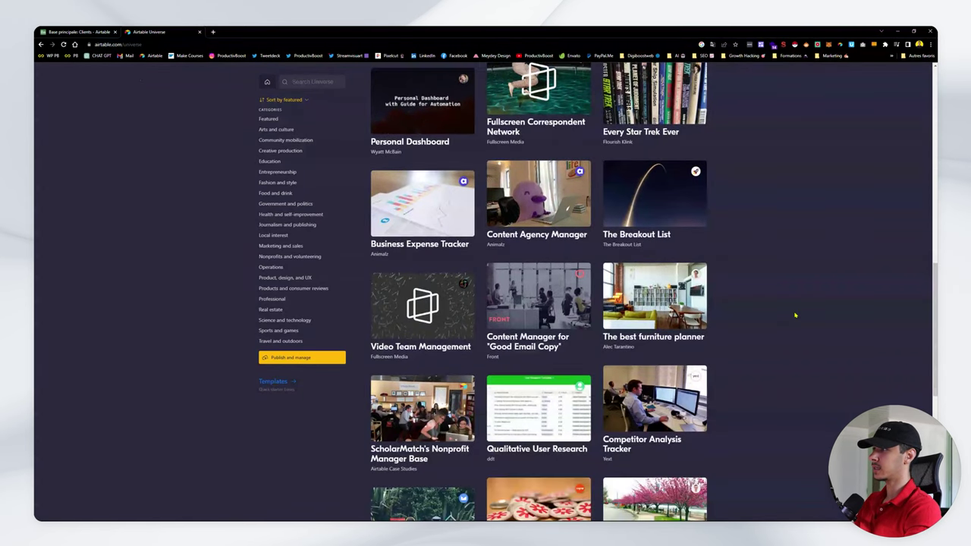
pyautogui.scroll(7, 793, 316)
pyautogui.hotkey('ctrl', '+')
pyautogui.hotkey('ctrl', '+')
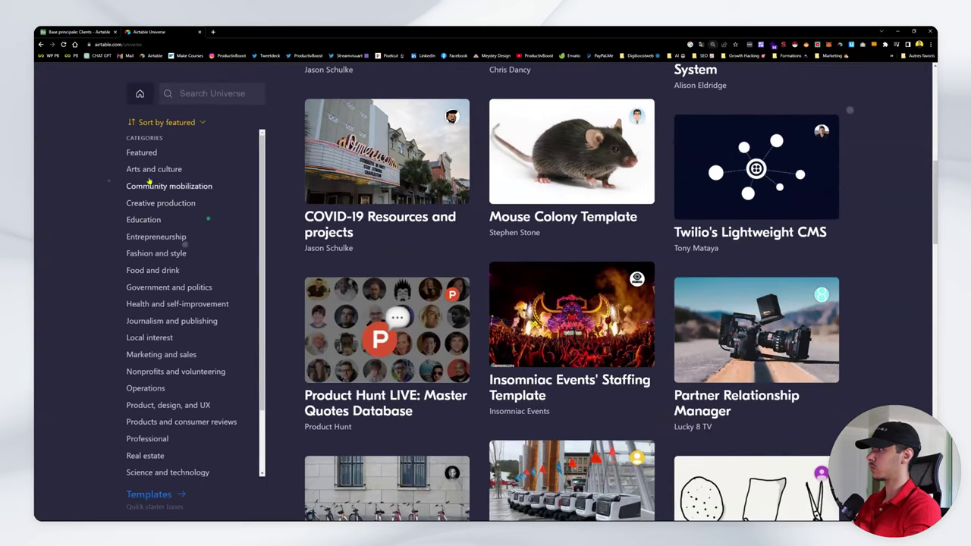
# - Open the Wine Cellar Inventory template from the Food and drink category, highlight its feature list and explore its base
pyautogui.click(132, 271)
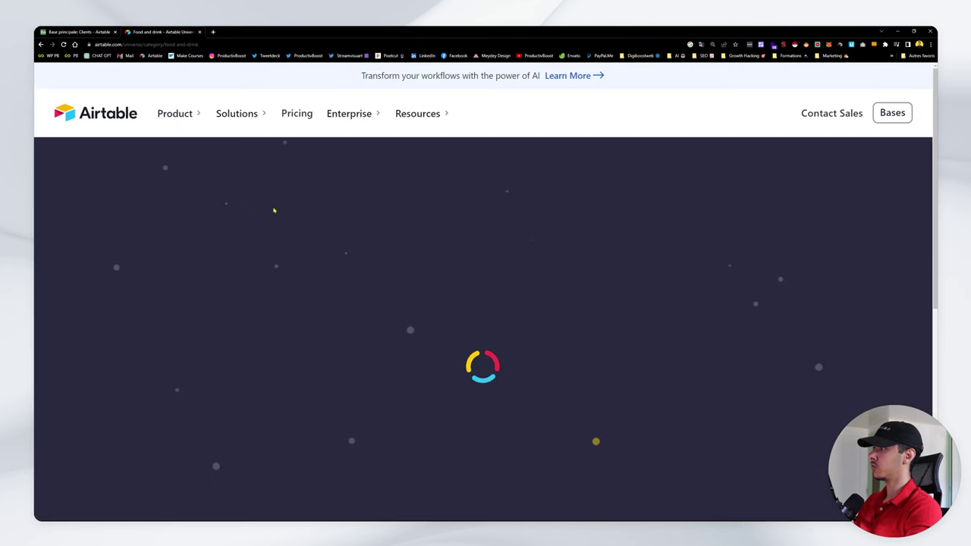
pyautogui.scroll(-2, 820, 242)
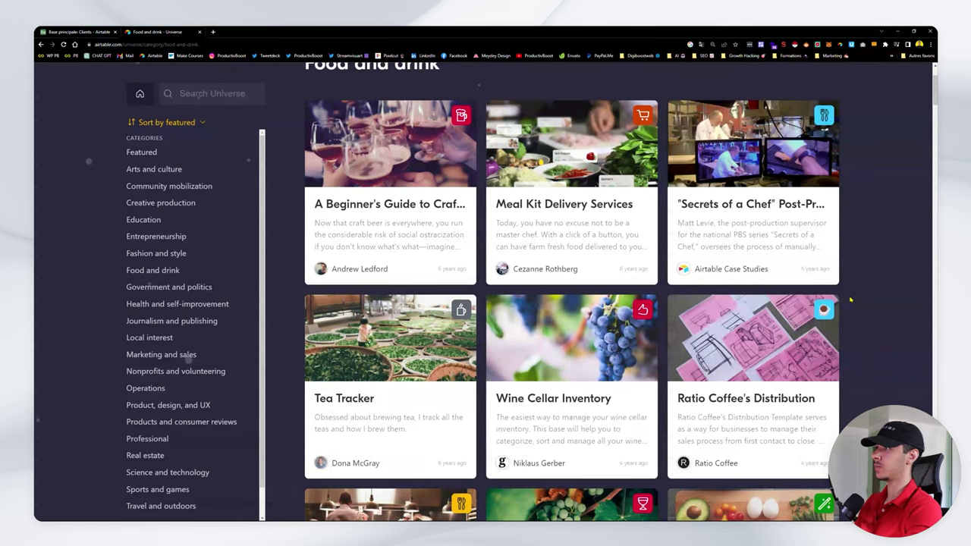
pyautogui.scroll(-1, 498, 365)
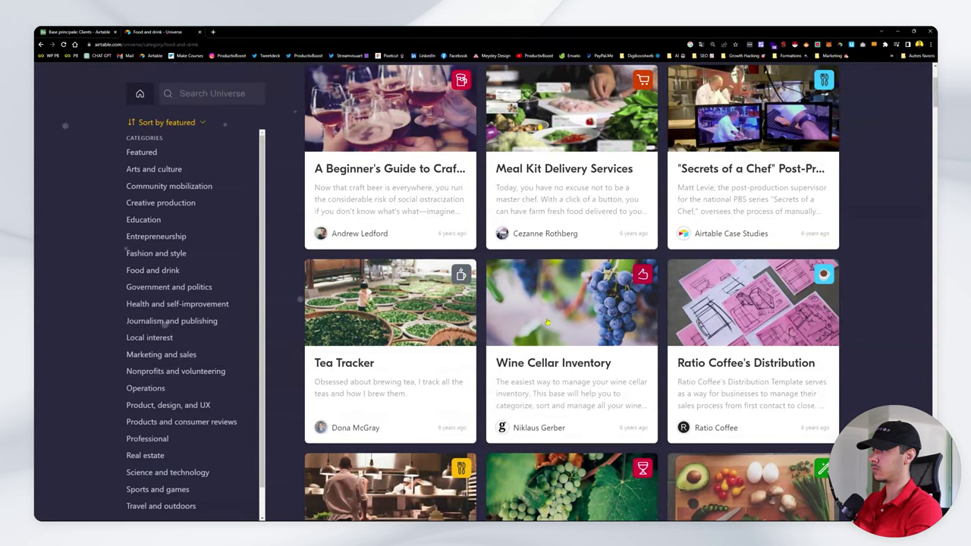
pyautogui.click(604, 335)
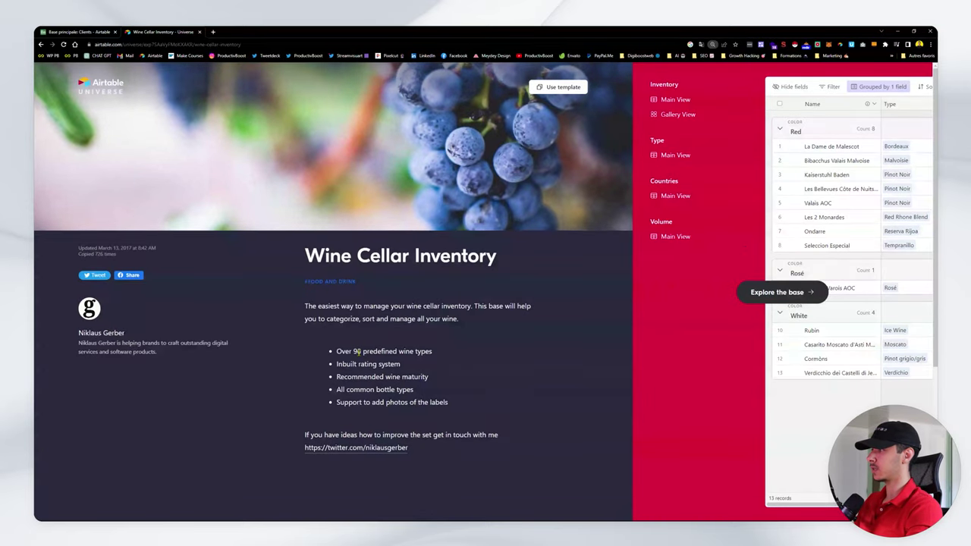
pyautogui.moveTo(356, 351); pyautogui.dragTo(451, 413)
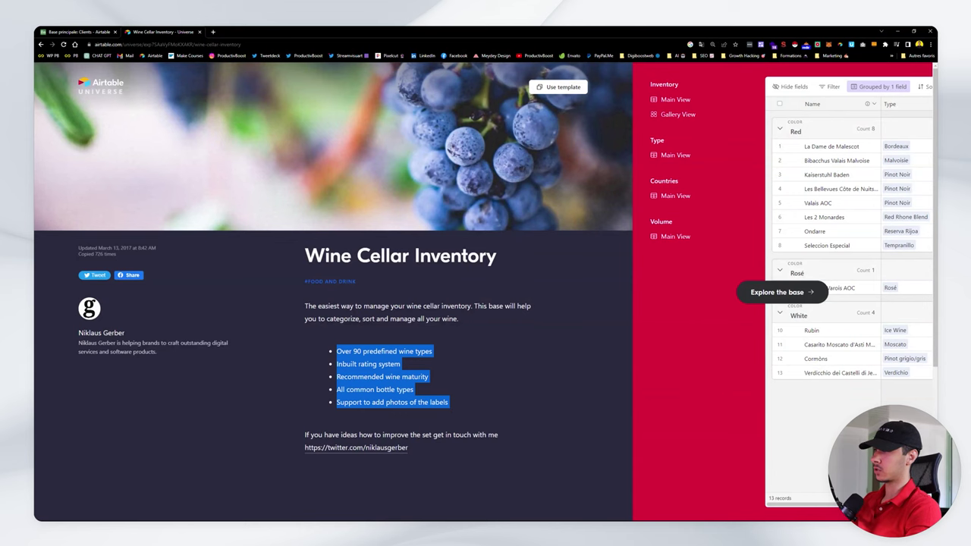
pyautogui.click(775, 292)
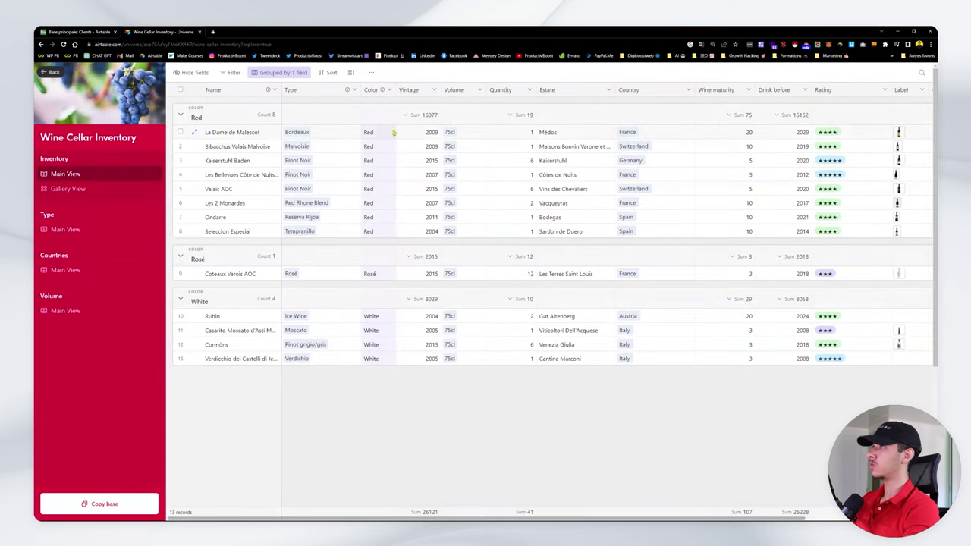
# - Examine the wine template's Main View across all its columns, including the bottle images in the Label field
pyautogui.hscroll(3, 415, 161)
pyautogui.hscroll(1, 416, 161)
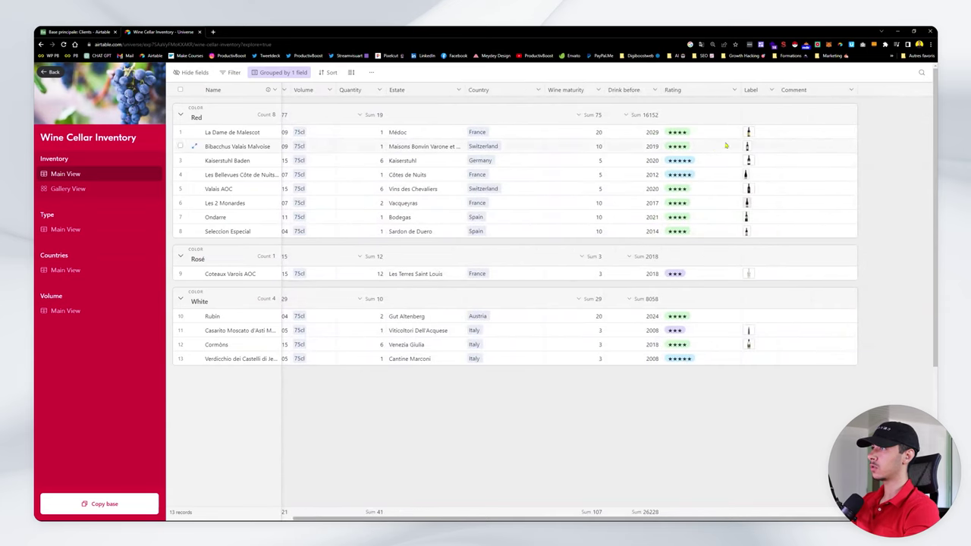
pyautogui.click(750, 134)
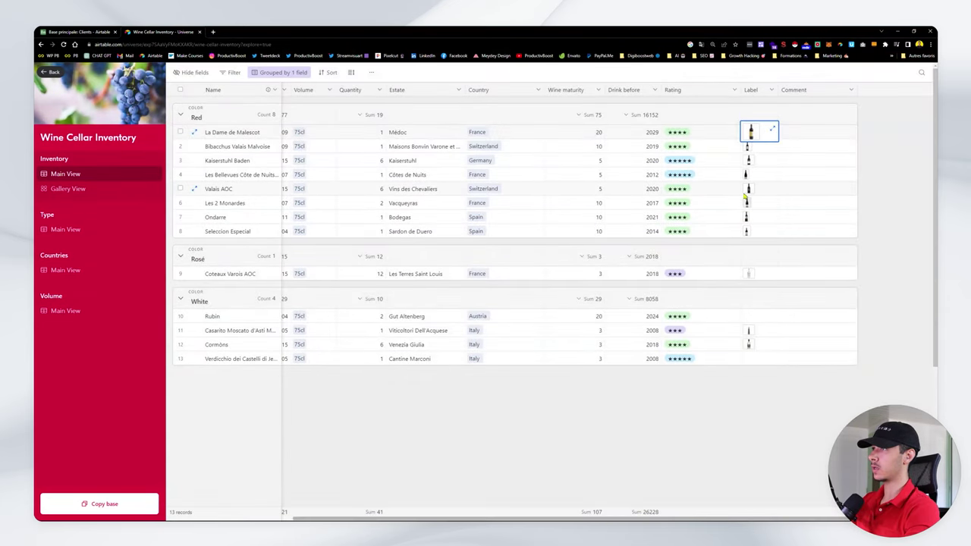
pyautogui.click(746, 191)
pyautogui.press('Escape')
pyautogui.hscroll(-4, 714, 273)
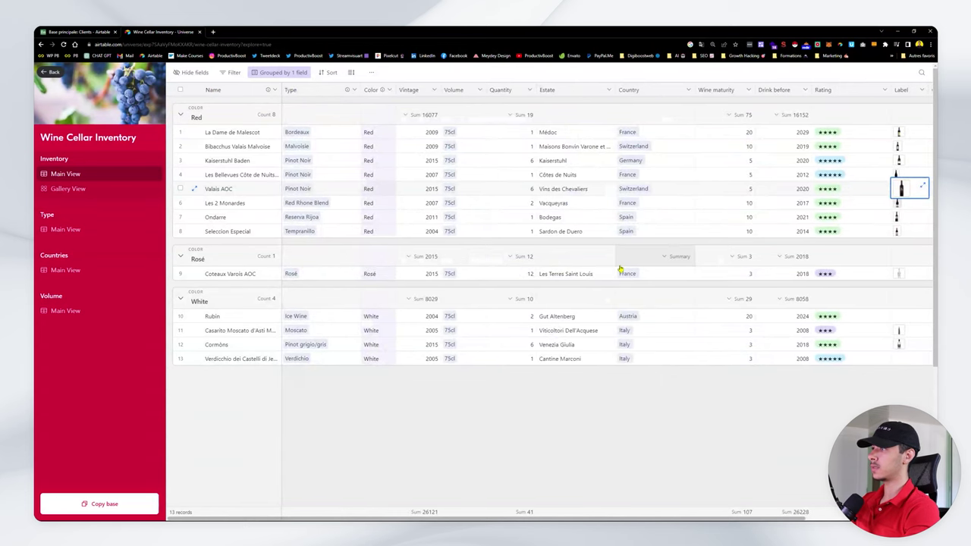
pyautogui.hscroll(3, 322, 189)
pyautogui.hscroll(-3, 336, 187)
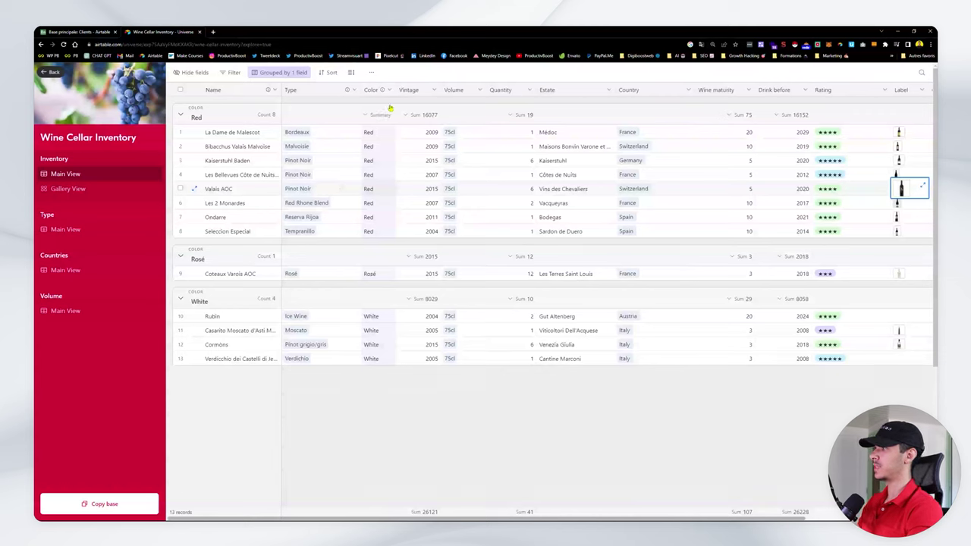
# - Copy the Wine Cellar Inventory base into the ProductivBoost workspace and dismiss the import and template suggestions
pyautogui.click(104, 504)
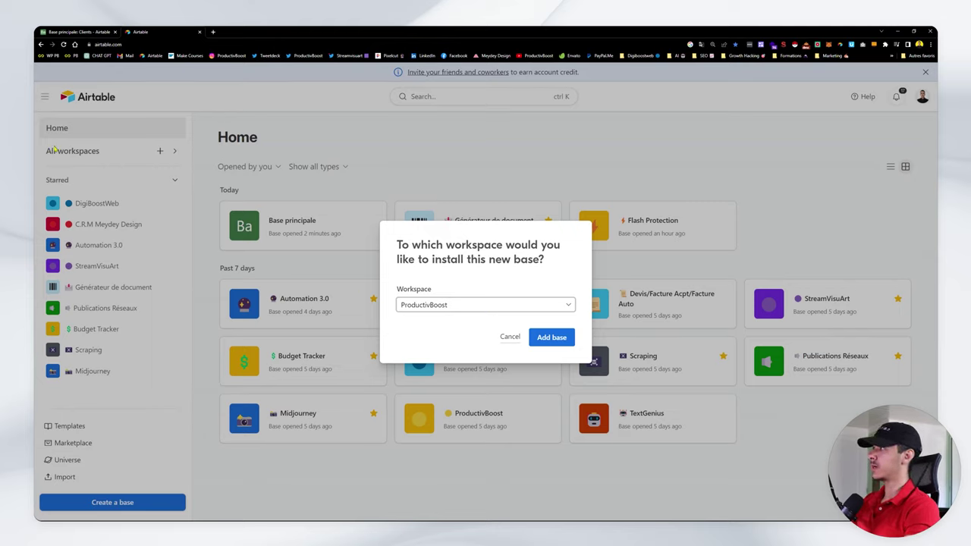
pyautogui.click(542, 343)
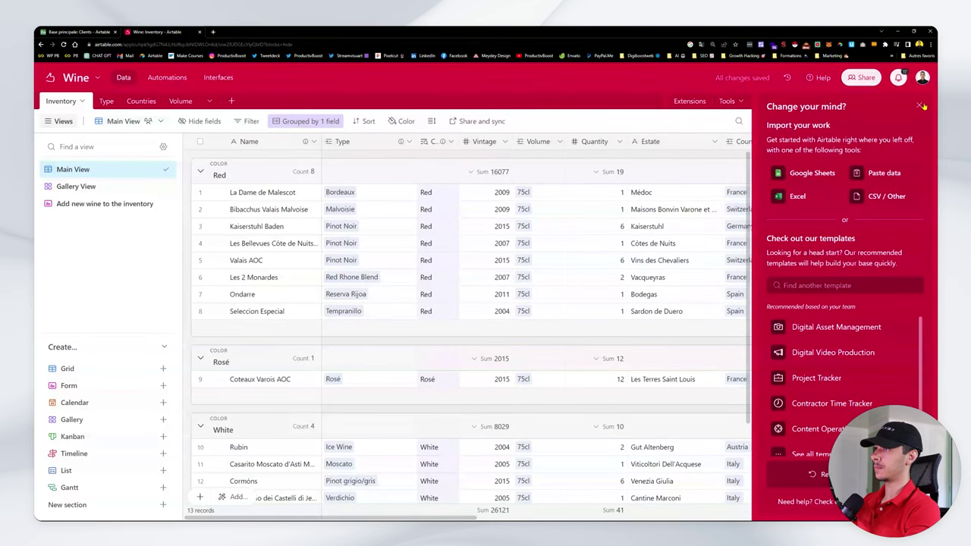
pyautogui.click(924, 107)
# - Rename the first wine in the Inventory table's Red group to "Le vin de Toulouse"
pyautogui.hscroll(5, 412, 320)
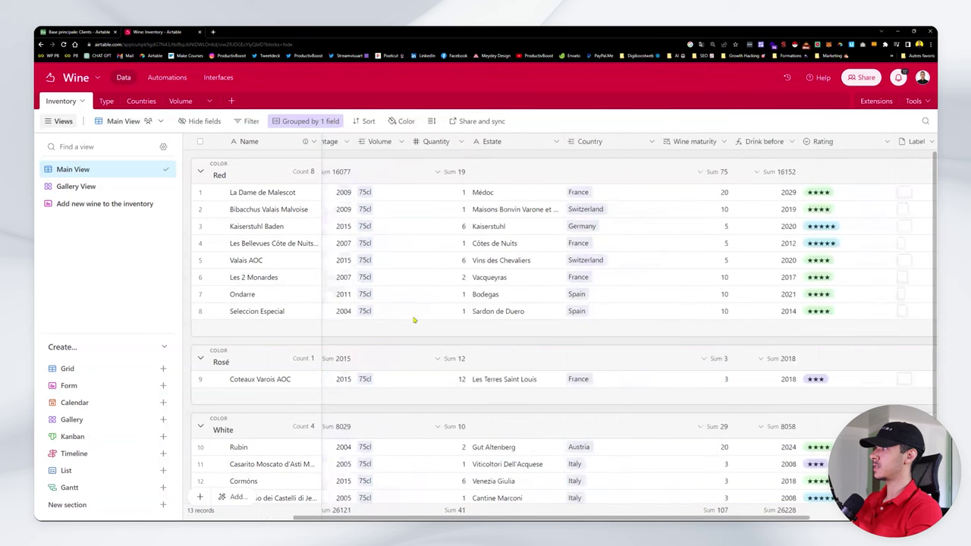
pyautogui.hscroll(-5, 405, 321)
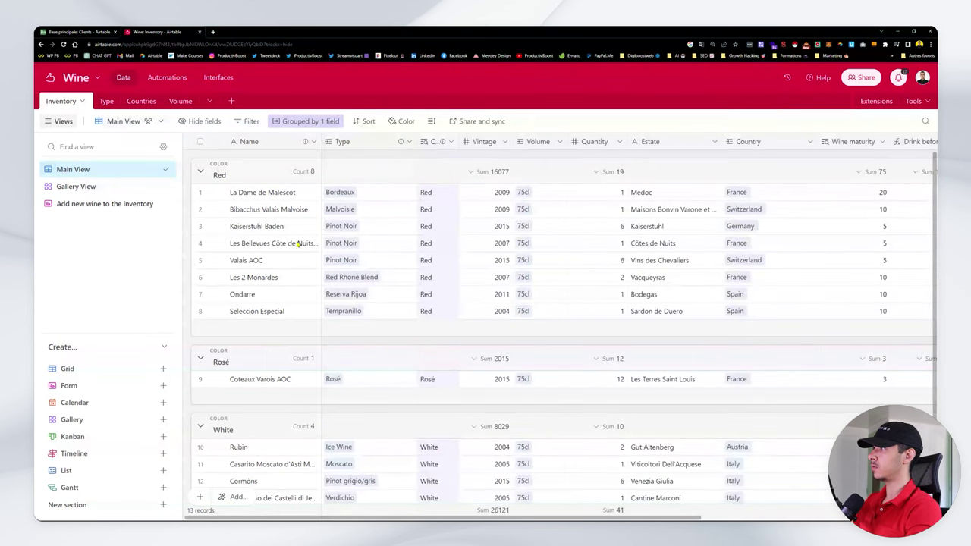
pyautogui.doubleClick(291, 195)
pyautogui.tripleClick(291, 195)
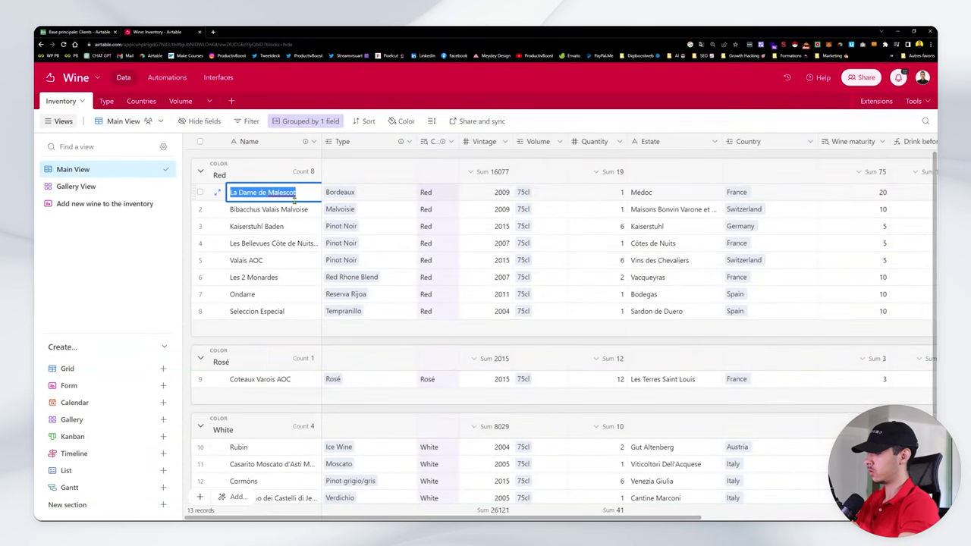
pyautogui.write('Le vin de Toulouse')
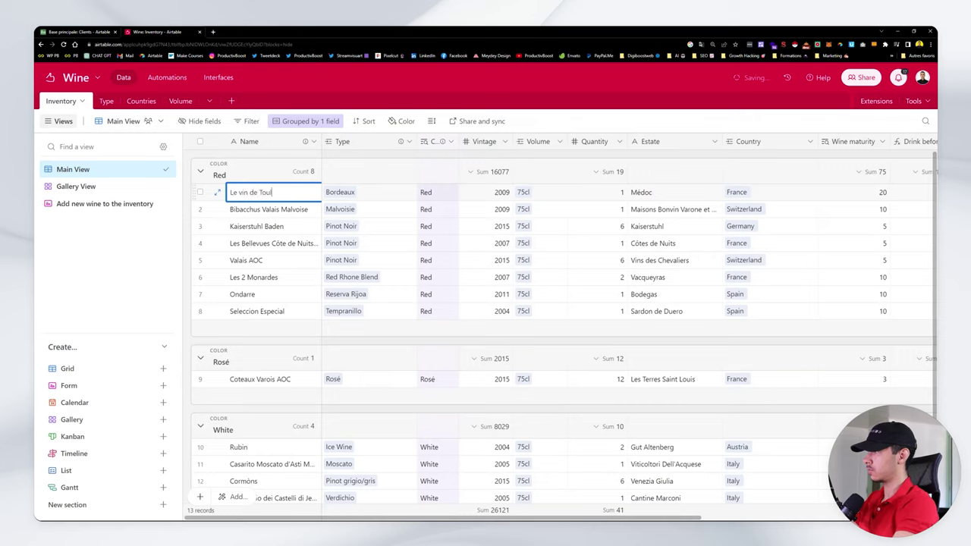
pyautogui.click(155, 294)
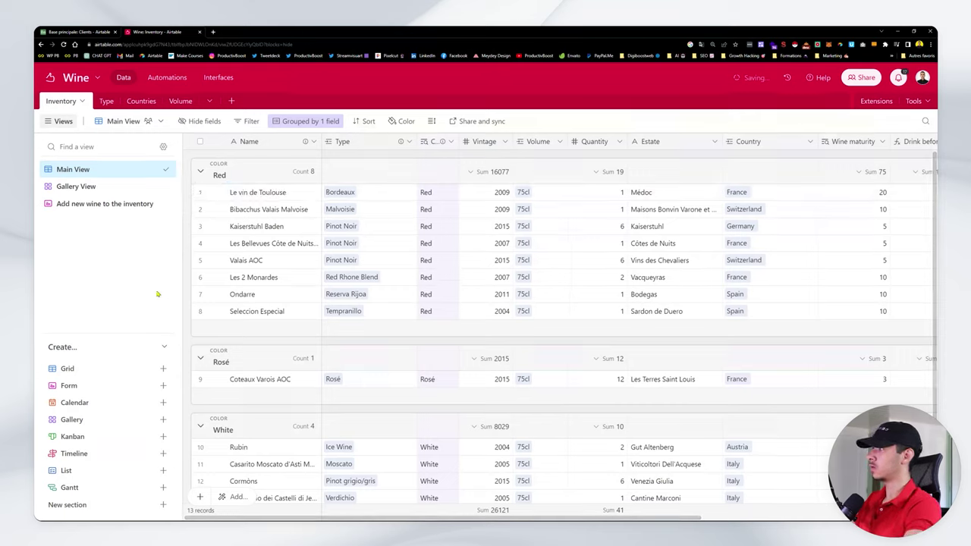
# - Replace the linked Bordeaux type of the "Le vin de Toulouse" record with Nero d'Avola
pyautogui.click(375, 192)
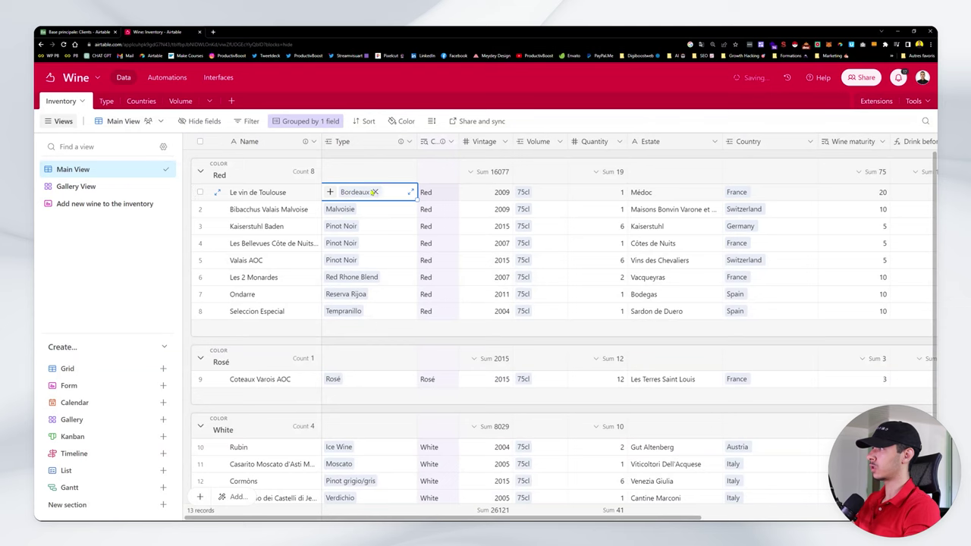
pyautogui.click(377, 192)
pyautogui.click(330, 191)
pyautogui.scroll(-2, 259, 180)
pyautogui.scroll(-6, 259, 181)
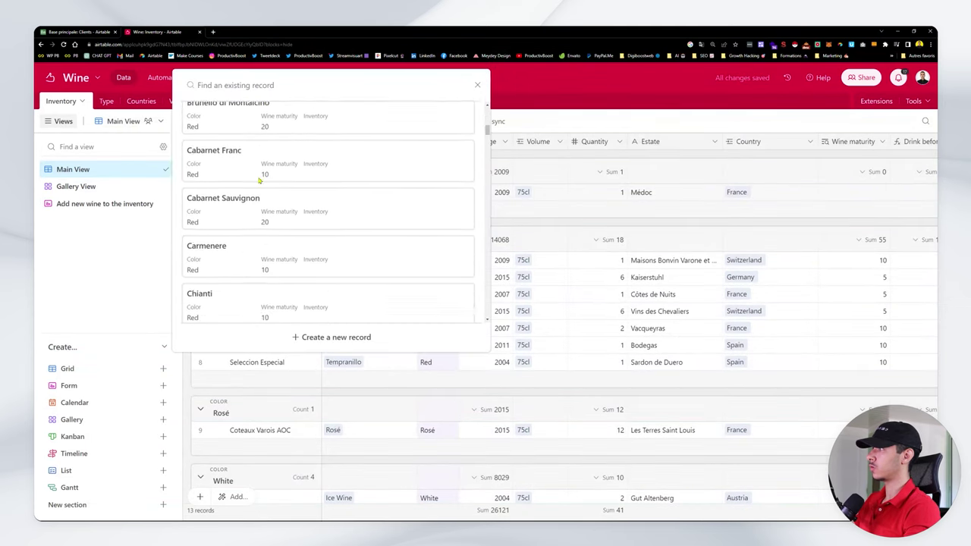
pyautogui.scroll(-7, 229, 225)
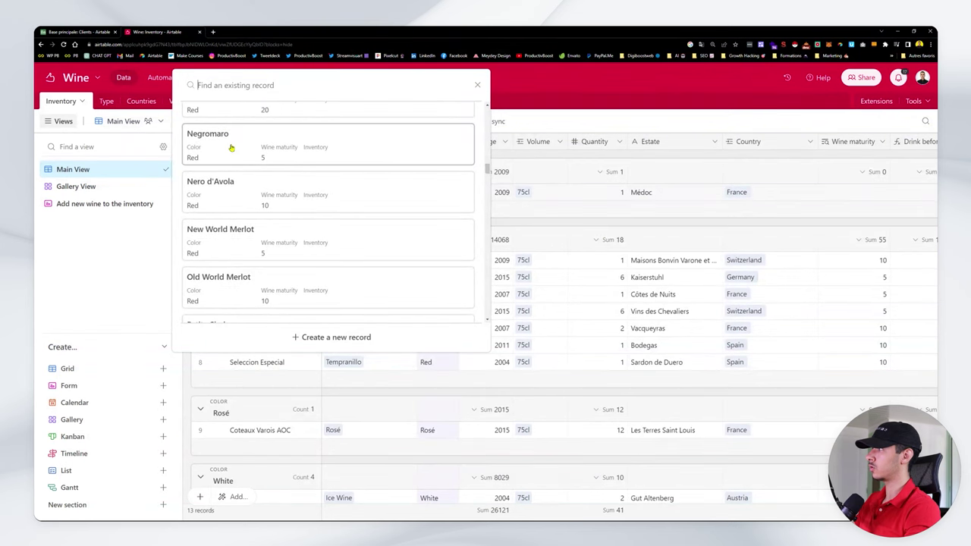
pyautogui.click(218, 198)
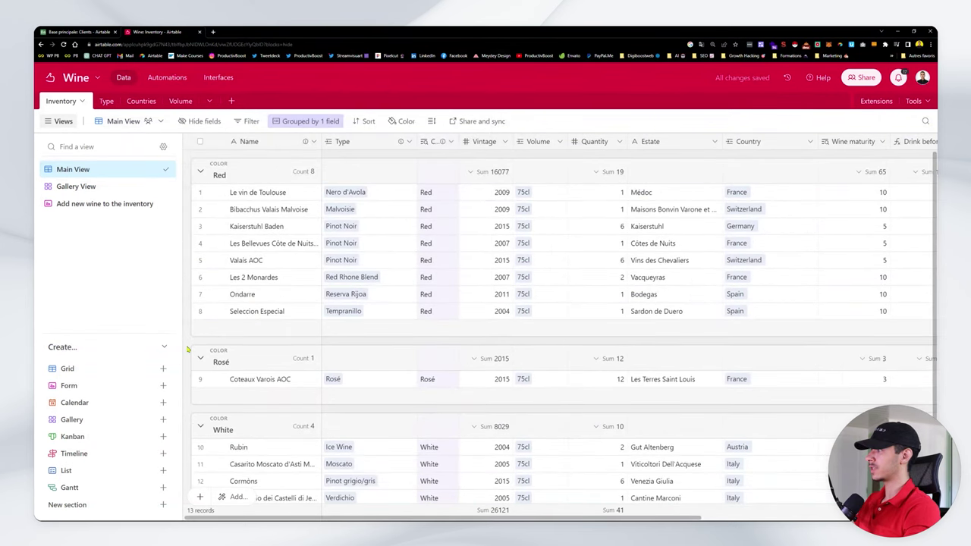
# - Look over the copied Inventory table's records and its columns through to Comment
pyautogui.scroll(-1, 505, 353)
pyautogui.scroll(1, 508, 354)
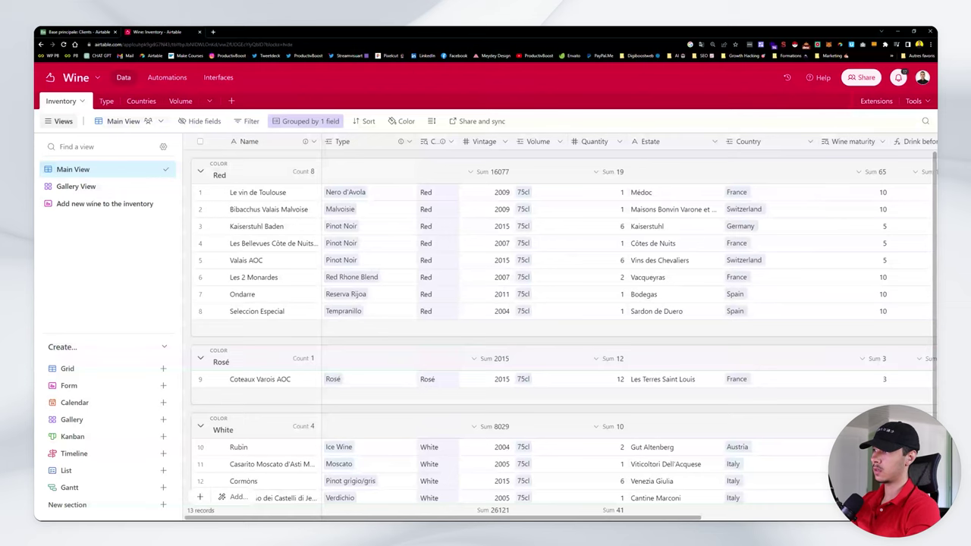
pyautogui.hscroll(5, 445, 343)
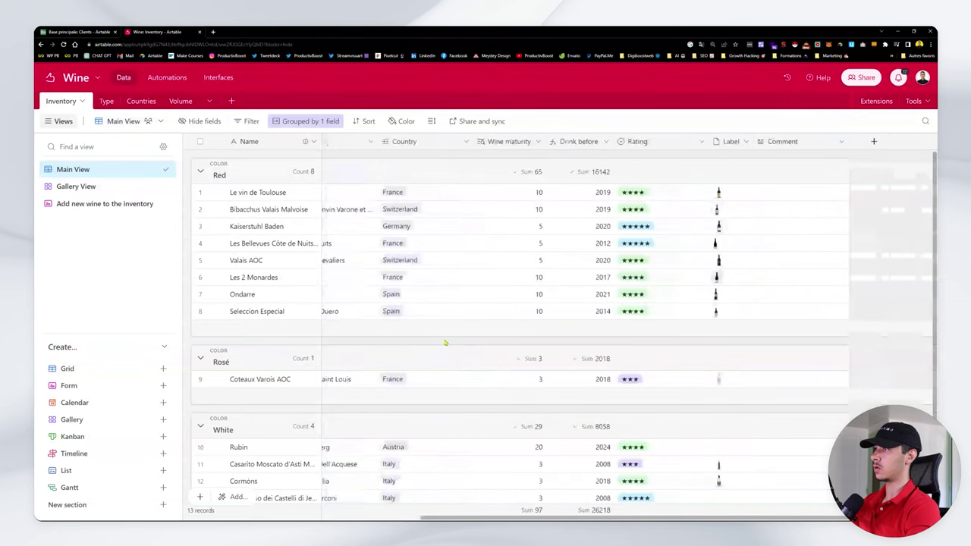